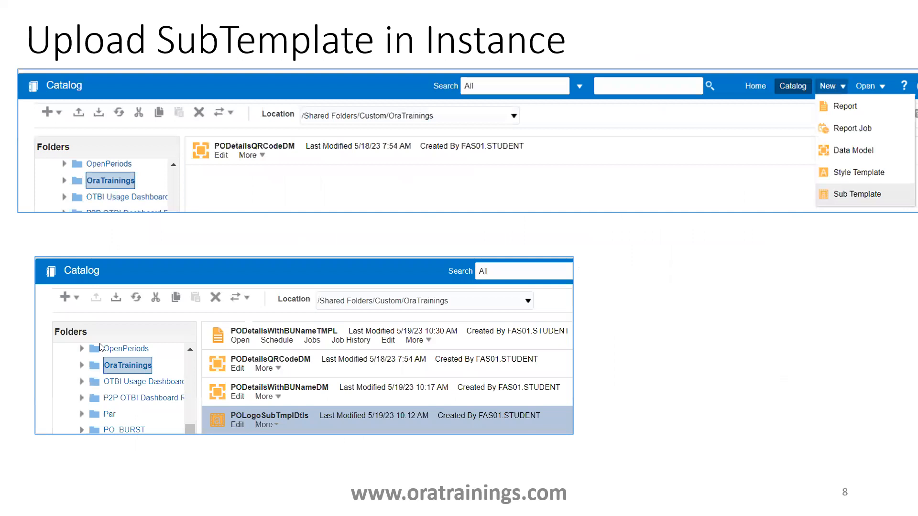
left_click(286, 426)
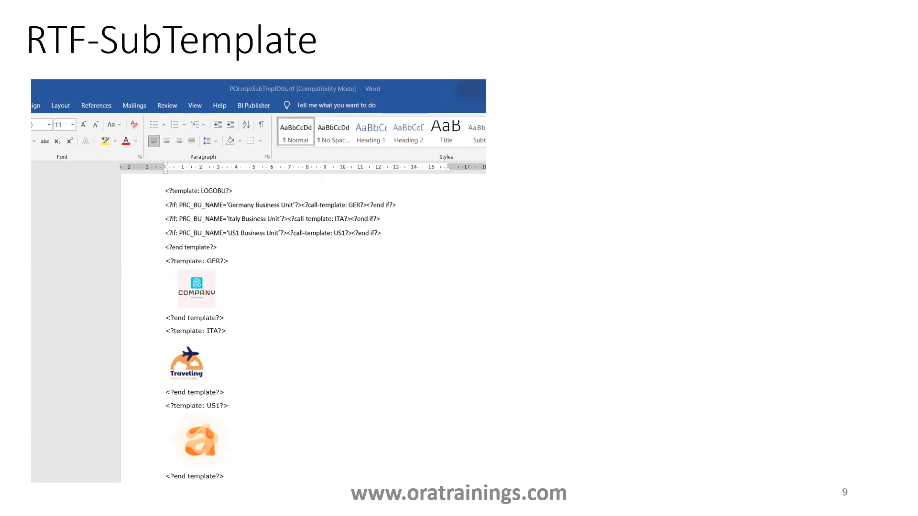
key("Right")
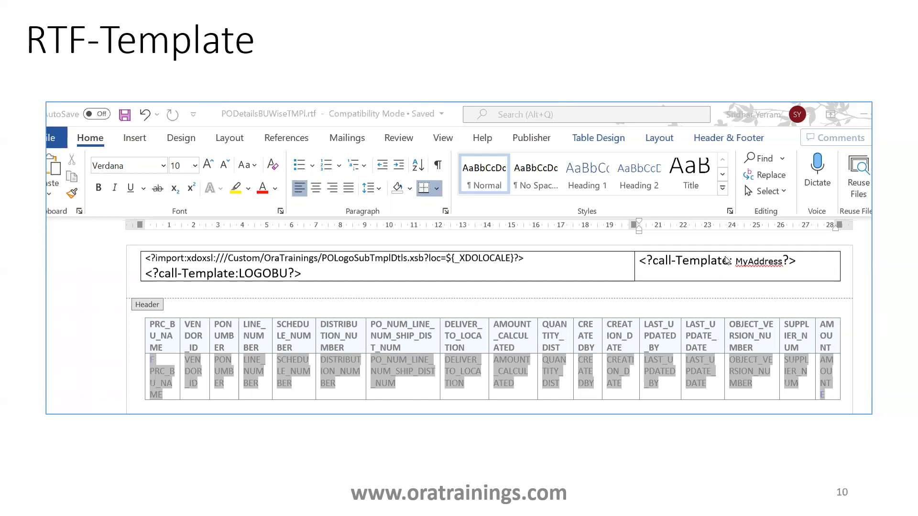
left_click(707, 274)
left_click(707, 273)
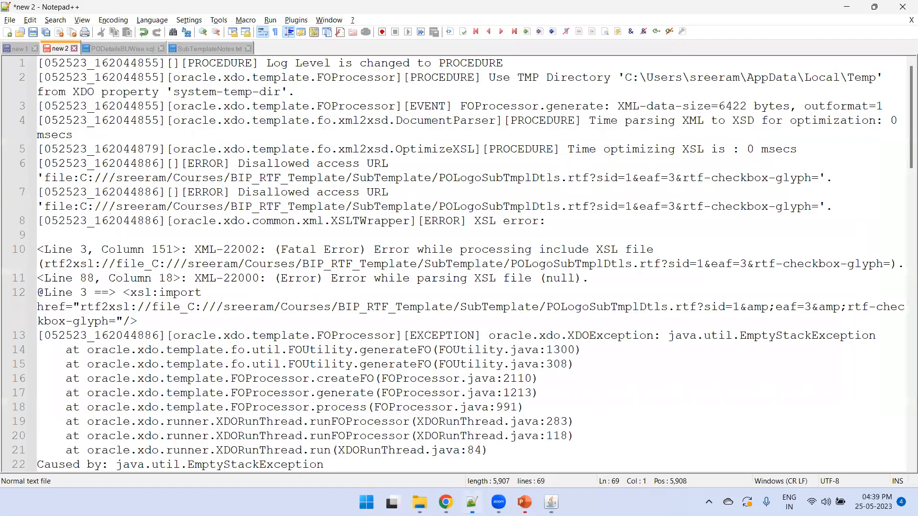
- Switch to Notepad++ and select the entire query in PODetailsBUWise.sql
left_click(472, 502)
left_click(103, 49)
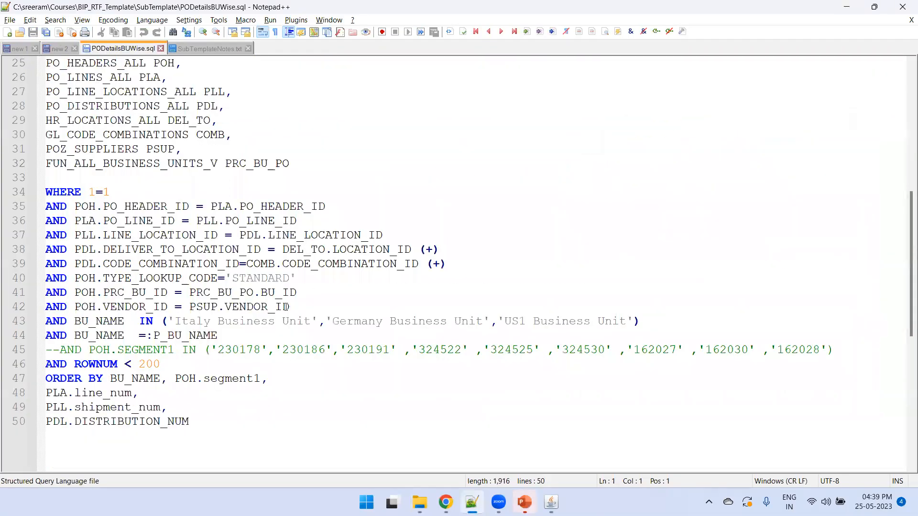
key("ctrl+a")
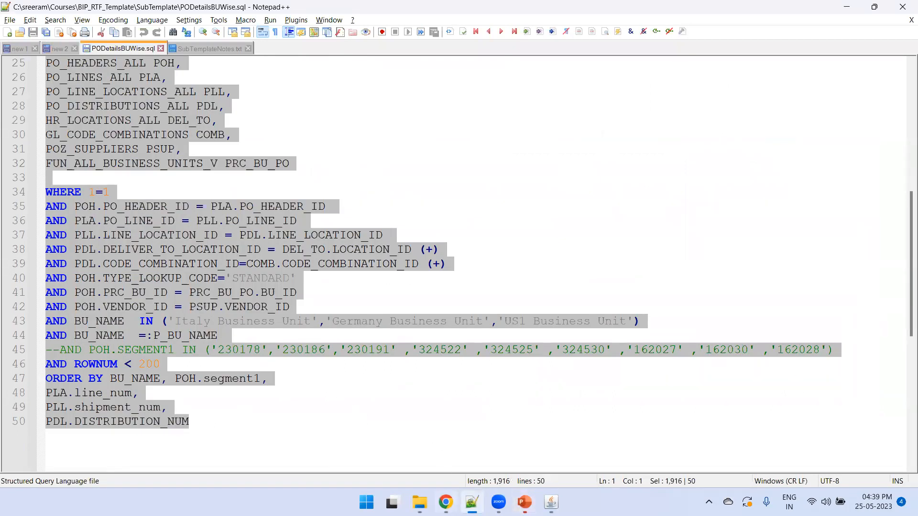
- Switch to Chrome and try to create a new data model from the OraTrainings catalog page
left_click(449, 501)
key("F5")
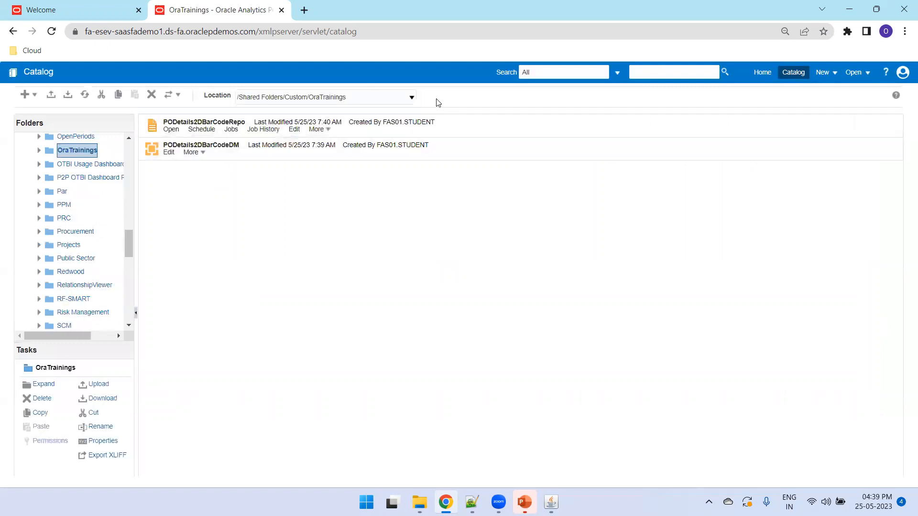
left_click(827, 75)
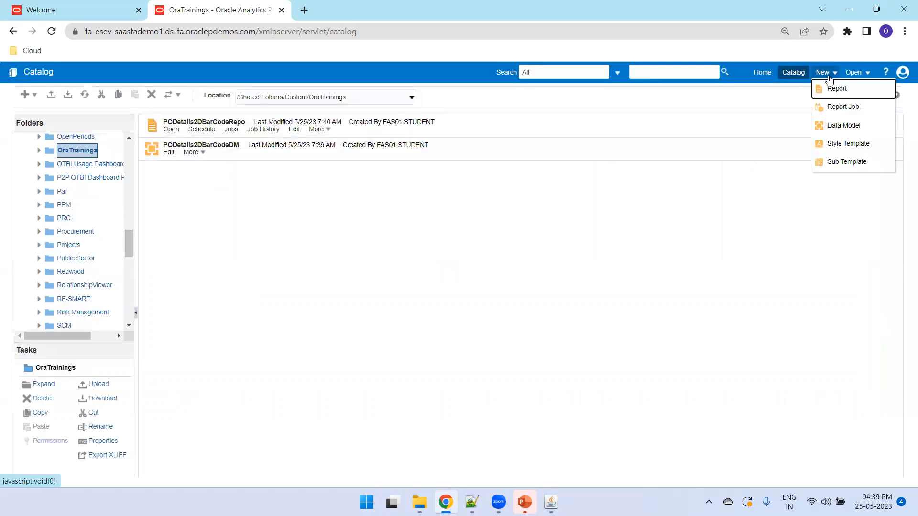
left_click(841, 126)
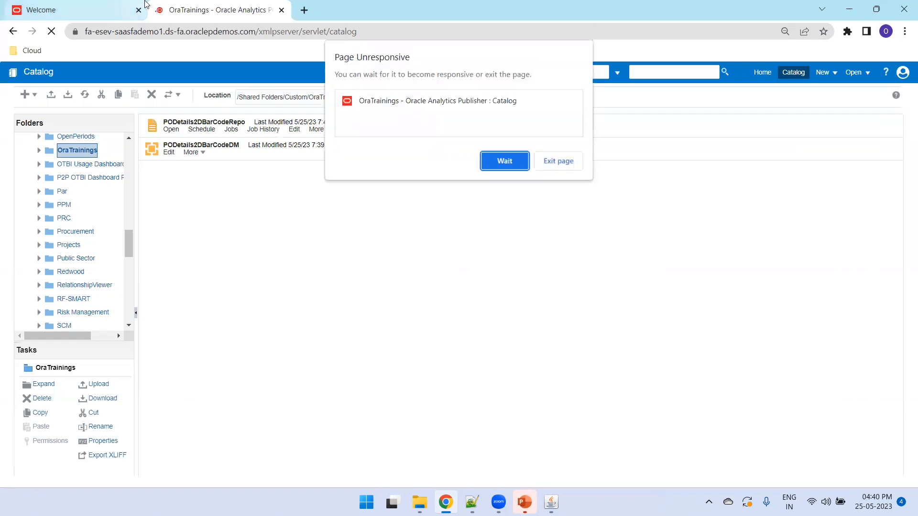
- Reuse the Welcome page's instance address to open its /xmlpserver Publisher home page separately, and close the unresponsive catalog page
left_click(77, 4)
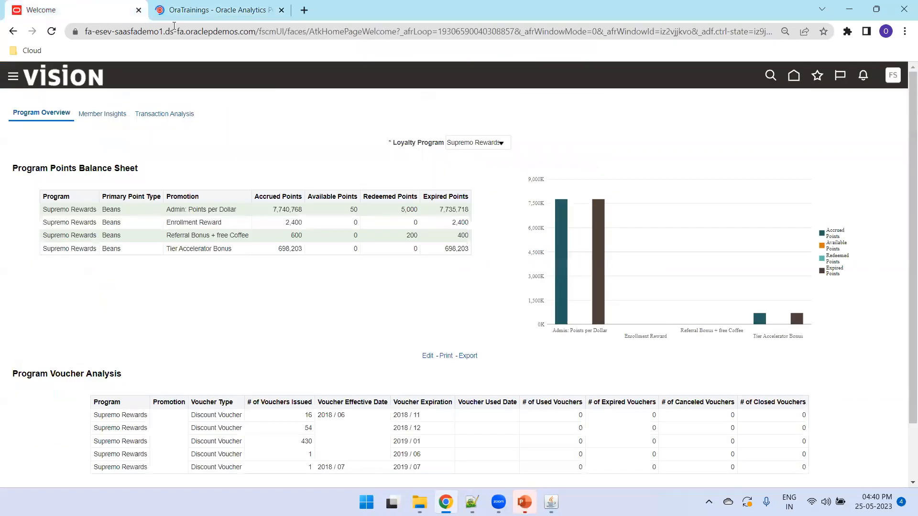
left_click_drag(257, 34, 2, 3)
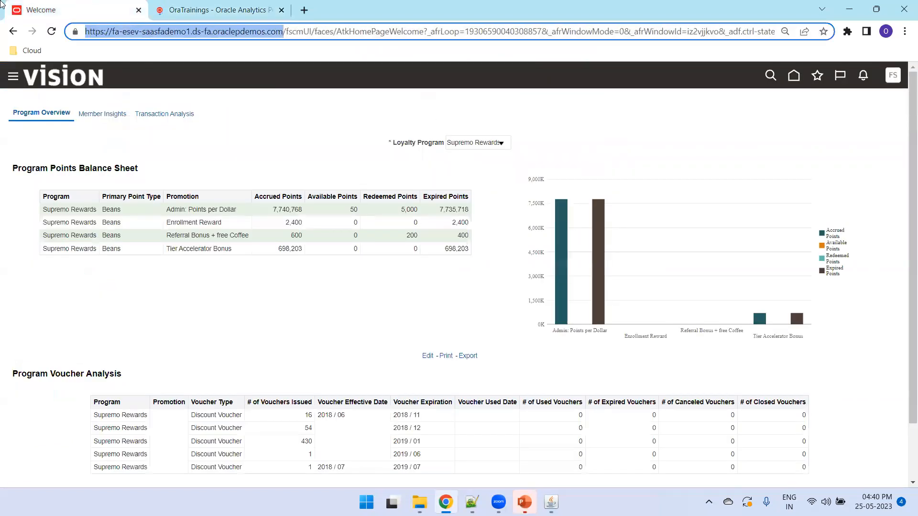
key("ctrl+c")
key("ctrl+t")
key("ctrl+v")
type("/a")
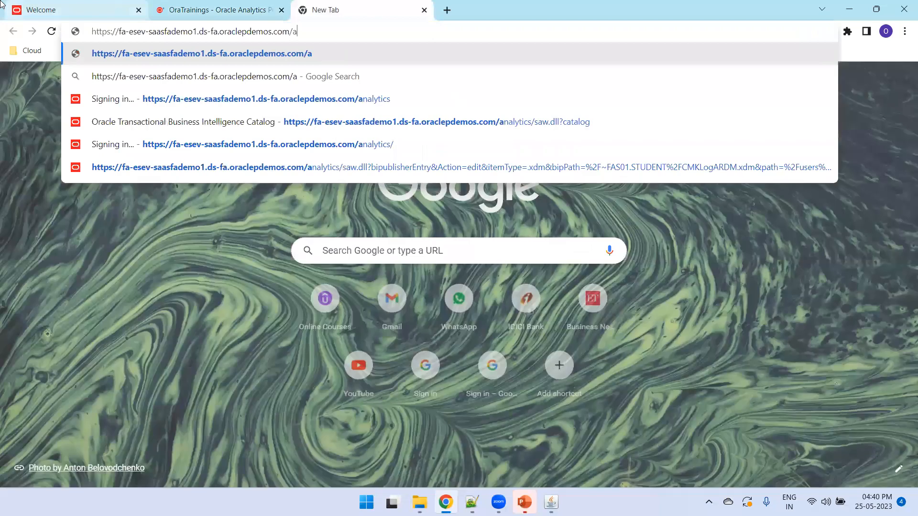
key("BackSpace")
type("xmlps")
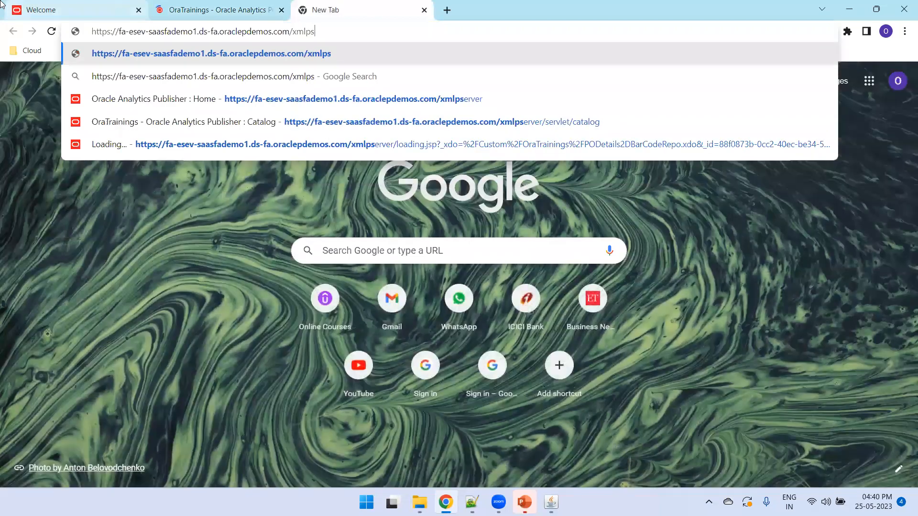
key("Down")
key("Down")
key("Down")
key("Return")
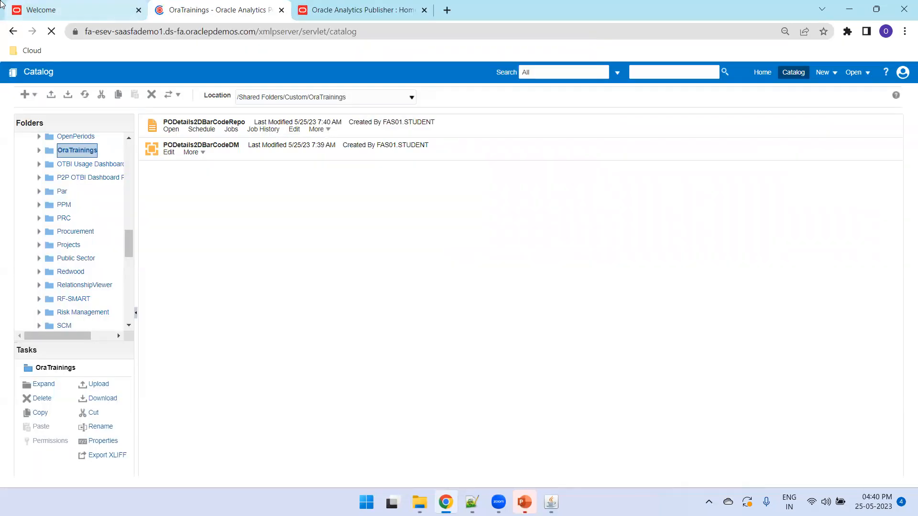
key("ctrl+w")
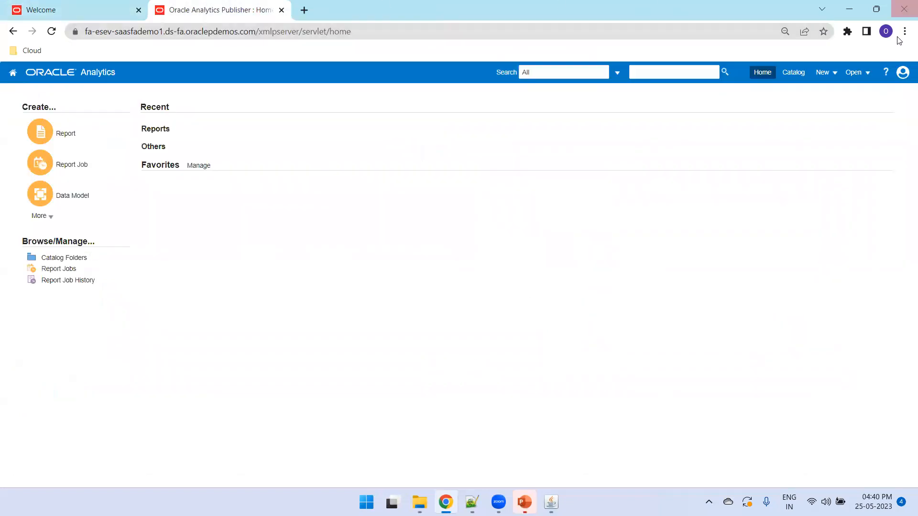
- Create a new data model and check the selected PODetailsBUWise.sql query in Notepad++ while the editor loads
left_click(830, 73)
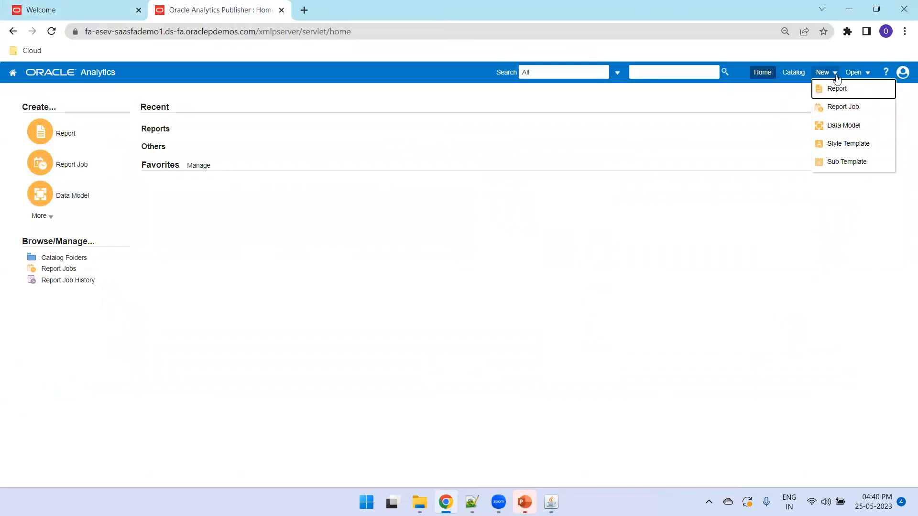
left_click(842, 125)
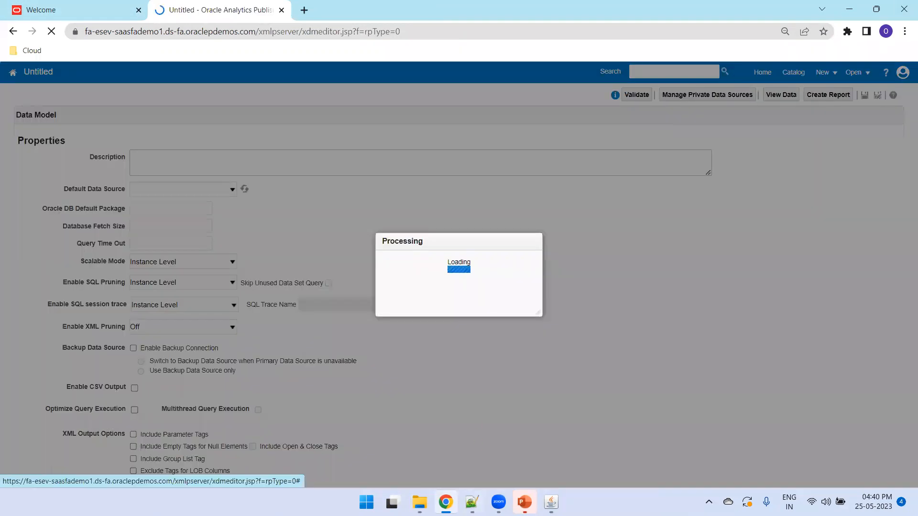
left_click(471, 502)
key("alt+Tab")
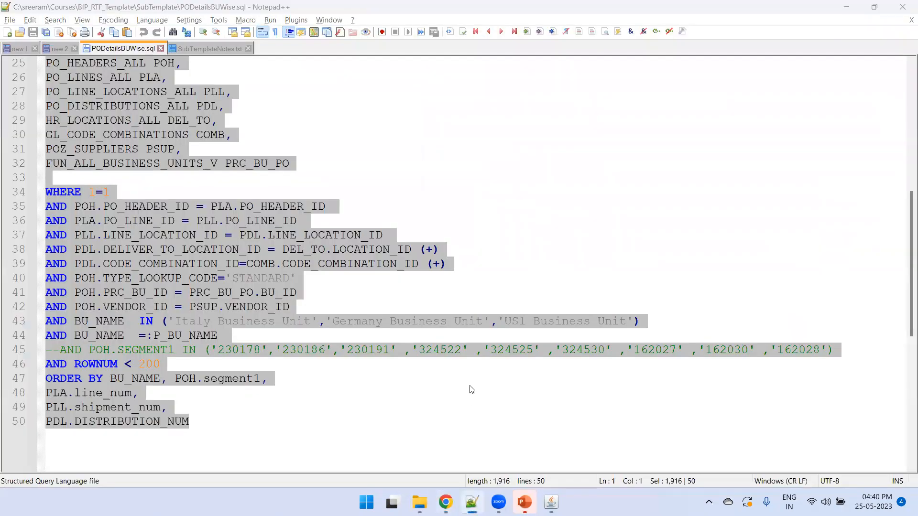
- Try to save the new data model in Custom/OraTrainings, entering a name that starts with POD
left_click(864, 95)
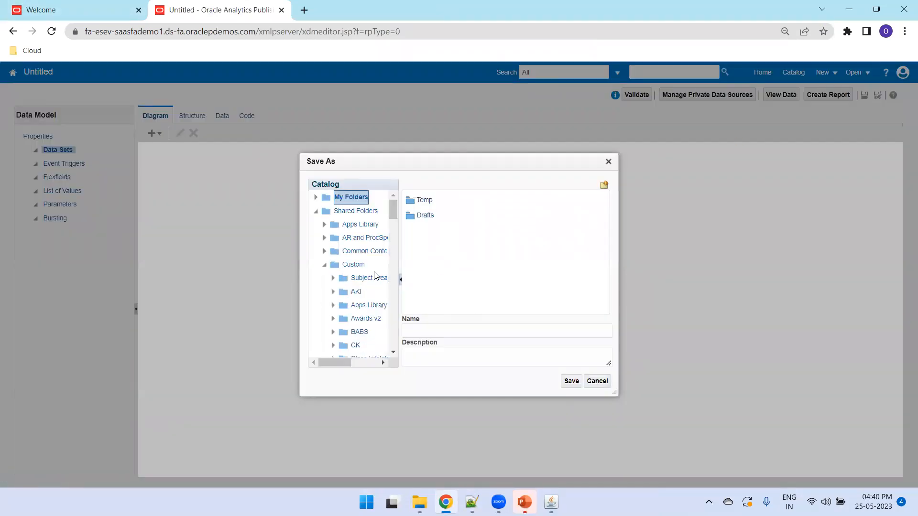
left_click_drag(394, 353, 395, 354)
left_click(362, 317)
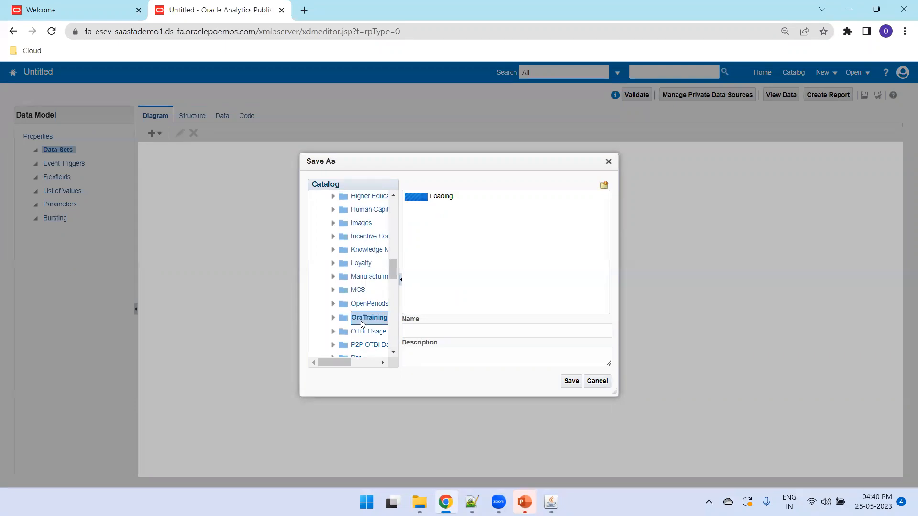
left_click(427, 334)
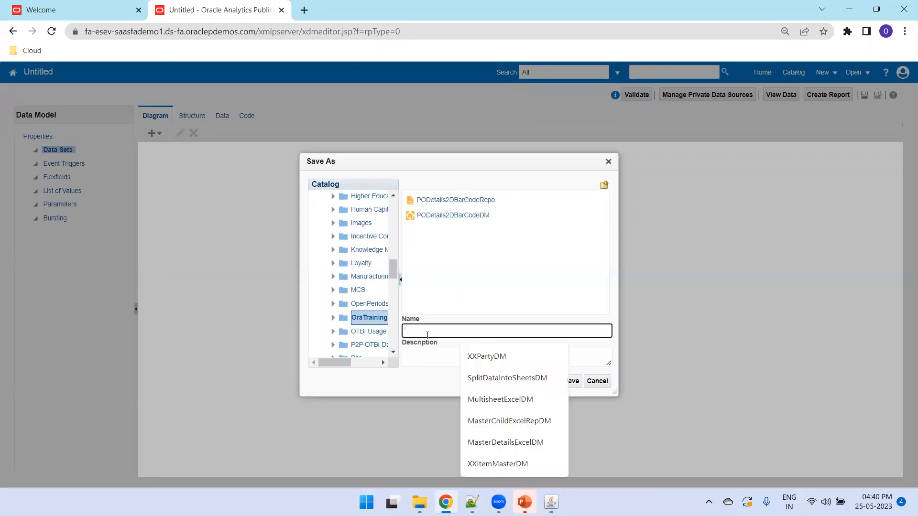
type("POD")
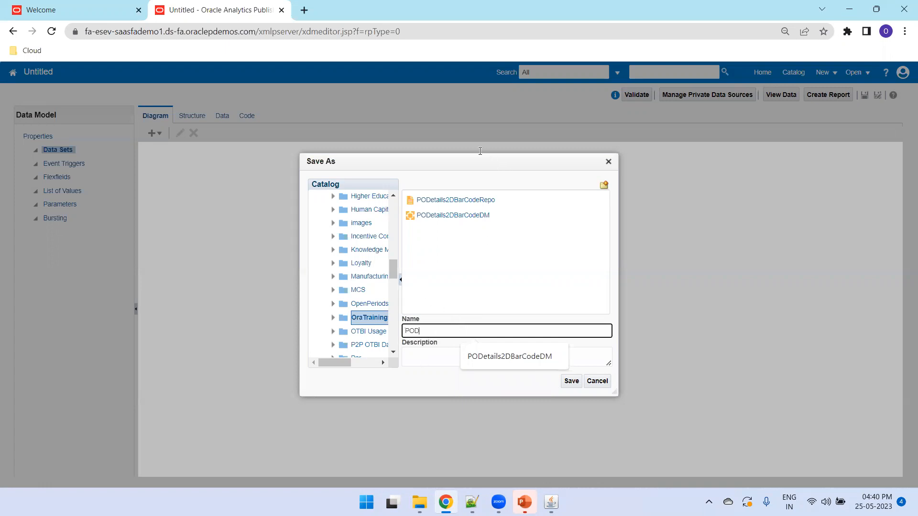
left_click(473, 362)
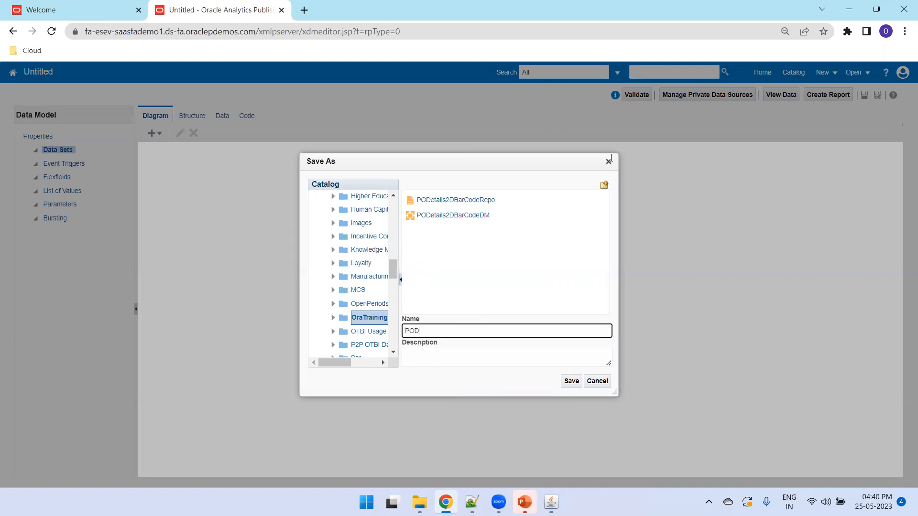
- Open the instance's xmlpserver Publisher home page in a separate browser page and create a new data model there
key("ctrl+Tab")
key("ctrl+Tab")
left_click(423, 28)
key("Return")
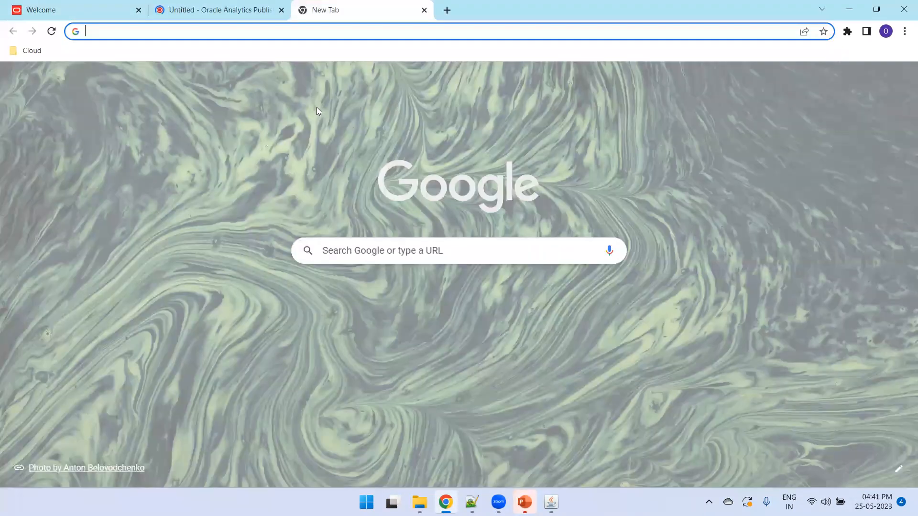
key("ctrl+v")
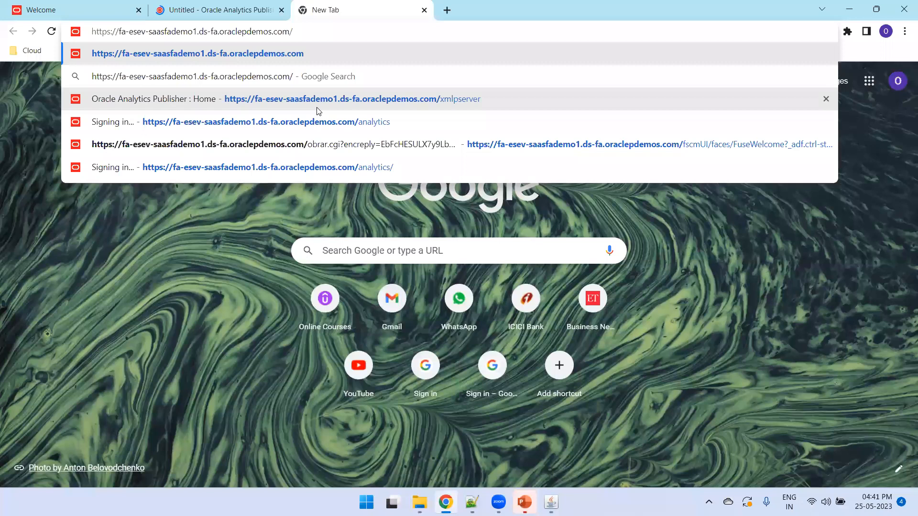
left_click(317, 108)
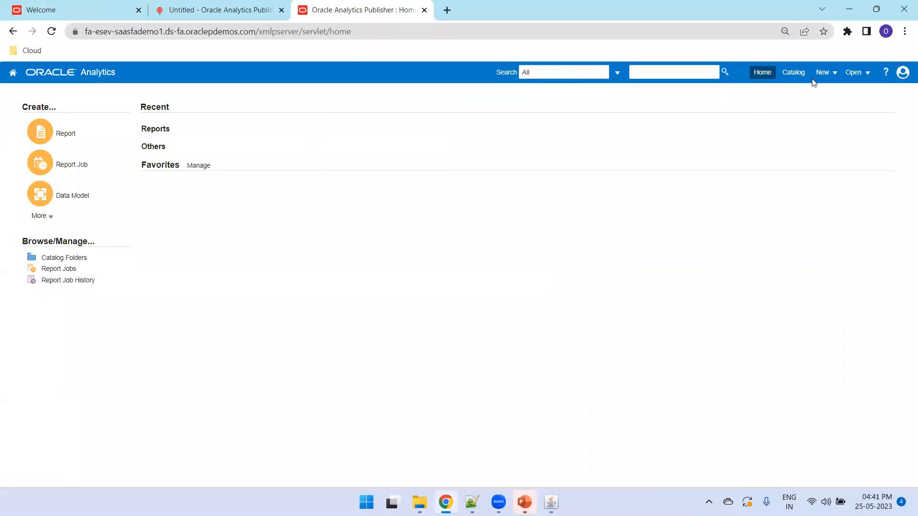
mouse_move(827, 74)
left_click(841, 126)
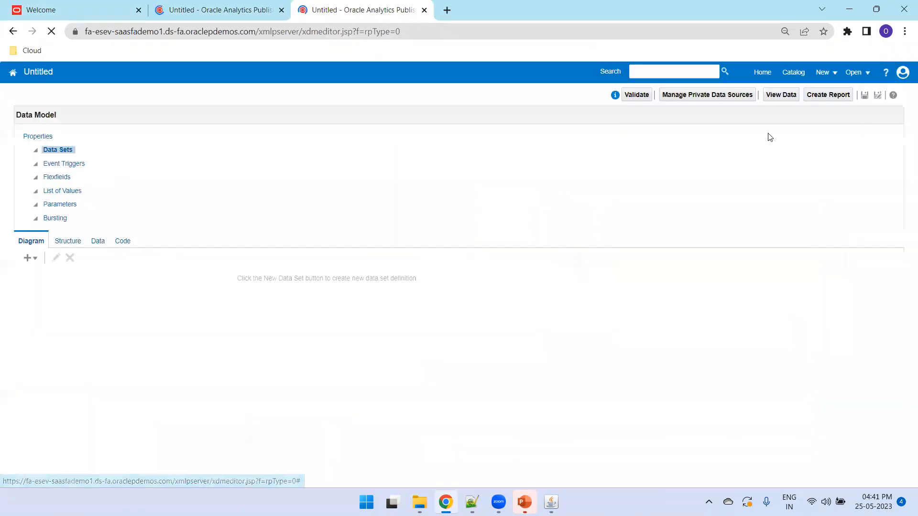
- Start saving the new data model in the Custom/OraTrainings folder, entering PODetails in its name
left_click(867, 95)
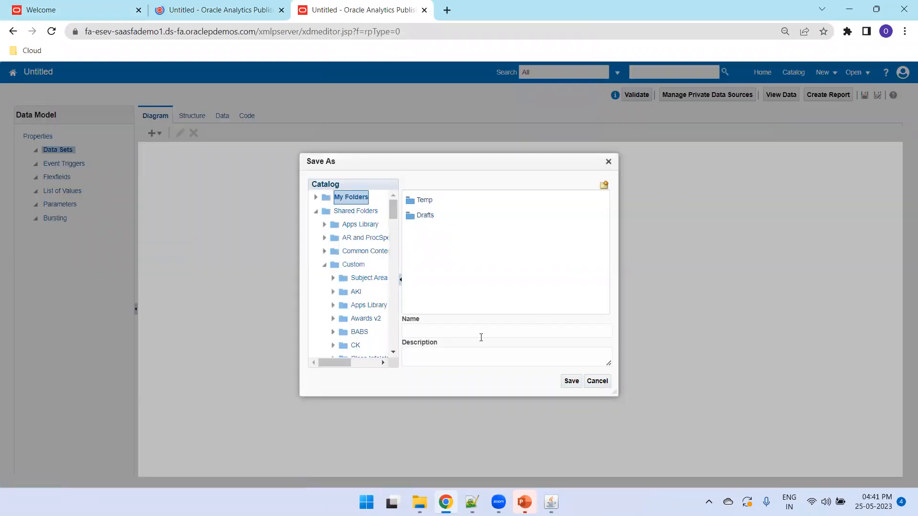
left_click(354, 265)
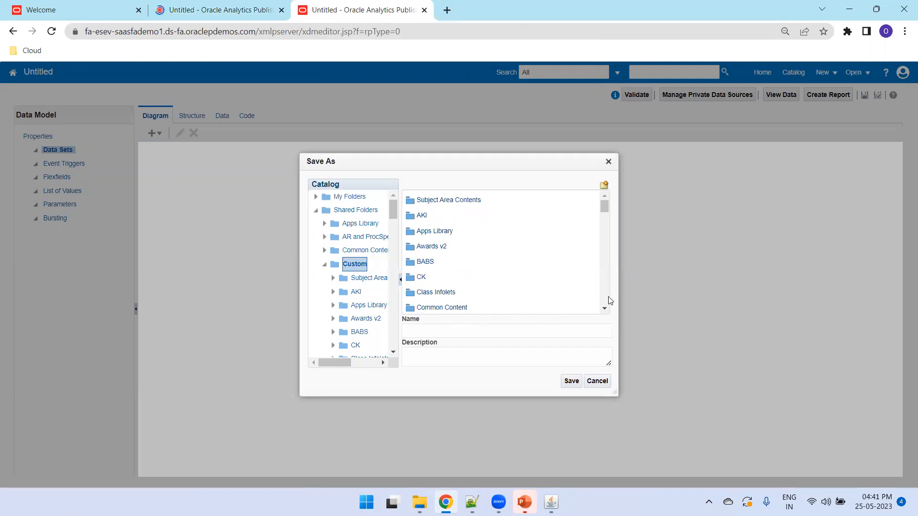
left_click_drag(606, 308, 606, 308)
double_click(438, 275)
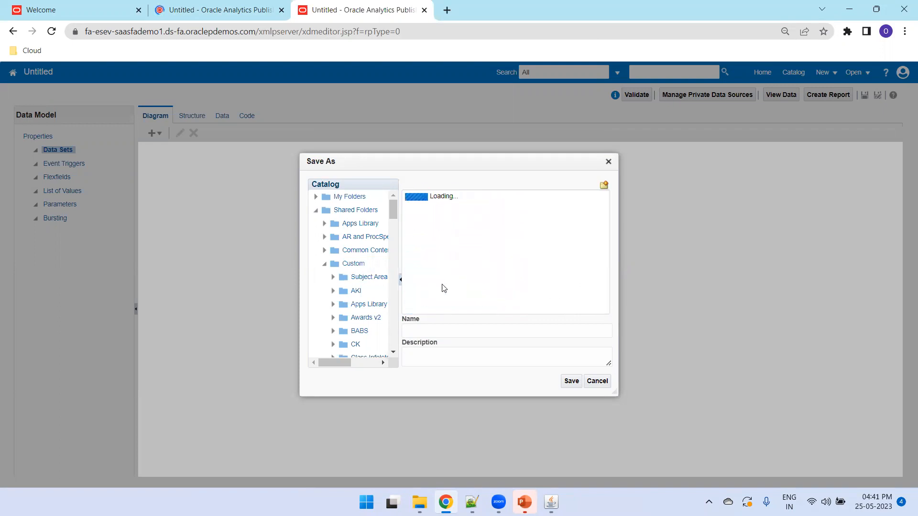
left_click(436, 333)
type("PODetails")
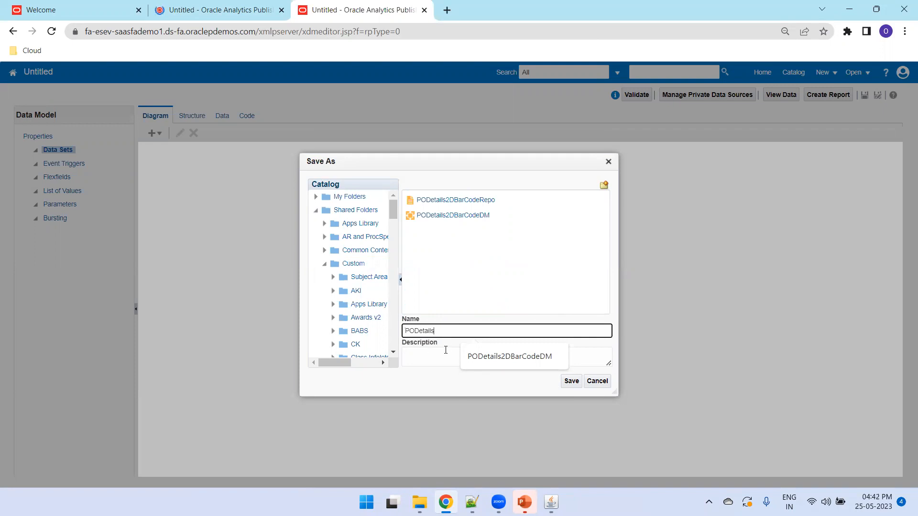
- Close the hung data model page still named POD and open the instance's /analytics address in a separate page
left_click(232, 10)
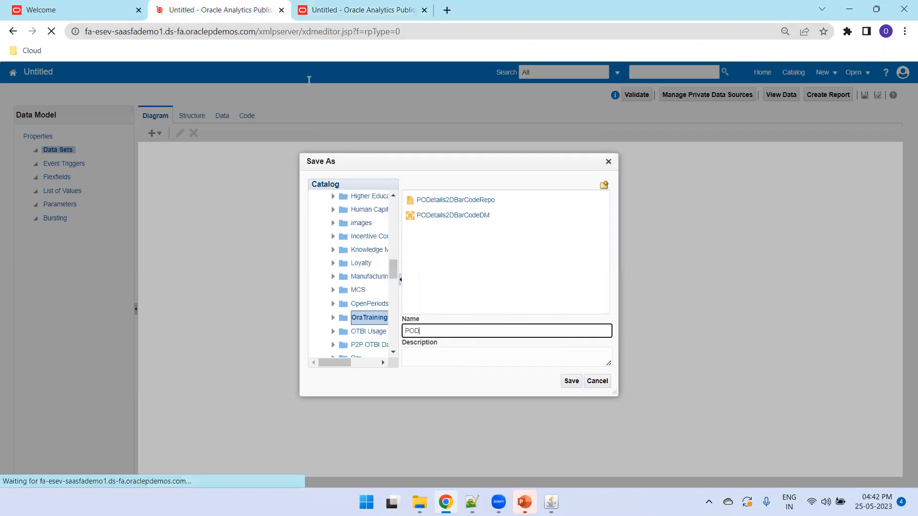
left_click(282, 10)
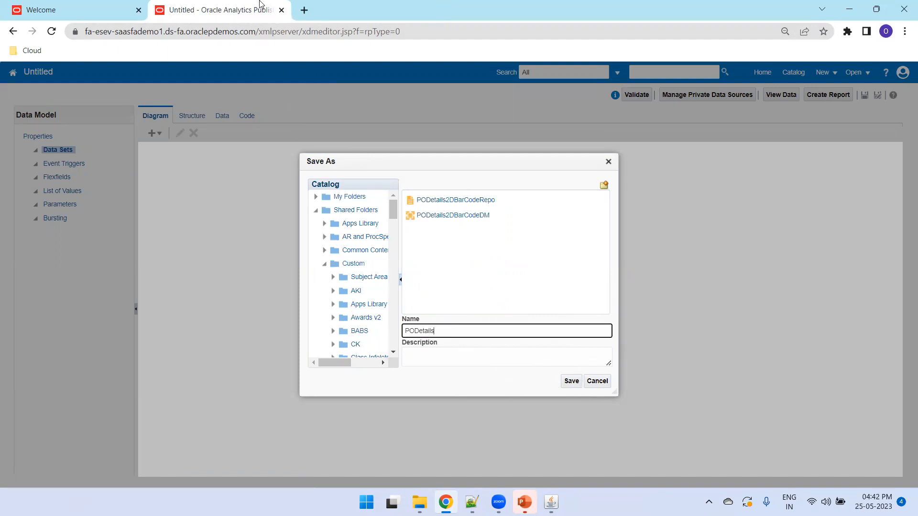
left_click_drag(257, 32, 1, 21)
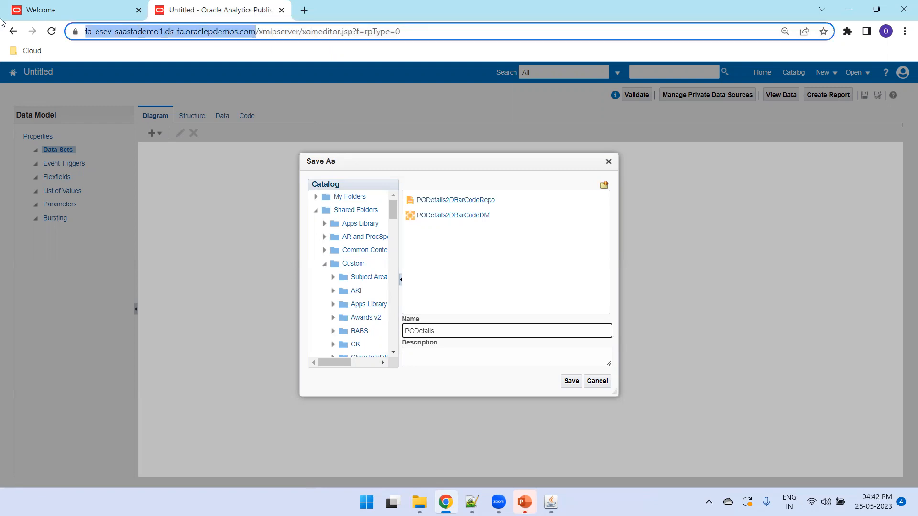
key("ctrl+c")
key("ctrl+t")
key("ctrl+v")
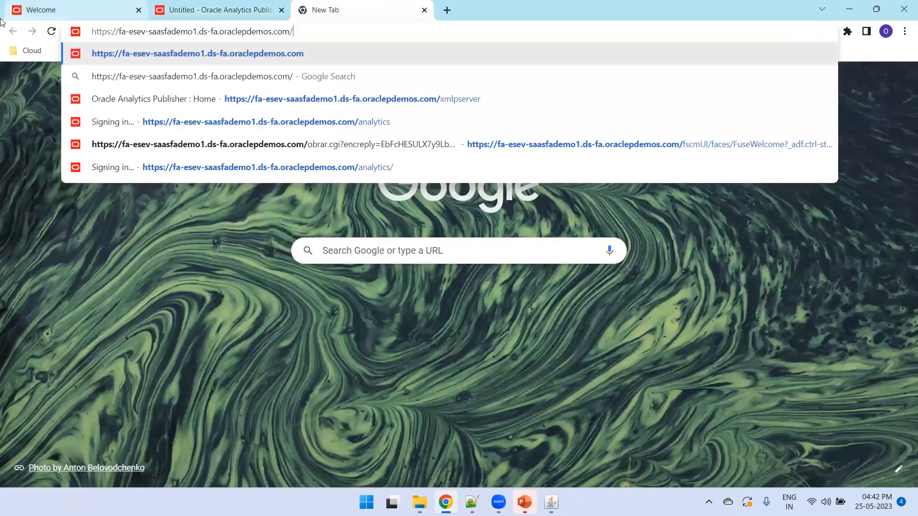
type("analytics")
key("Return")
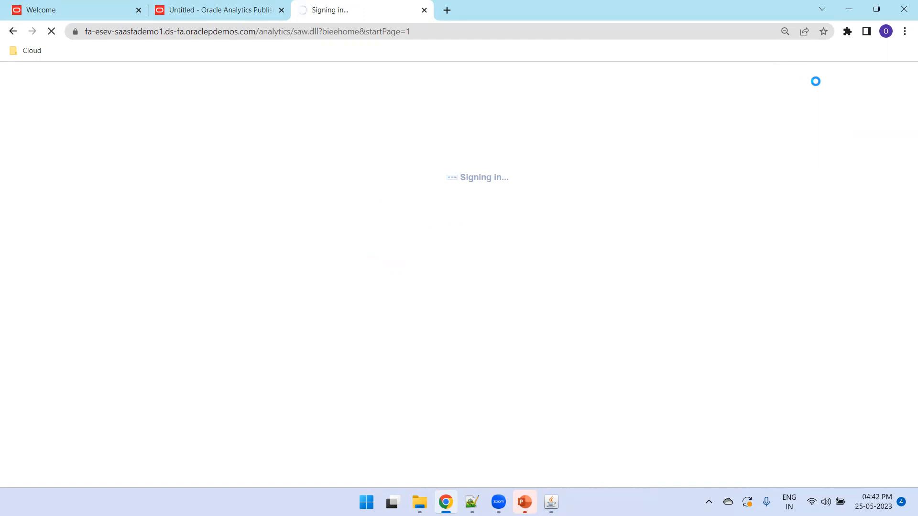
- Create a new data model from the Transactional Business Intelligence home page
left_click(247, 5)
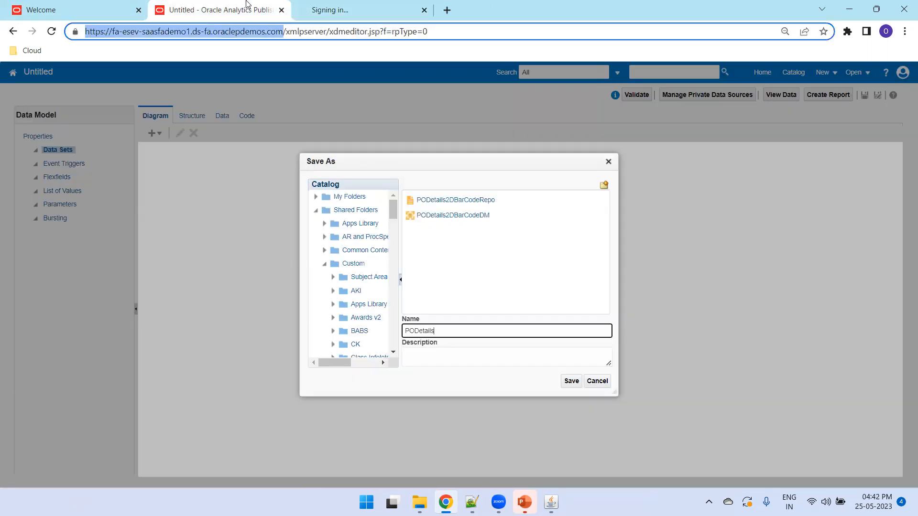
left_click(328, 5)
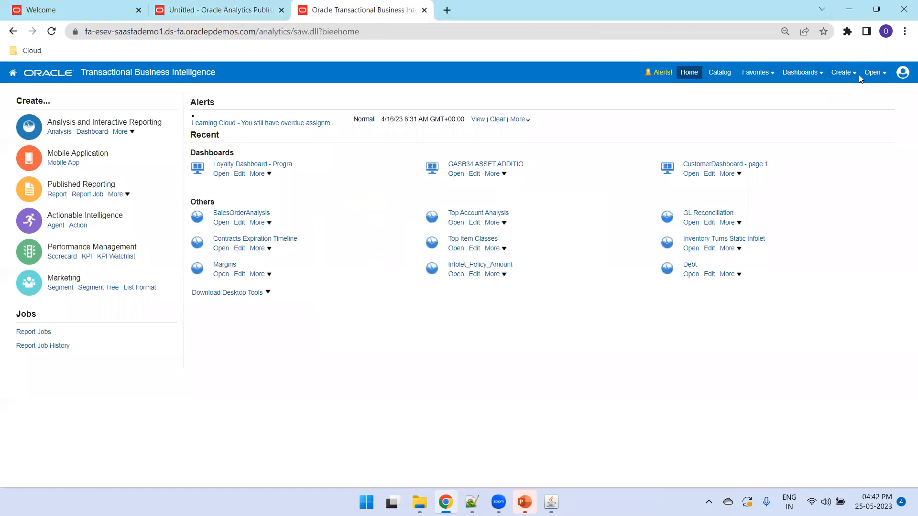
left_click(851, 72)
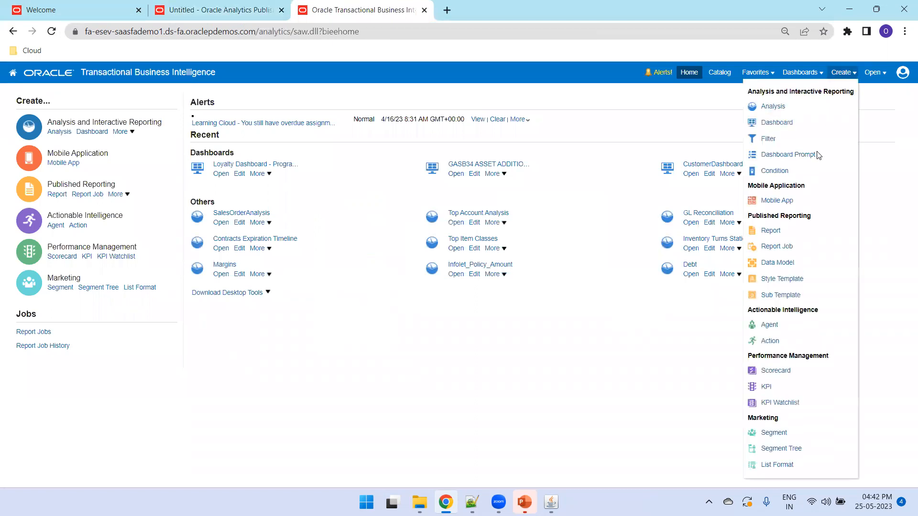
left_click(775, 263)
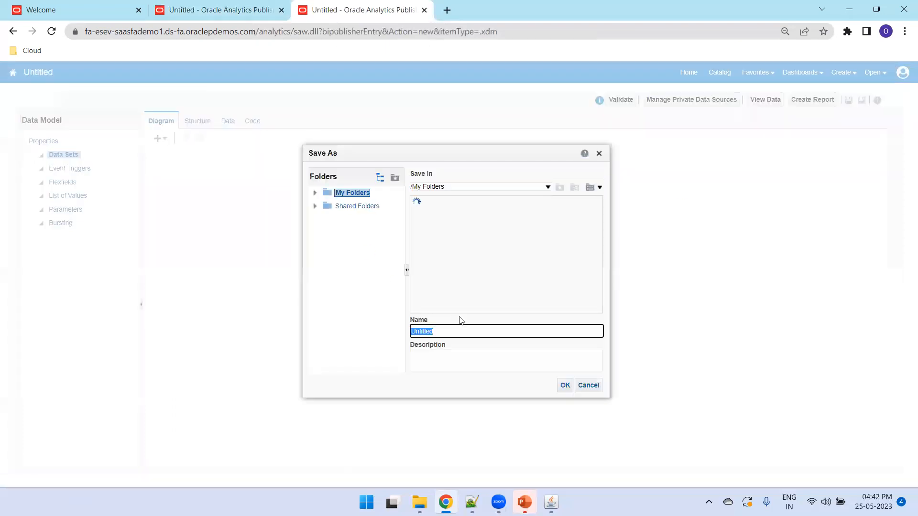
- Choose Shared Folders/Custom/OraTrainings as the save location for the new data model
left_click(355, 209)
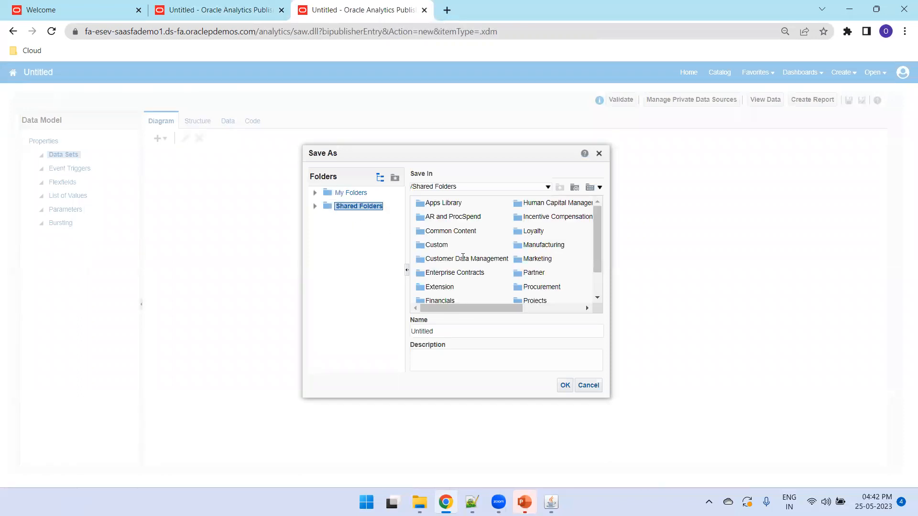
double_click(437, 244)
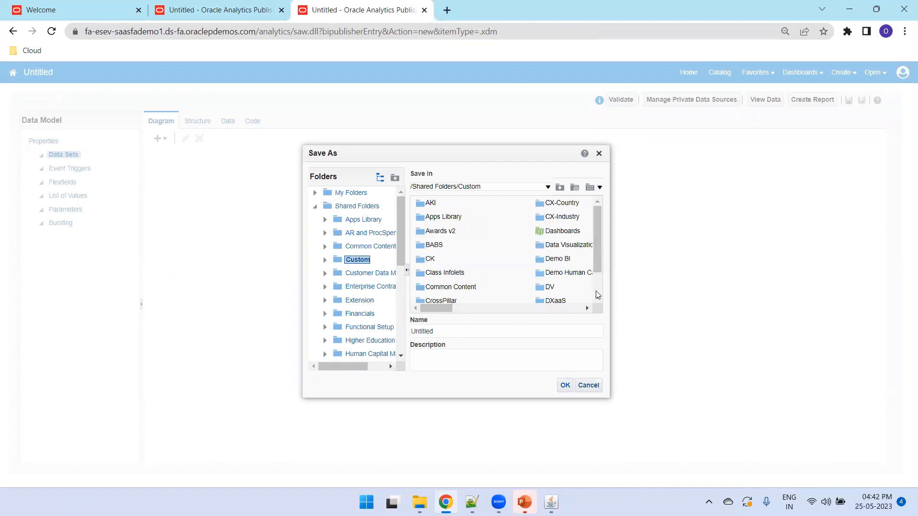
scroll(595, 291, "down", 1)
left_click(555, 308)
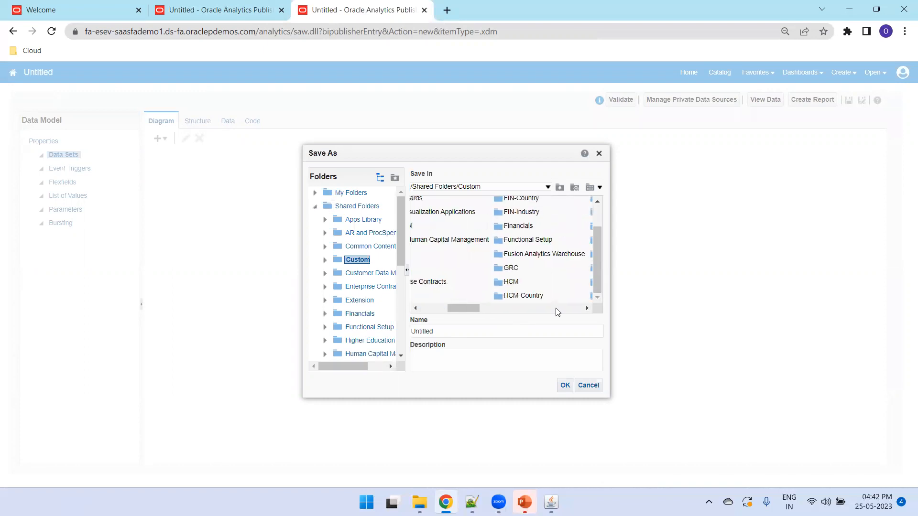
left_click(556, 309)
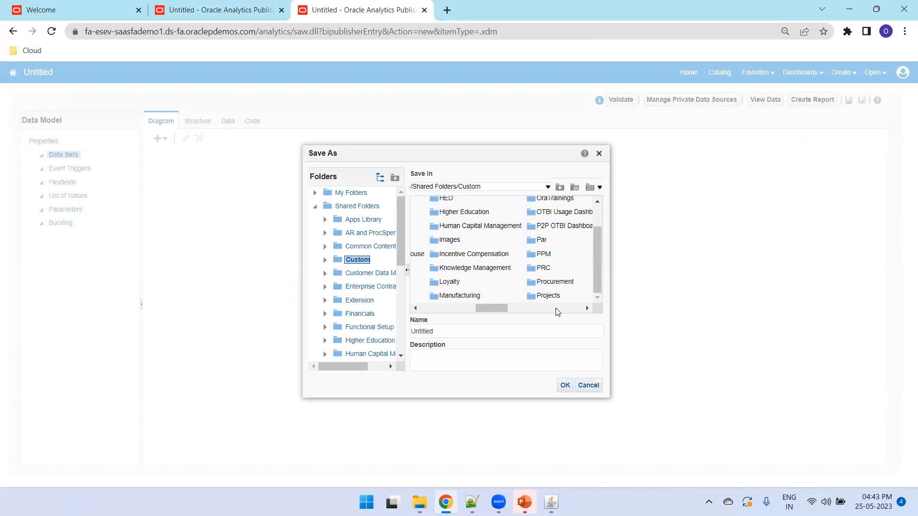
double_click(533, 205)
- Name the data model PODetailsBUWiseReportDM and save it
left_click(460, 328)
key("ctrl+a")
key("BackSpace")
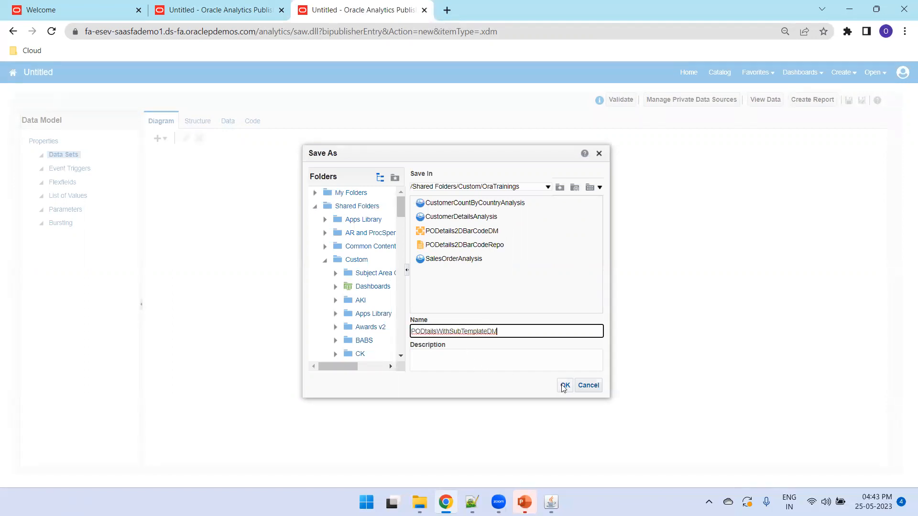
key("ctrl+a")
type("POD")
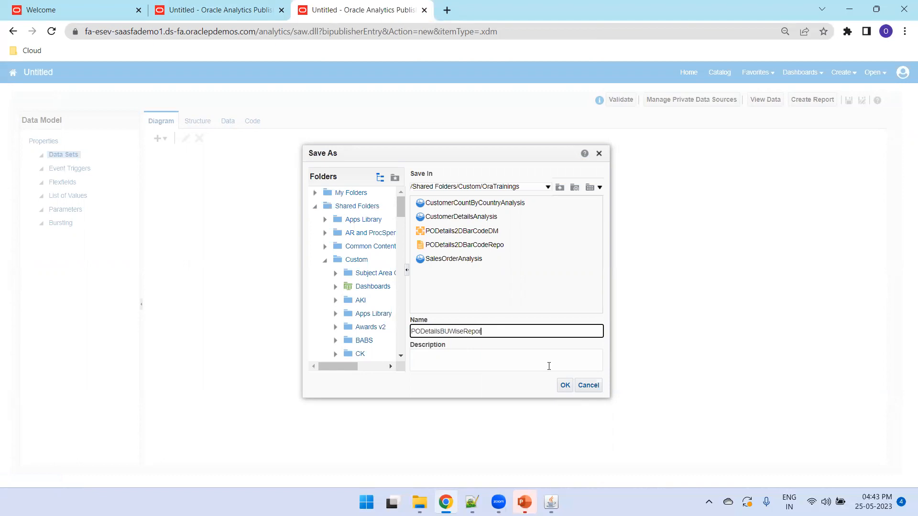
left_click(564, 385)
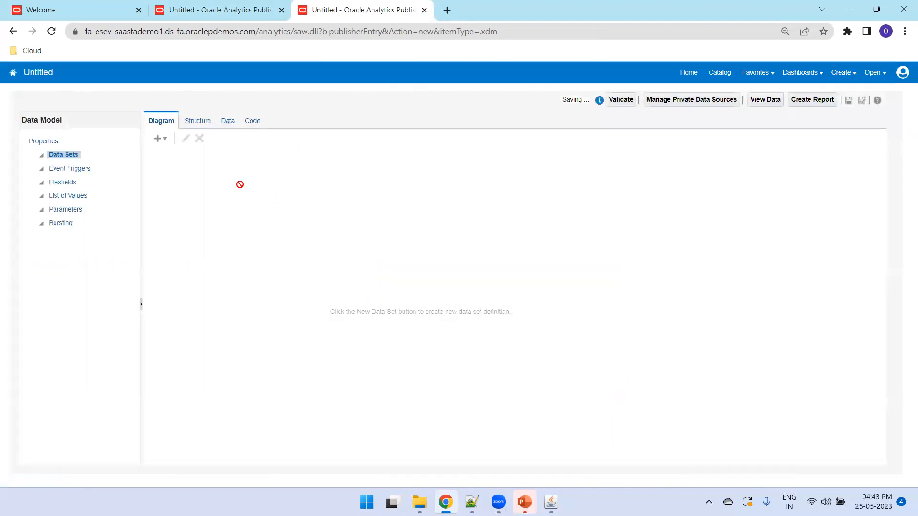
- Start a new SQL query data set named G_PO_DETILS with ApplicationDB_FSCM as its data source
left_click(162, 139)
left_click(179, 155)
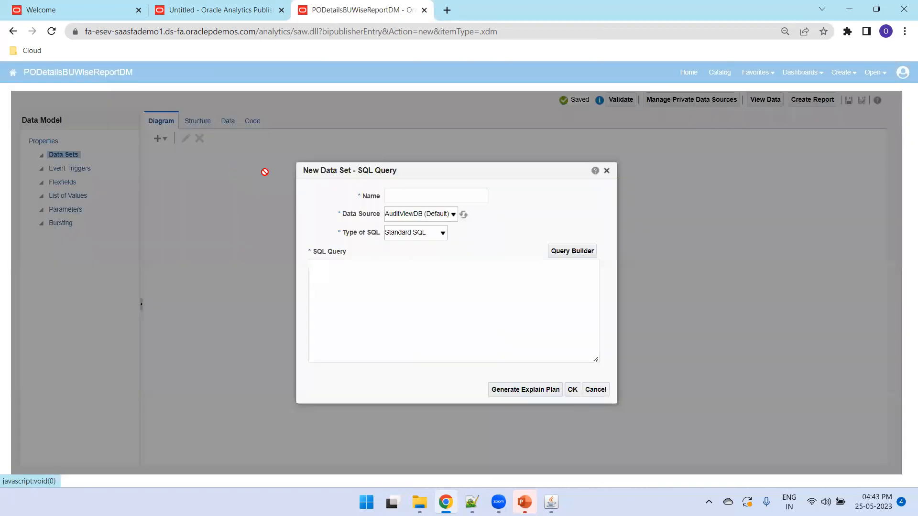
left_click(411, 194)
type("G_PO_DETILS")
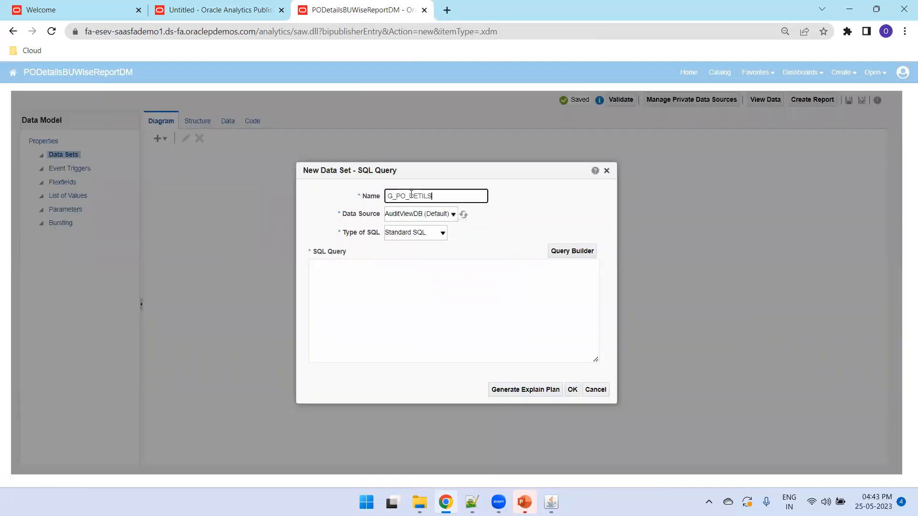
key("Tab")
key("Down")
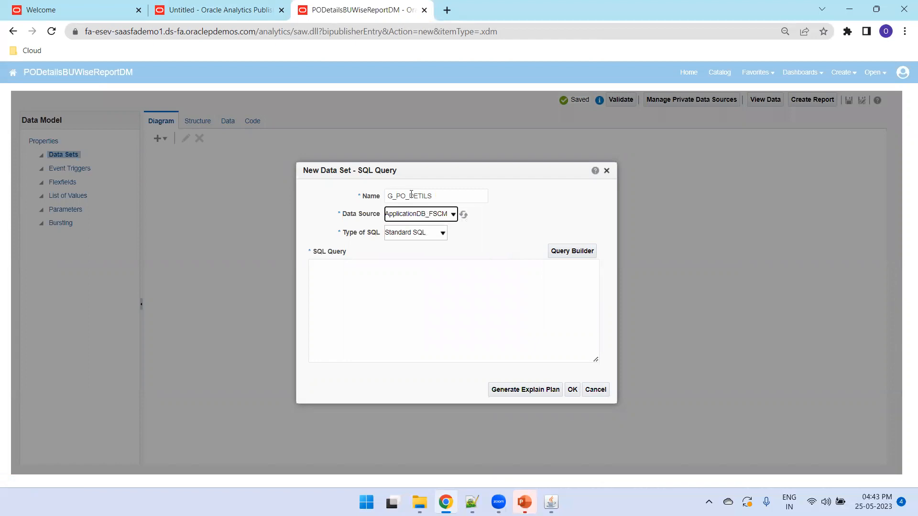
- Paste the full PODetailsBUWise.sql query into the data set's SQL query and create the data set
left_click(472, 502)
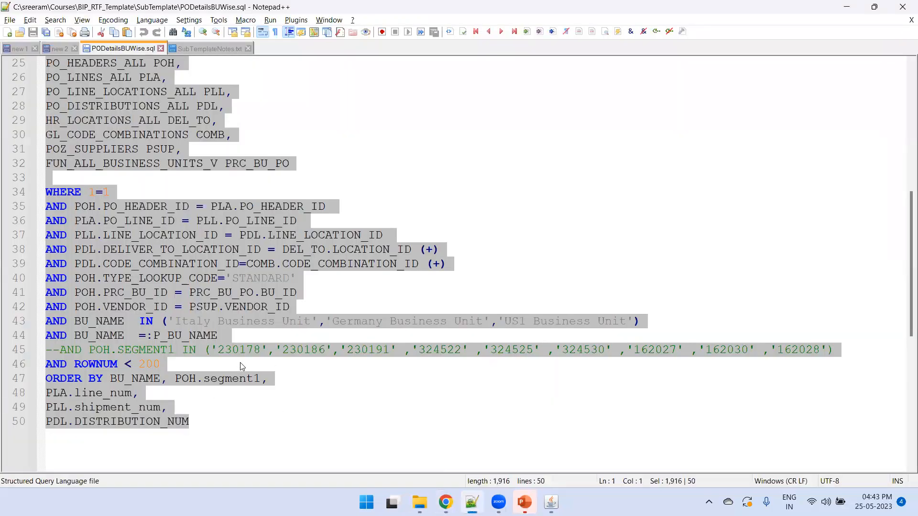
key("alt+Tab")
left_click(389, 330)
key("ctrl+v")
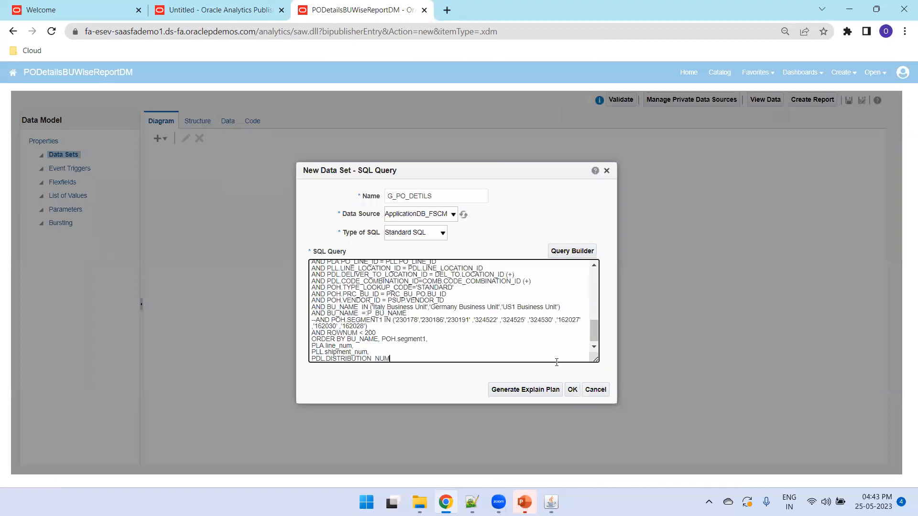
left_click(572, 388)
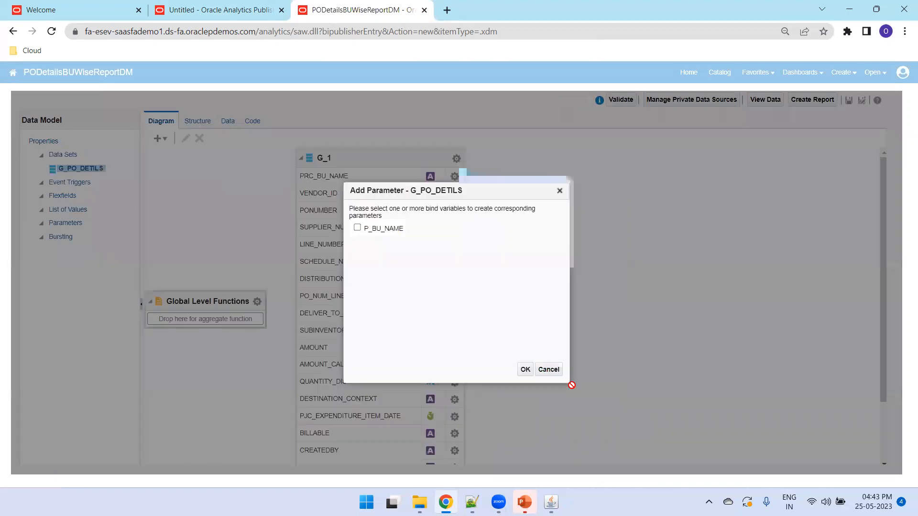
- Create a parameter for the P_BU_NAME bind variable and save the data model
left_click(361, 229)
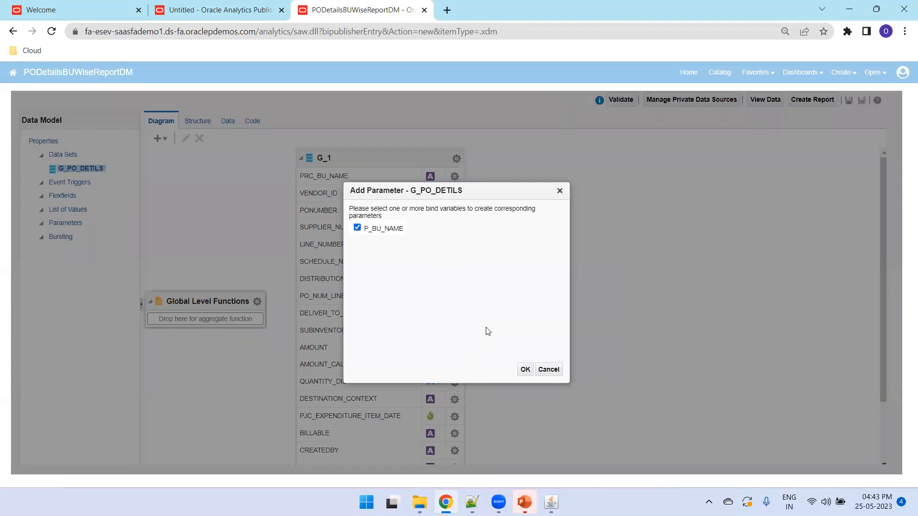
left_click(525, 369)
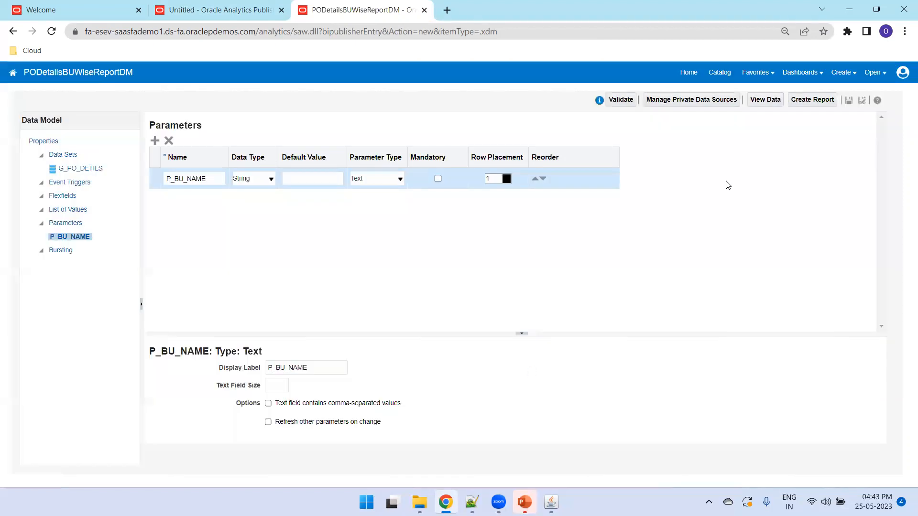
left_click(845, 100)
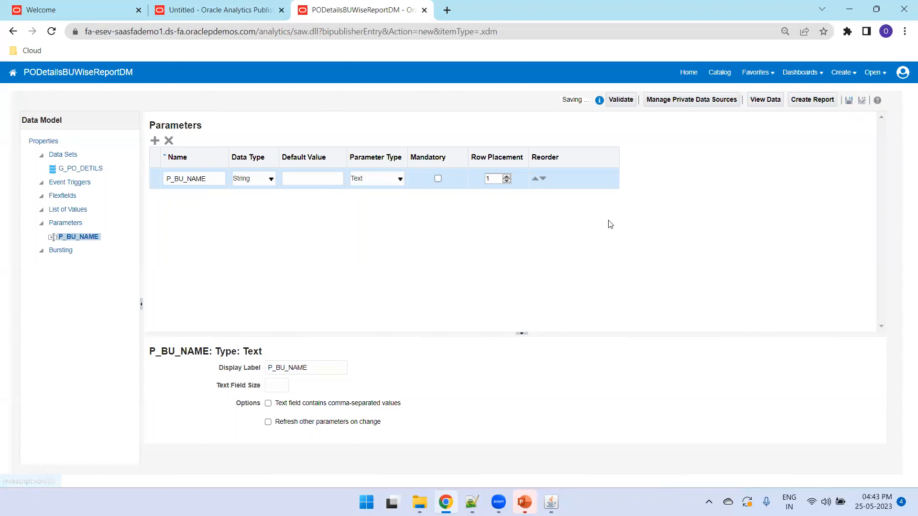
- In Notepad++, replace the log text in the new 2 file with the BU_NAME IN condition from PODetailsBUWise.sql
key("alt+Tab")
left_click(499, 324)
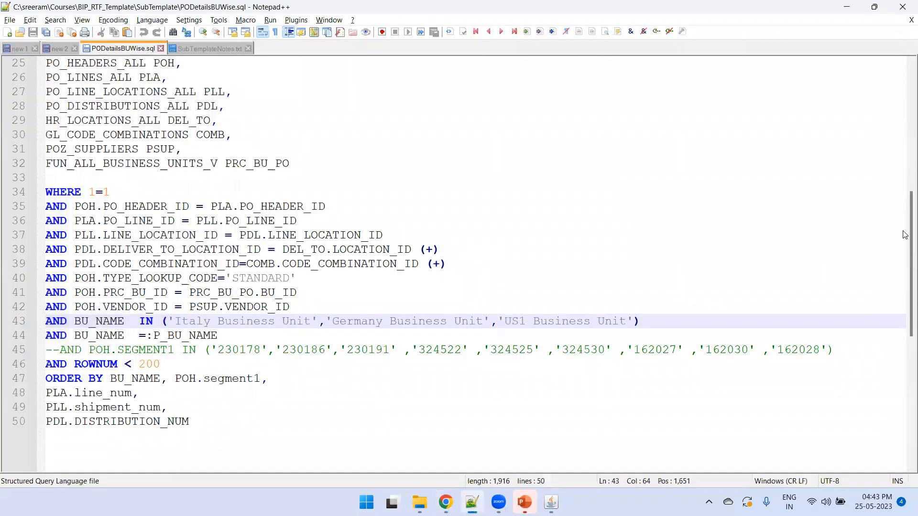
left_click_drag(641, 321, 40, 317)
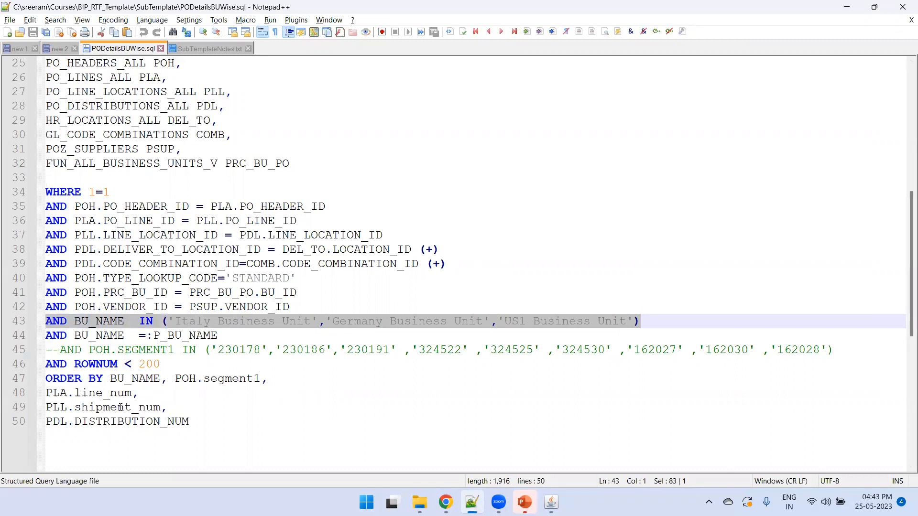
left_click(56, 49)
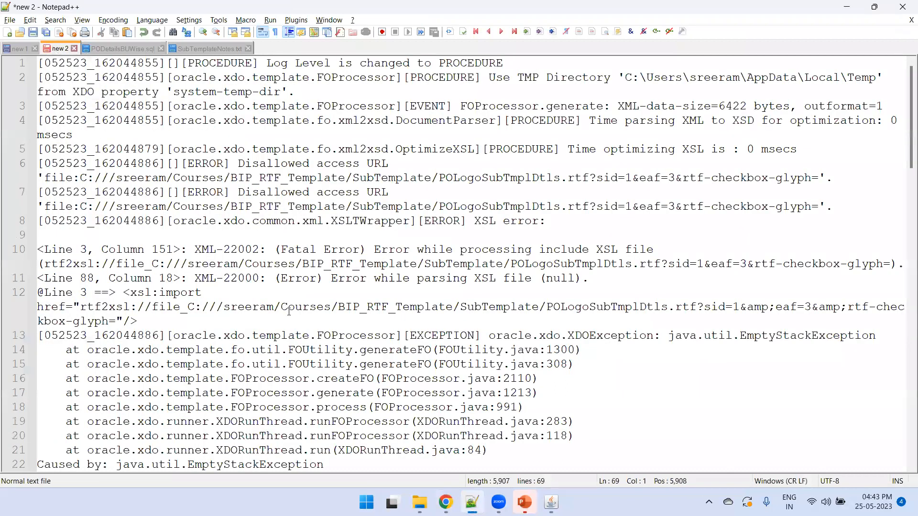
key("ctrl+Tab")
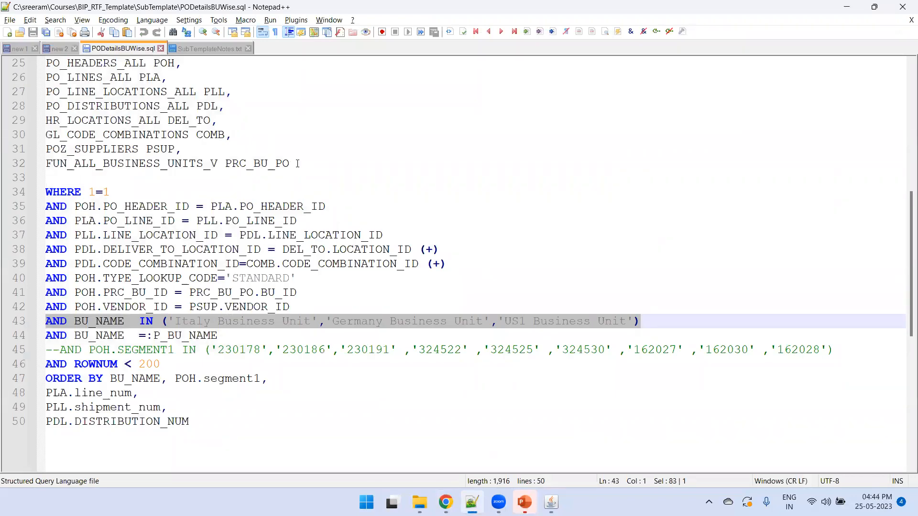
- Above the BU_NAME condition in new 2, add select, from FUN_ALL_BUSINESS_UNITS_V and where 1=1, copying the view name from PODetailsBUWise.sql
double_click(203, 163)
key("ctrl+c")
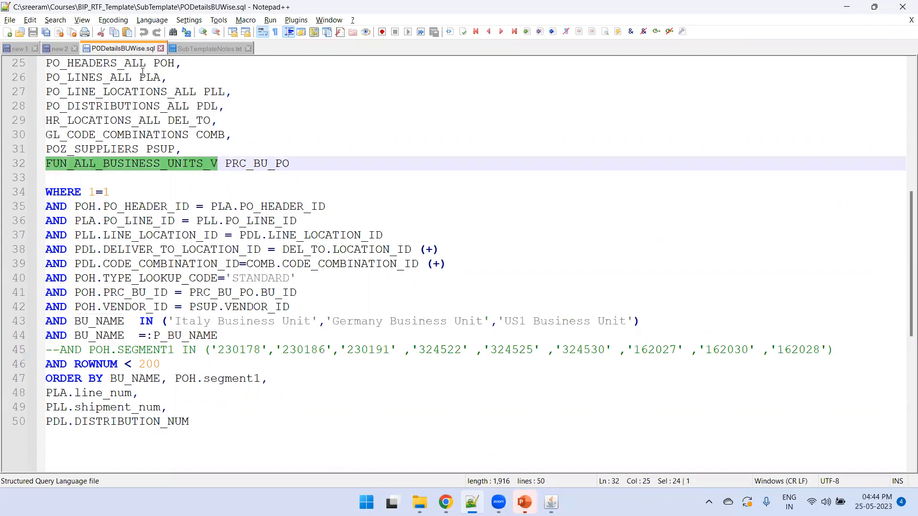
left_click(67, 48)
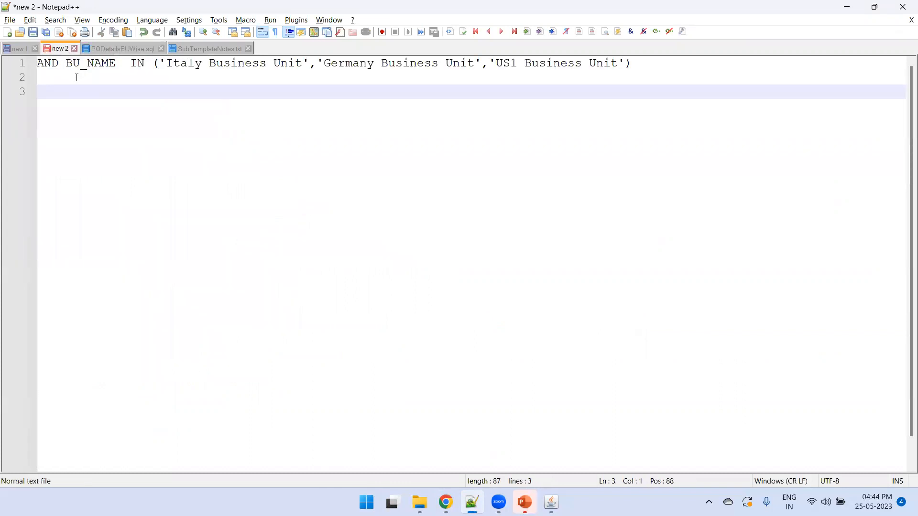
key("ctrl+Home")
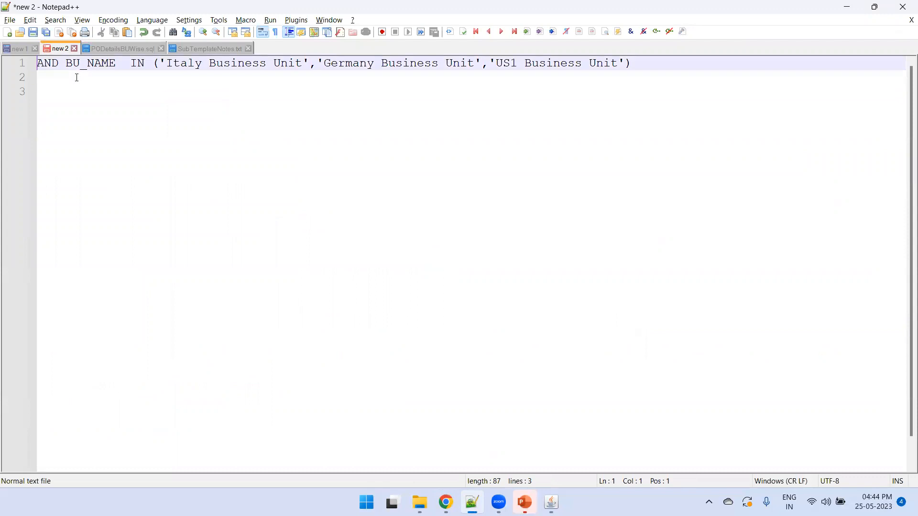
key("Return")
key("Up")
key("Return")
type("select")
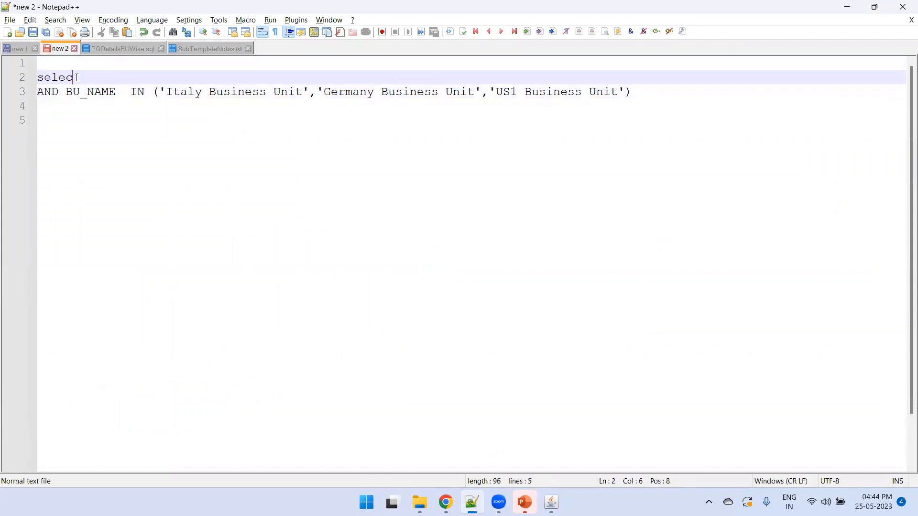
key("Return")
type("from")
key("ctrl+v")
key("Return")
type("where 1=1")
key("Return")
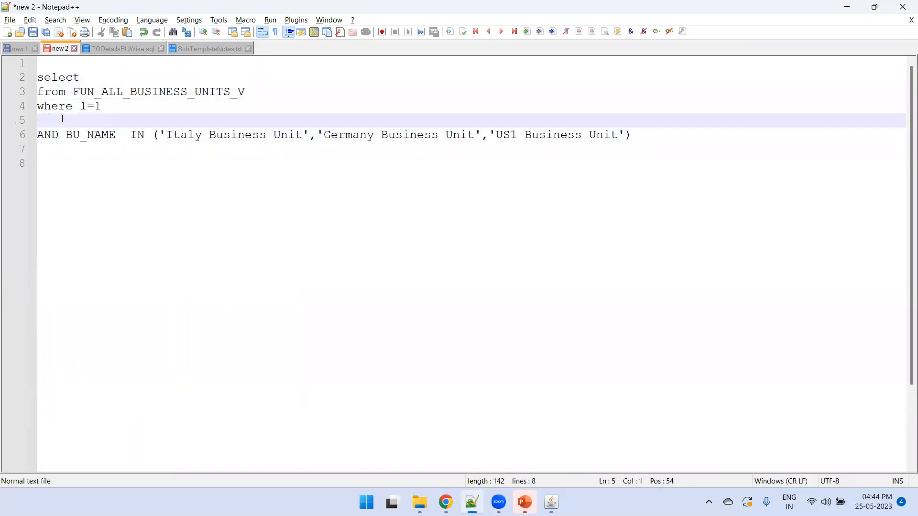
- Add BU_NAME as the selected column and copy the whole business unit query
left_click(108, 81)
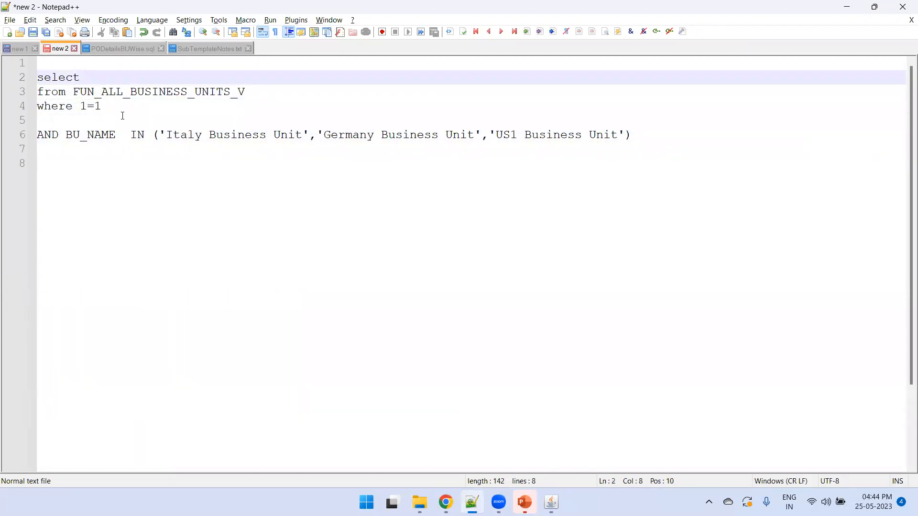
type("BU_NAME")
key("ctrl+a")
key("ctrl+c")
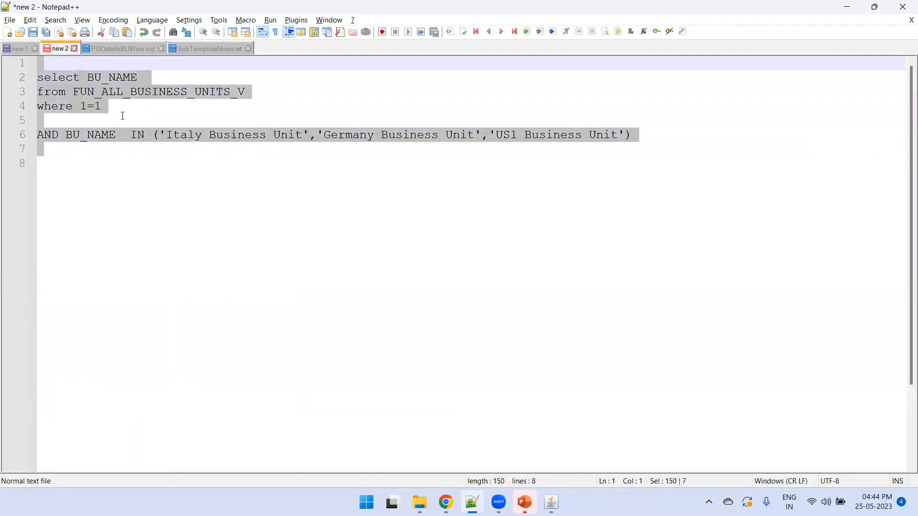
- Back in the browser's data model, add a list of values named BUList
key("alt+Tab")
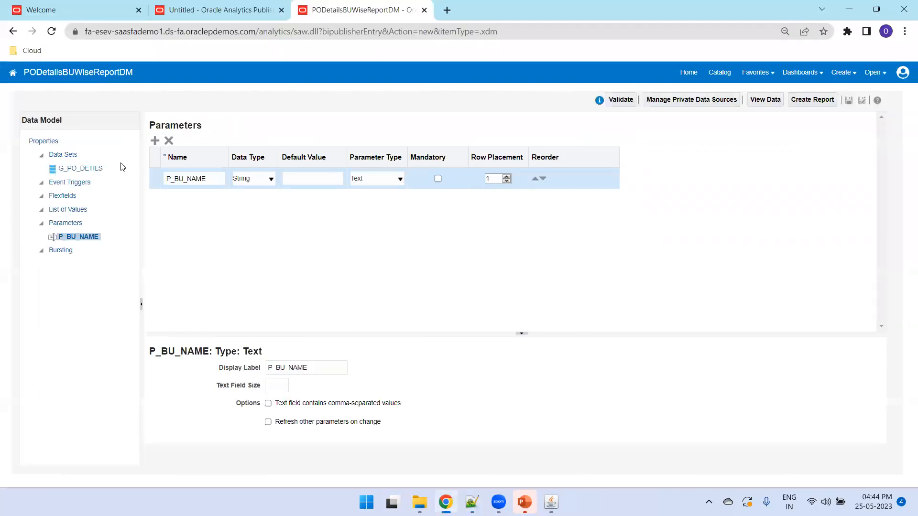
left_click(69, 209)
double_click(186, 174)
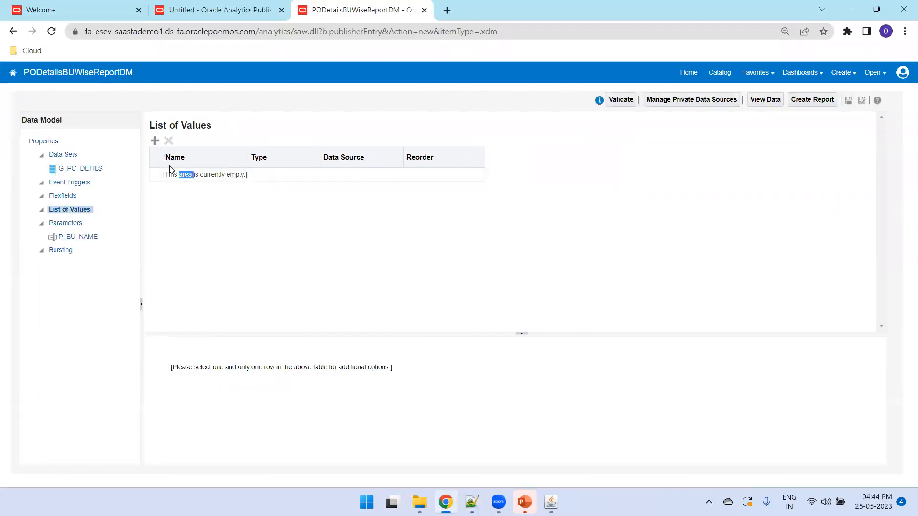
left_click(155, 147)
left_click(155, 140)
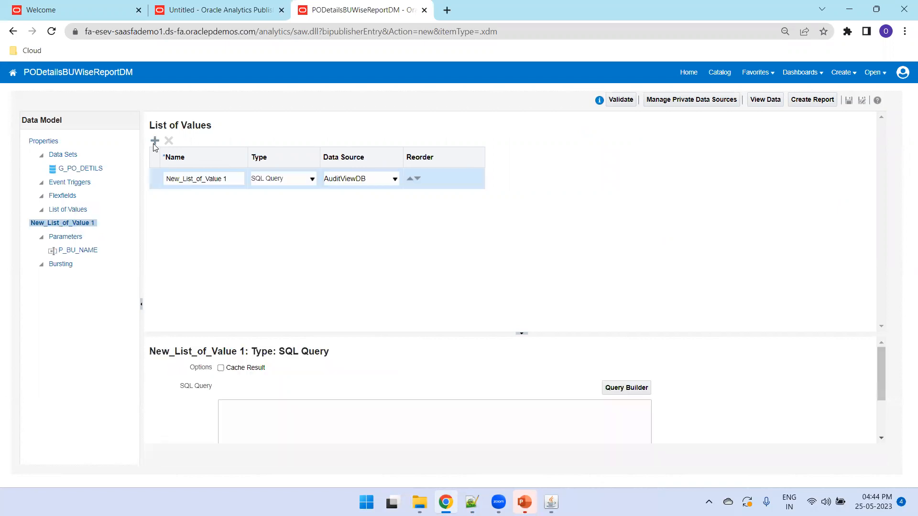
key("ctrl+a")
type("BUList")
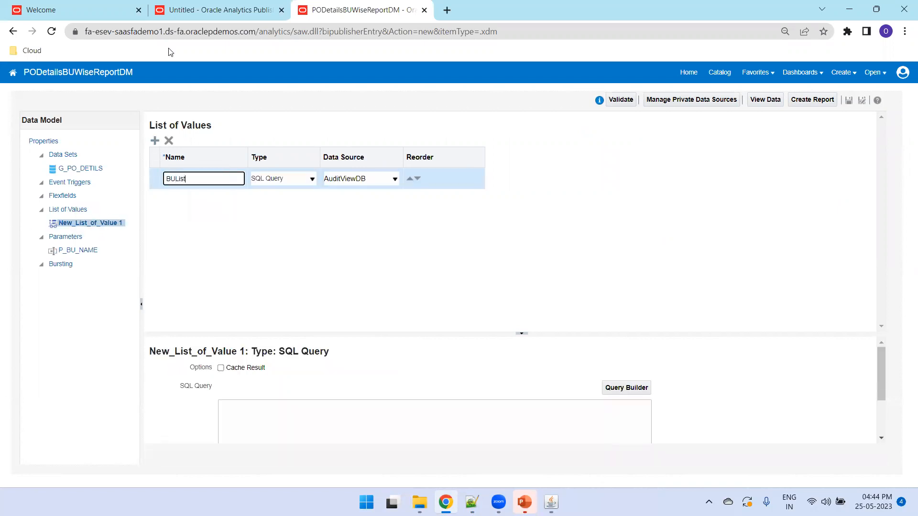
- Set the BUList data source to ApplicationDB_FSCM, paste the copied business unit query as its SQL, and save the data model
key("Tab")
key("Tab")
key("Up")
left_click(282, 435)
key("ctrl+v")
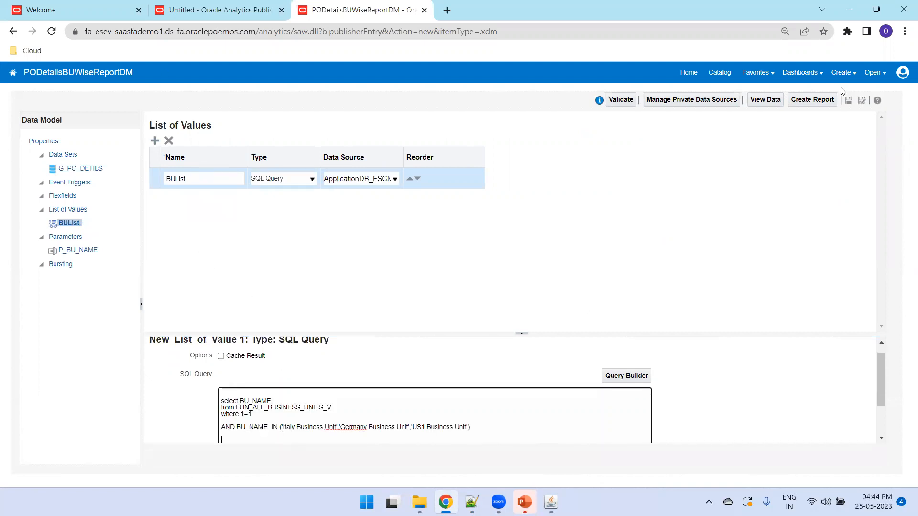
left_click(849, 101)
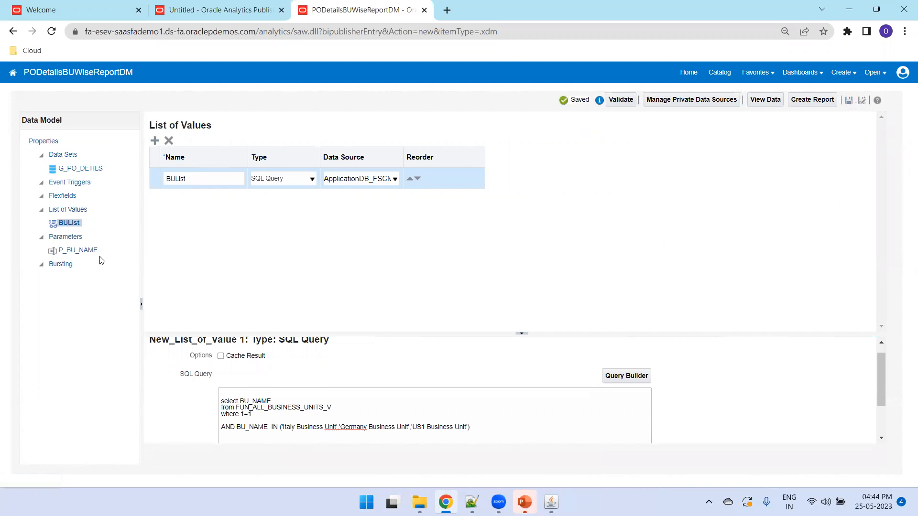
- Change the P_BU_NAME parameter to the Menu type with BUList values, turn off Can select all, and save
left_click(81, 251)
left_click(371, 182)
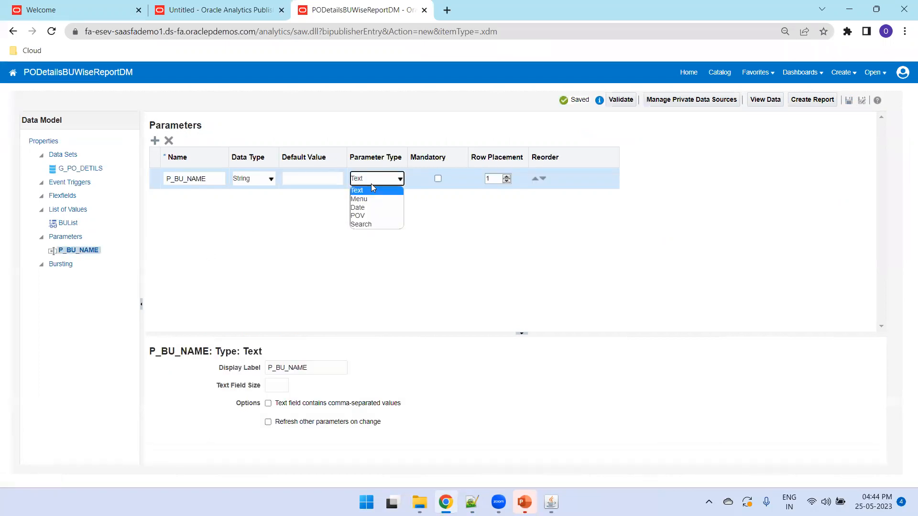
left_click(362, 199)
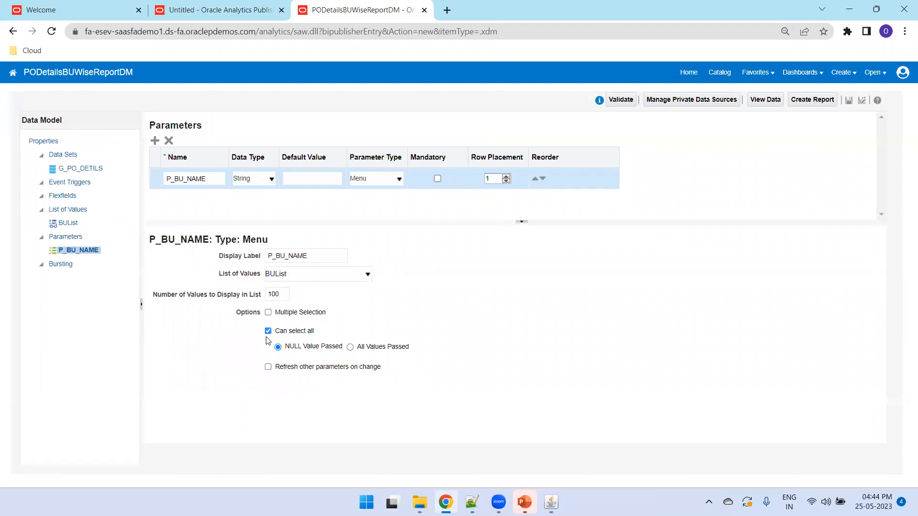
left_click(268, 331)
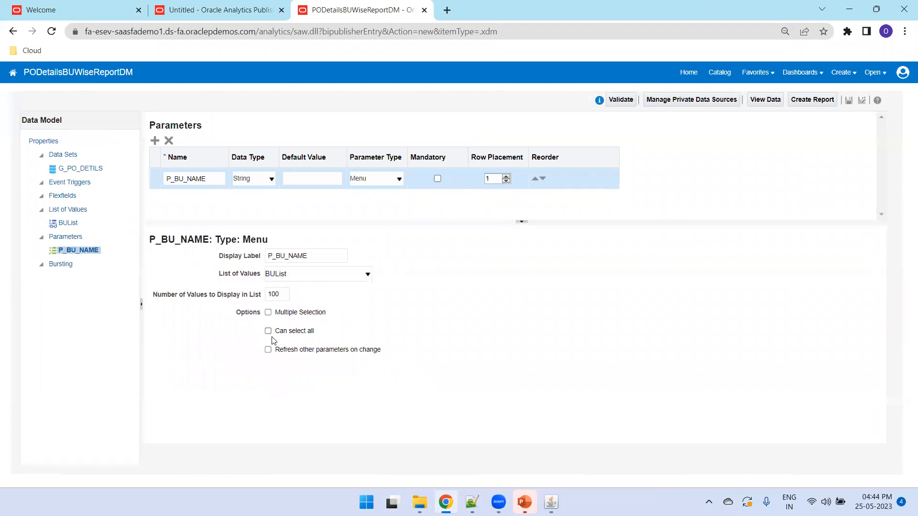
left_click(849, 100)
- View the G_PO_DETILS data for Germany Business Unit as a table
left_click(76, 168)
left_click(229, 122)
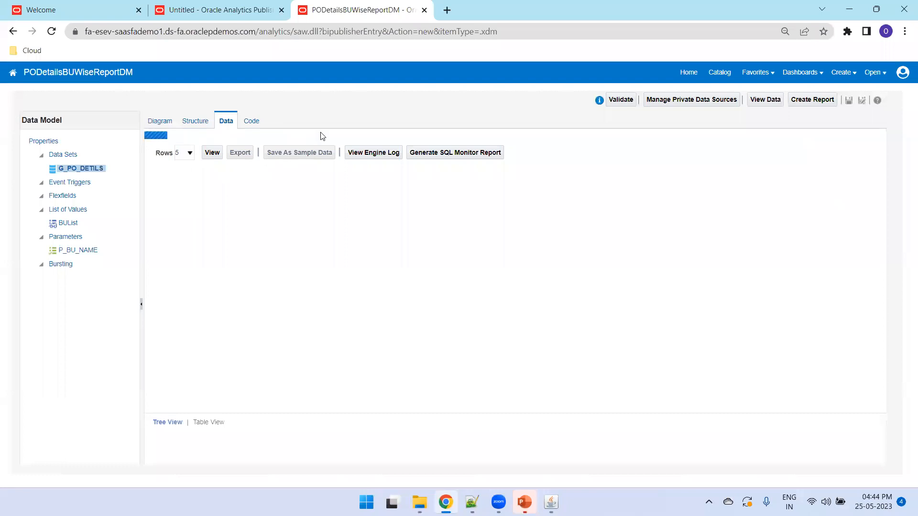
double_click(268, 139)
left_click(208, 158)
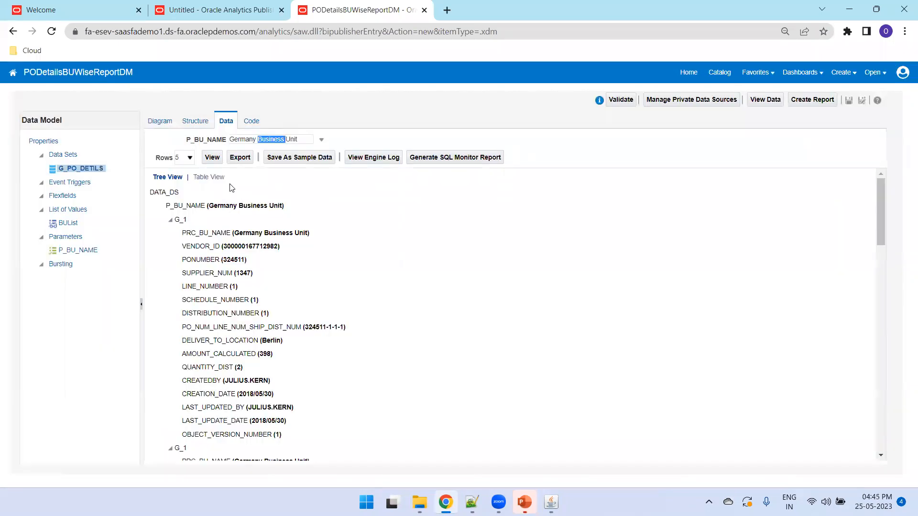
left_click(208, 177)
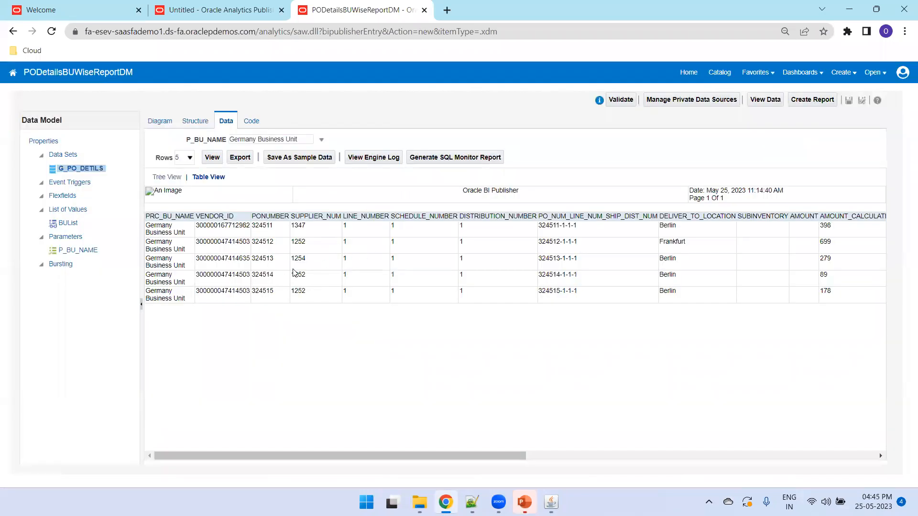
- Save the data model and export the data as XML for Germany Business Unit and for Italy Business Unit
left_click(849, 102)
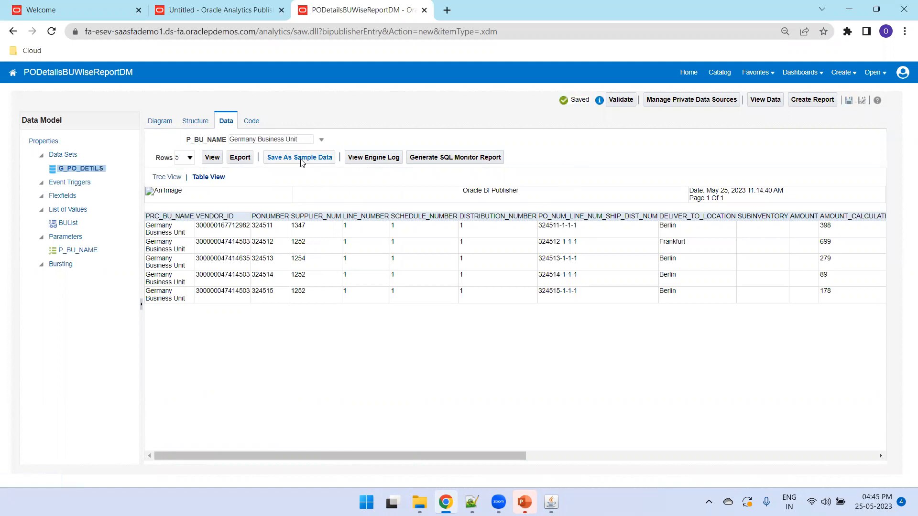
left_click(237, 161)
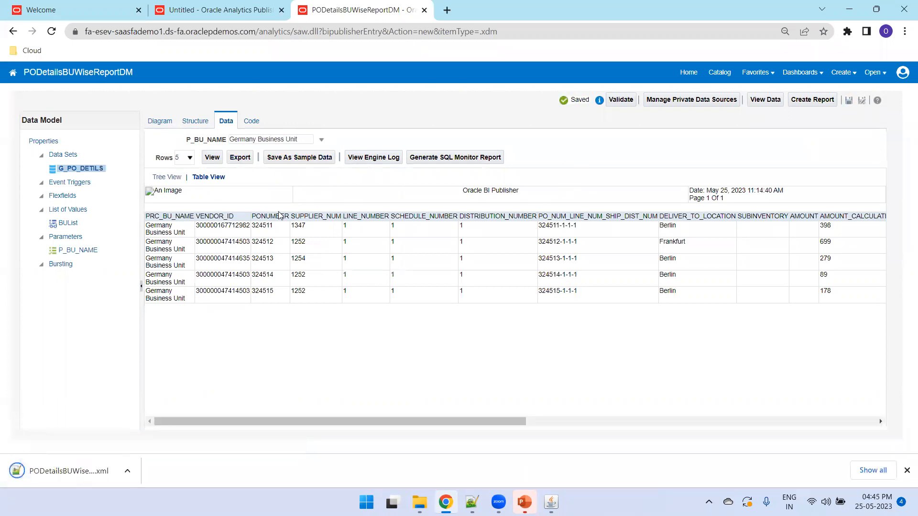
left_click(251, 140)
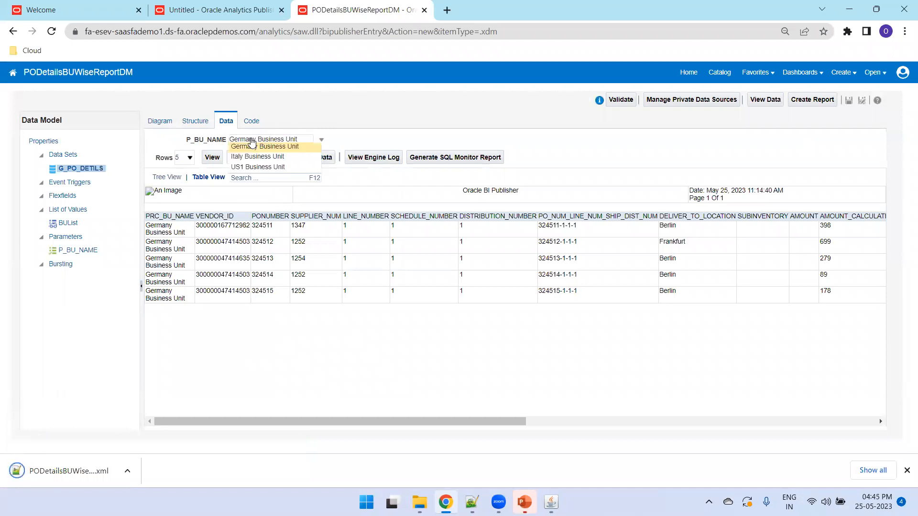
left_click(247, 156)
left_click(210, 157)
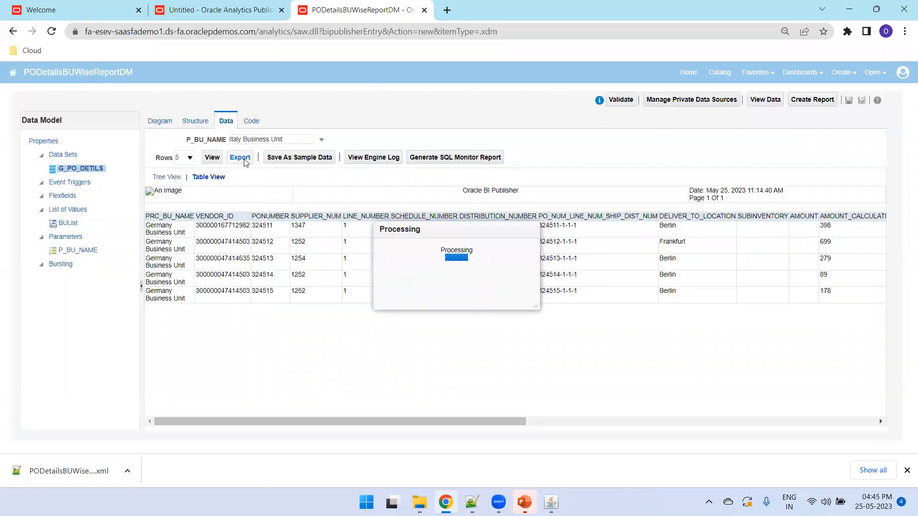
left_click(244, 160)
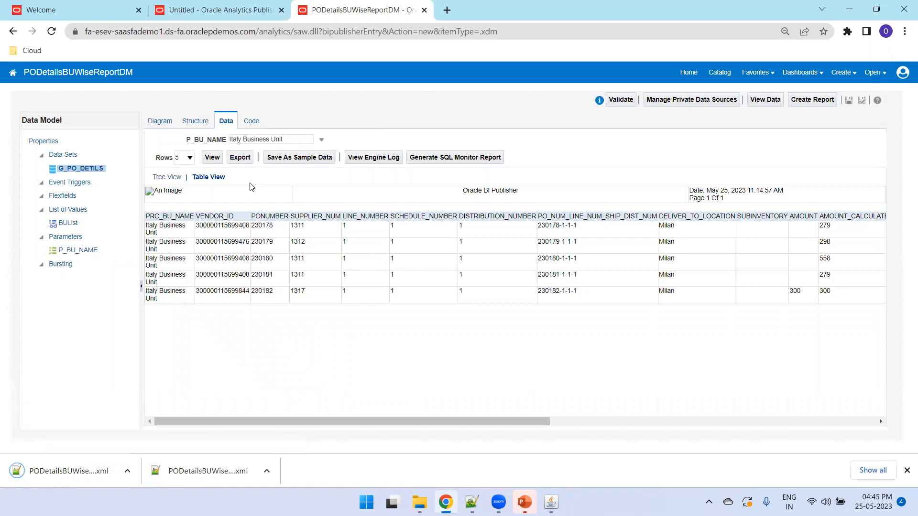
- Copy both exported PODetailsBUWiseReportDM XML files from Downloads into the SubTemplate folder
key("ctrl+j")
left_click(339, 193)
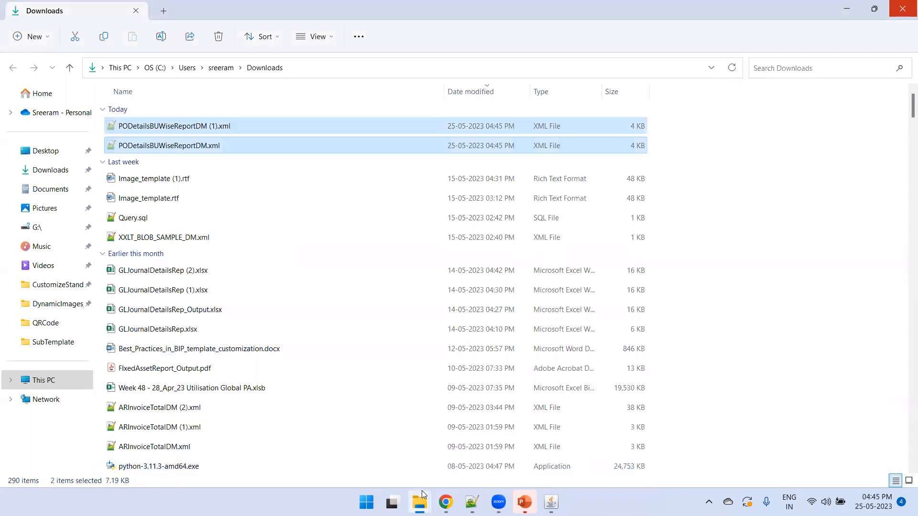
mouse_move(420, 502)
left_click(409, 453)
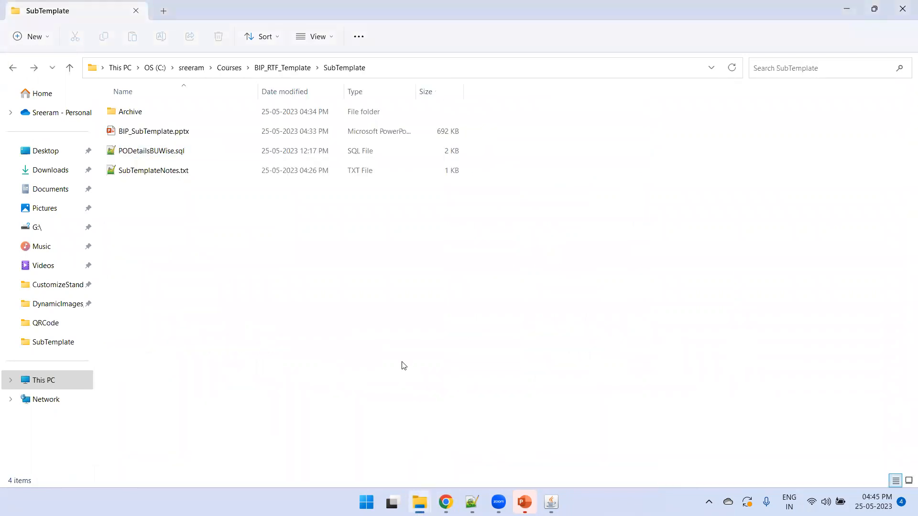
key("ctrl+v")
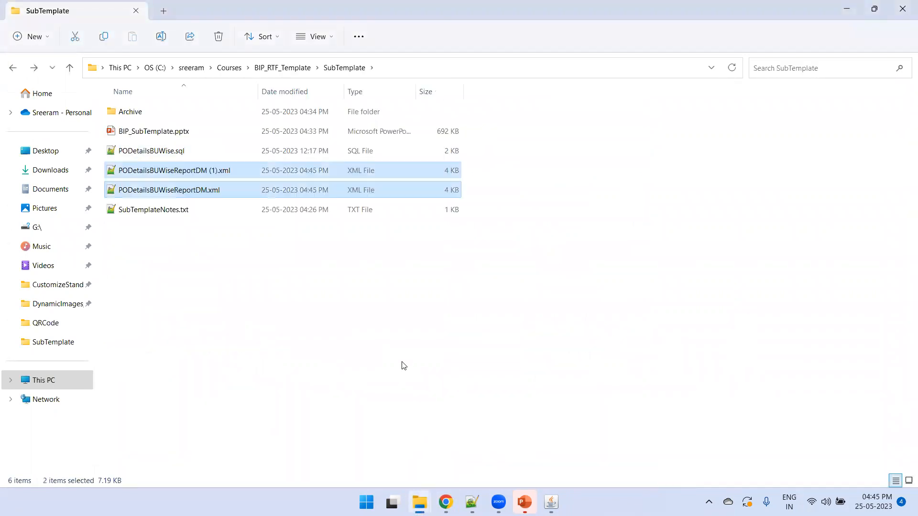
- Copy the SubTemplate folder's path and create a blank document in Word
left_click(387, 71)
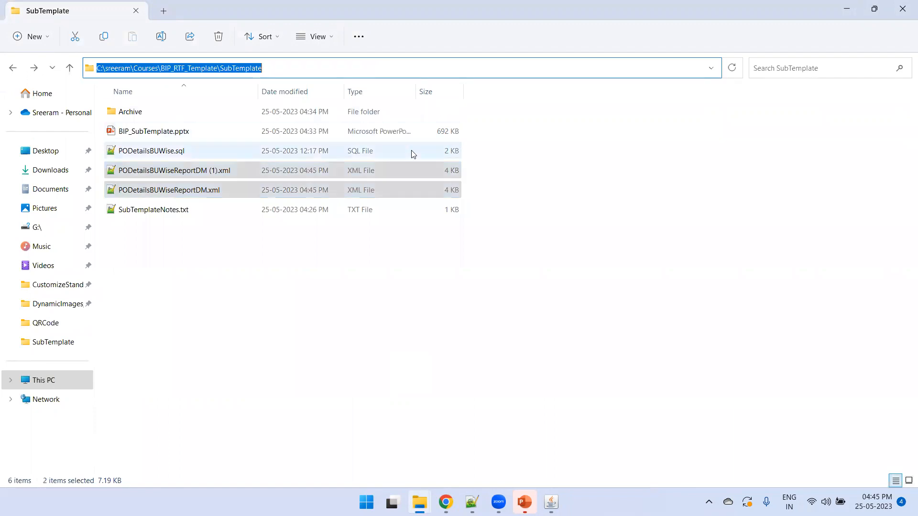
key("super+r")
type("winword")
key("Return")
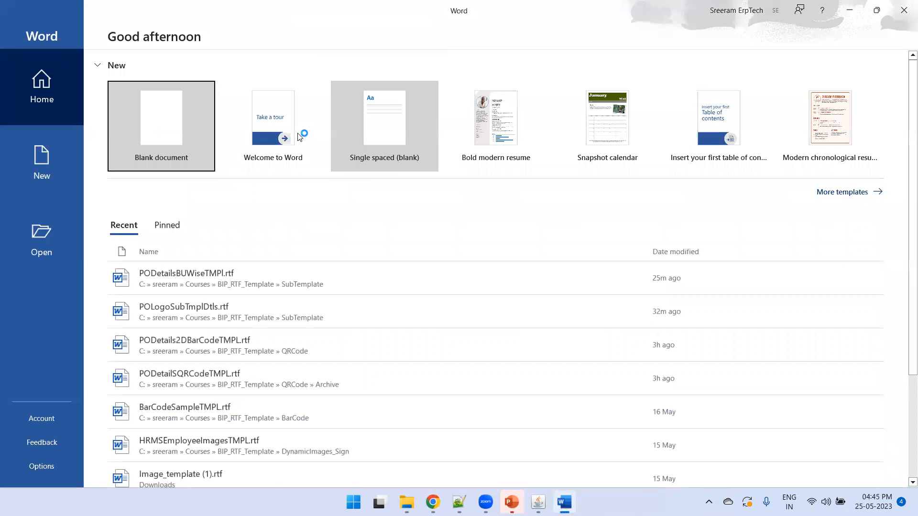
left_click(198, 130)
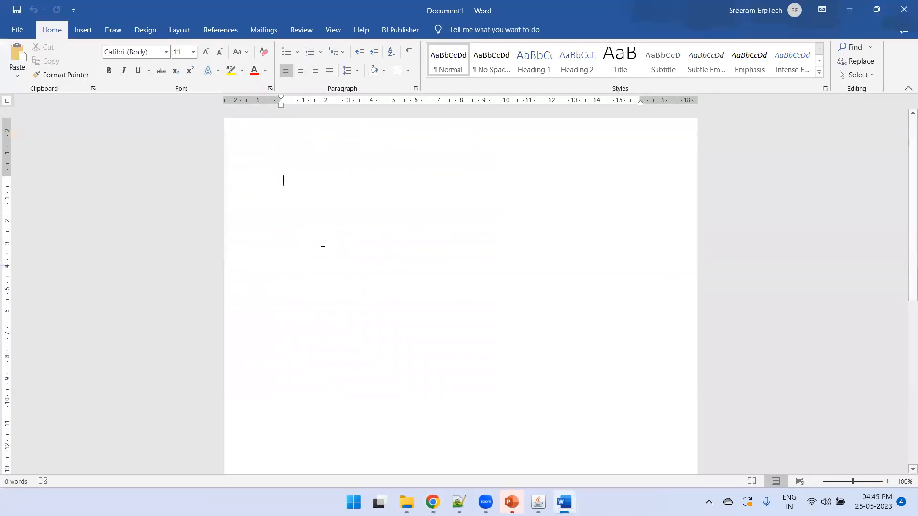
- Save the blank document in the SubTemplate folder as PODetailsBUWiseTMPL in Rich Text Format
key("ctrl+s")
left_click(372, 315)
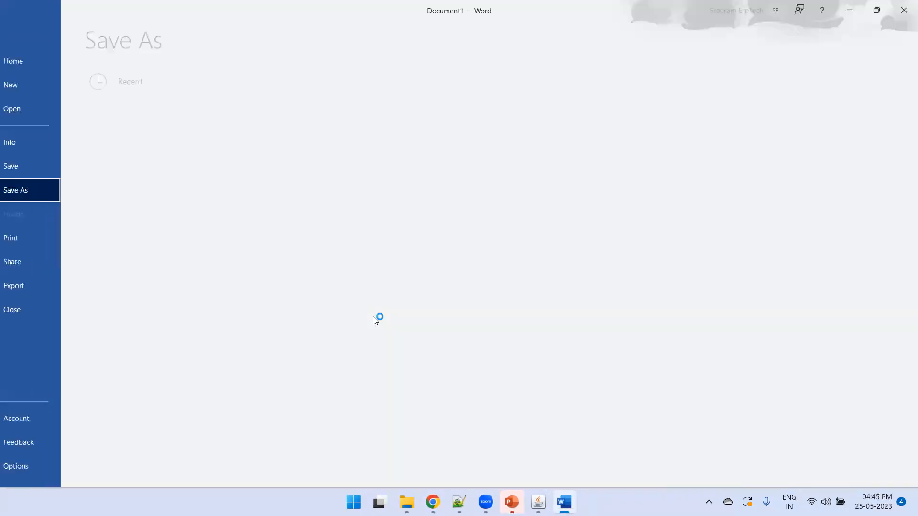
left_click(185, 233)
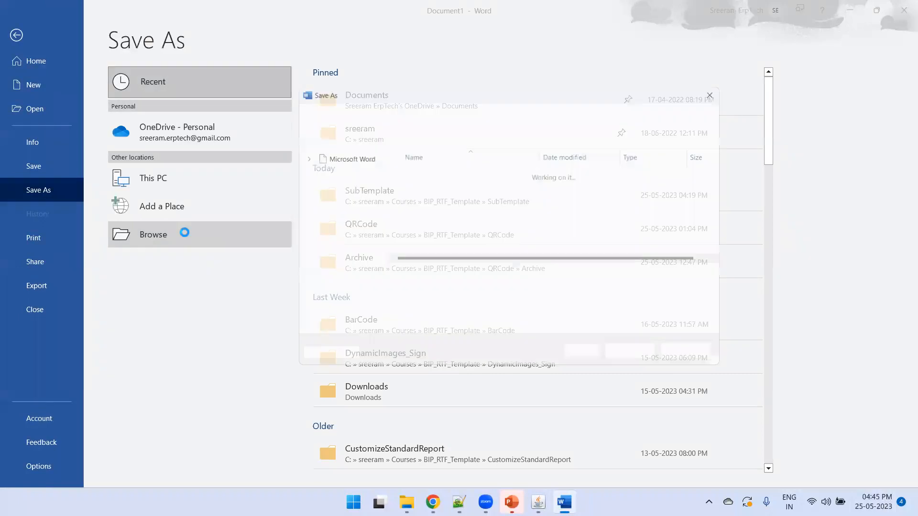
type("PODetailsBUWiseTMPL")
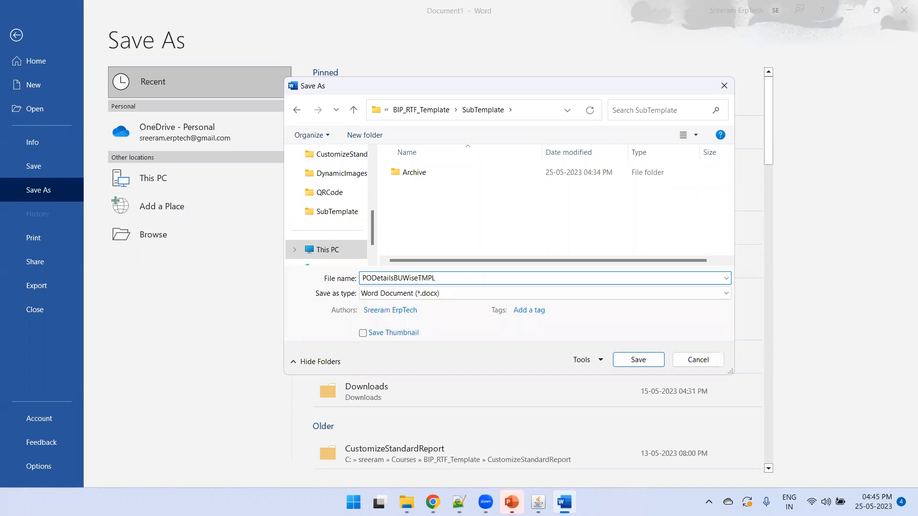
key("Tab")
key("r")
key("Return")
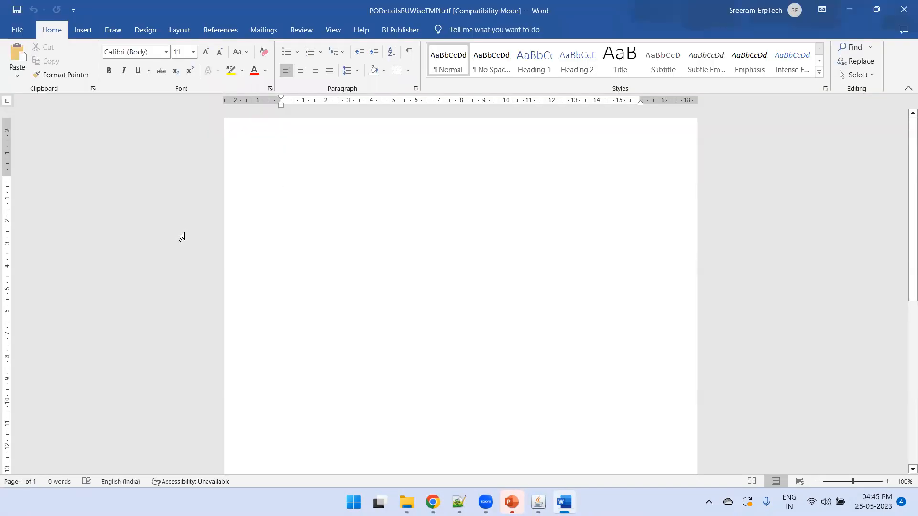
- Load the exported Germany Business Unit XML from the SubTemplate folder as BI Publisher sample data
left_click(401, 30)
left_click(190, 62)
key("ctrl+v")
key("Return")
double_click(252, 135)
left_click(467, 283)
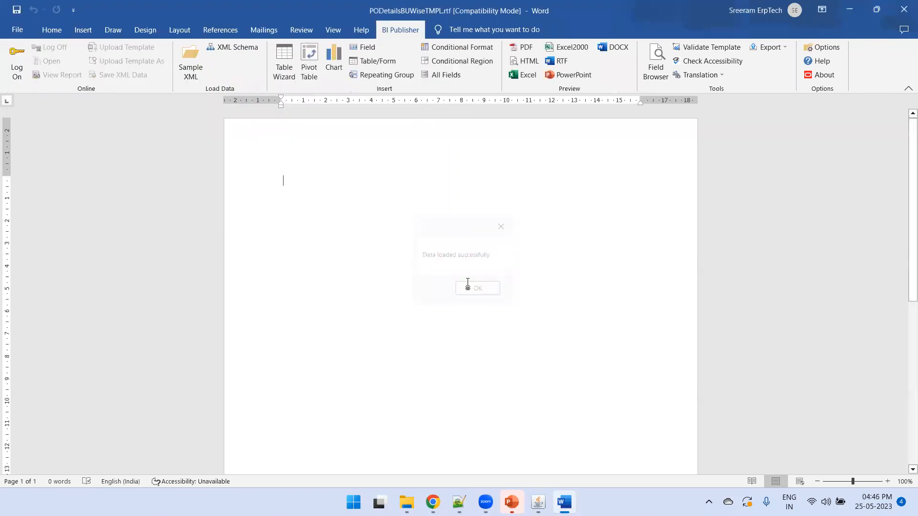
- Start a table-format report with the Table Wizard, adding PRC_BU_NAME and VENDOR_ID and removing the duplicate VENDOR_ID
left_click(288, 57)
left_click(564, 342)
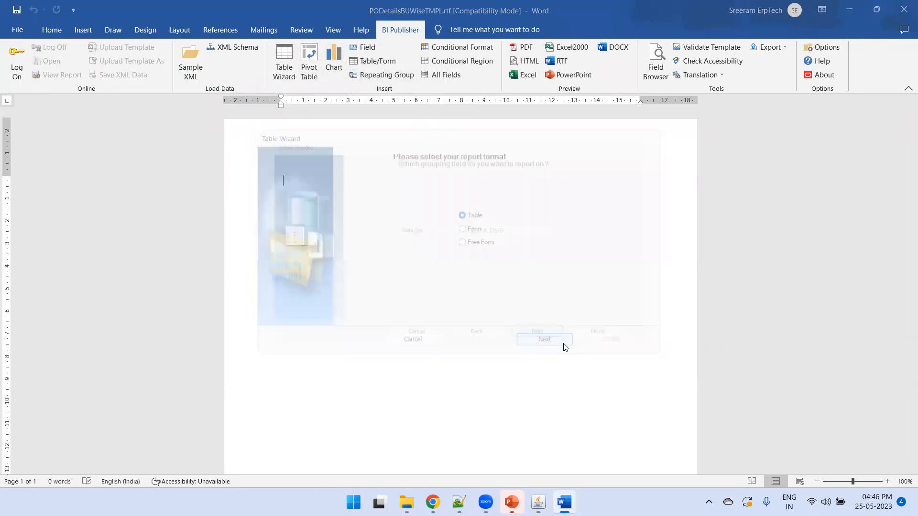
left_click(426, 187)
double_click(426, 188)
left_click(425, 195)
double_click(425, 195)
double_click(425, 195)
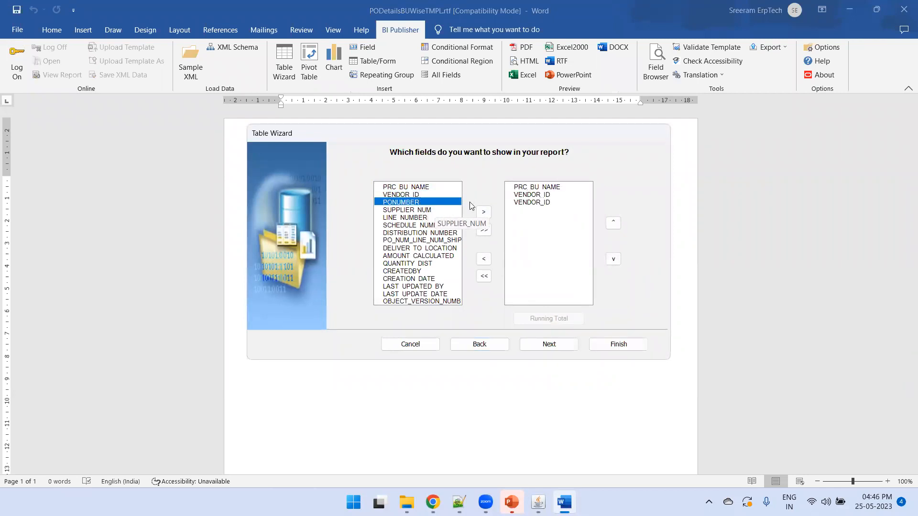
double_click(528, 196)
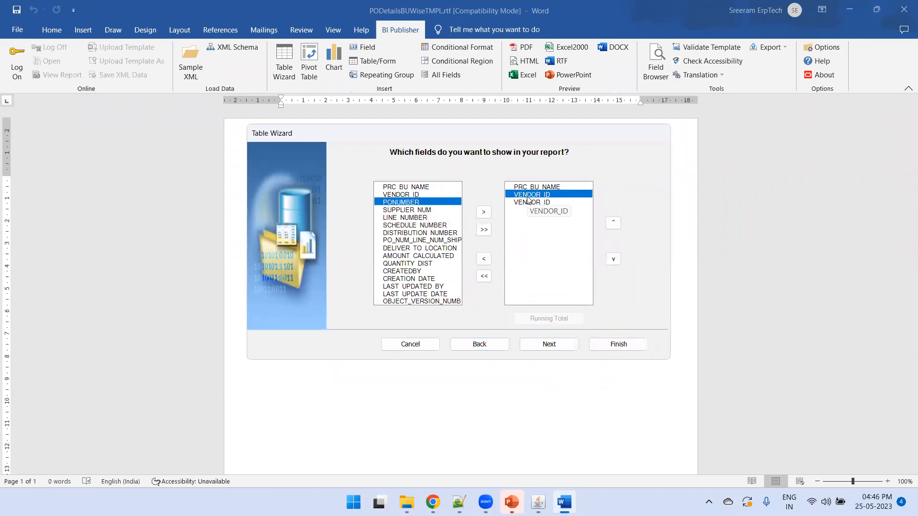
- Add PONUMBER, SUPPLIER_NUM, LINE_NUMBER, AMOUNT_CALCULATED and QUANTITY_DIST to the report fields and finish the table
double_click(409, 202)
double_click(413, 210)
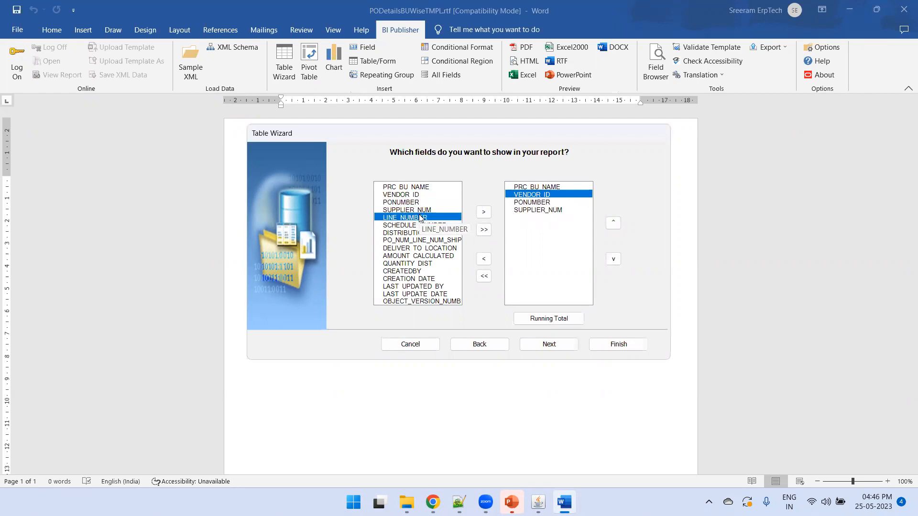
double_click(420, 217)
double_click(435, 256)
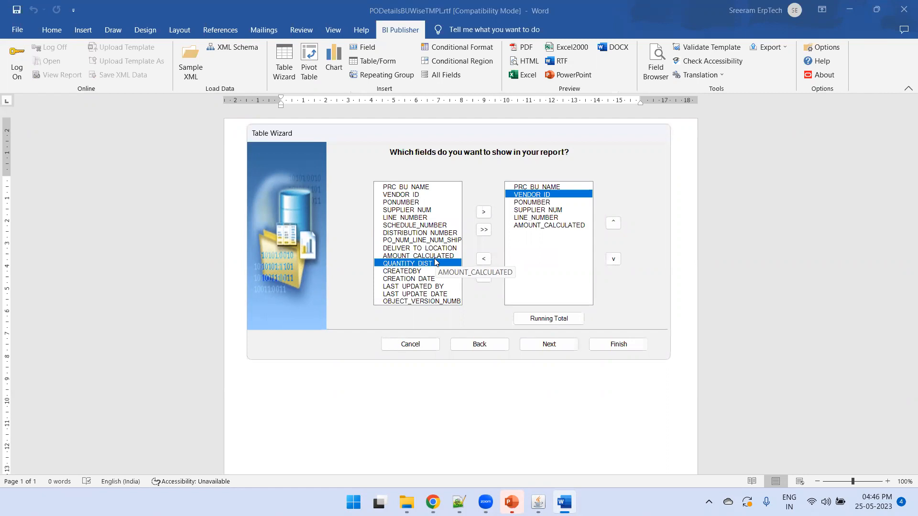
double_click(434, 264)
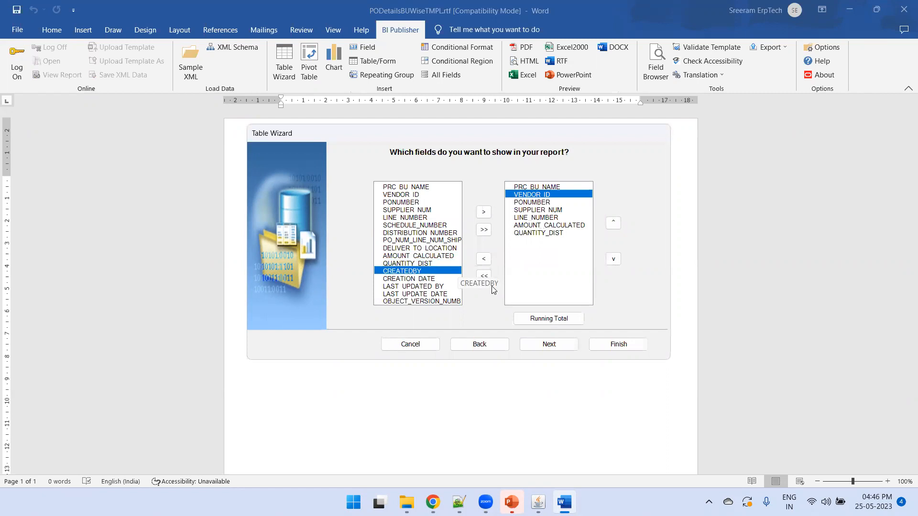
left_click(604, 345)
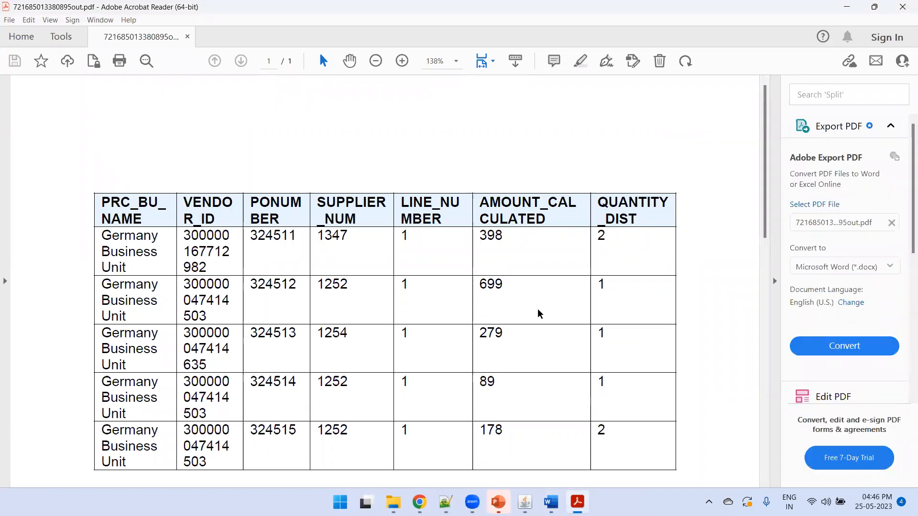
- Switch from the PDF preview back to the Word template and insert the built-in Blank header
key("alt+Tab")
left_click(437, 183)
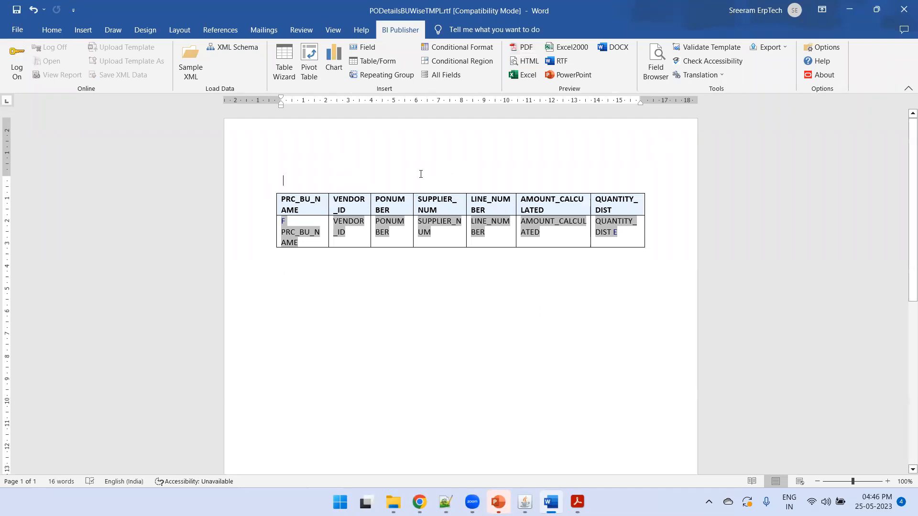
left_click(84, 34)
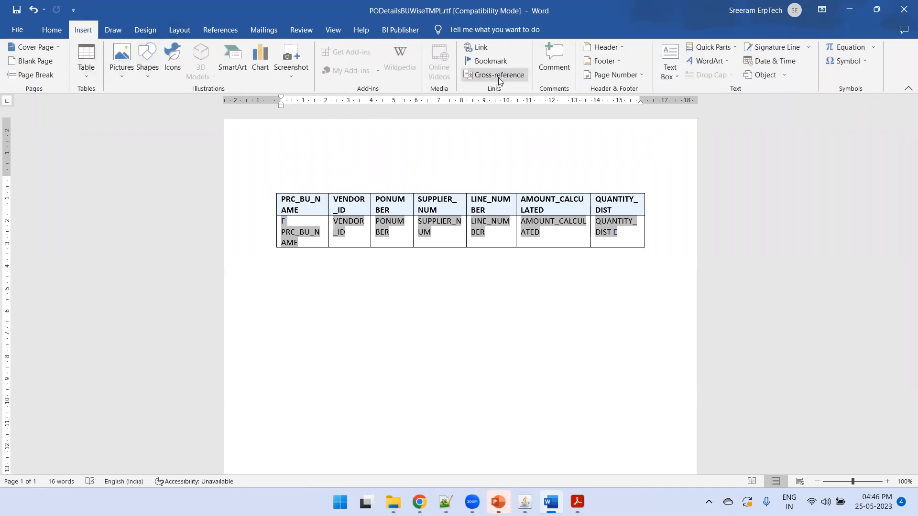
left_click(603, 47)
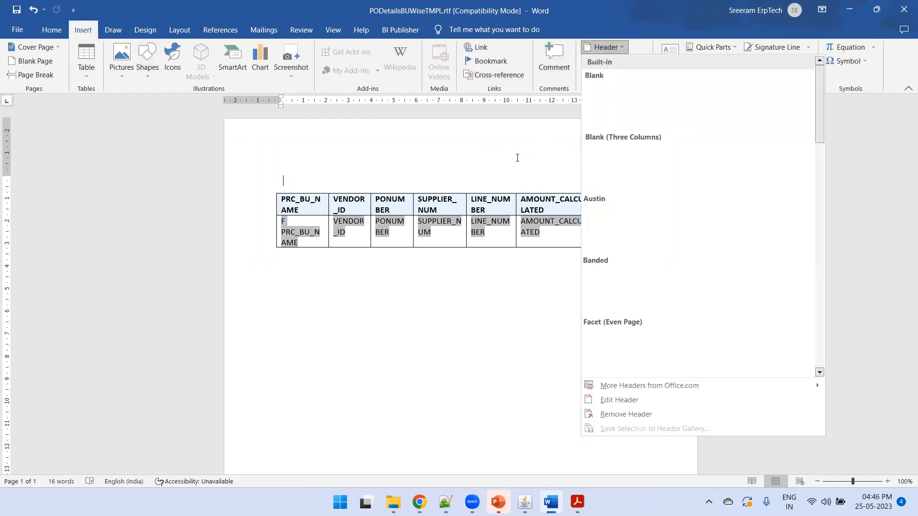
left_click(627, 127)
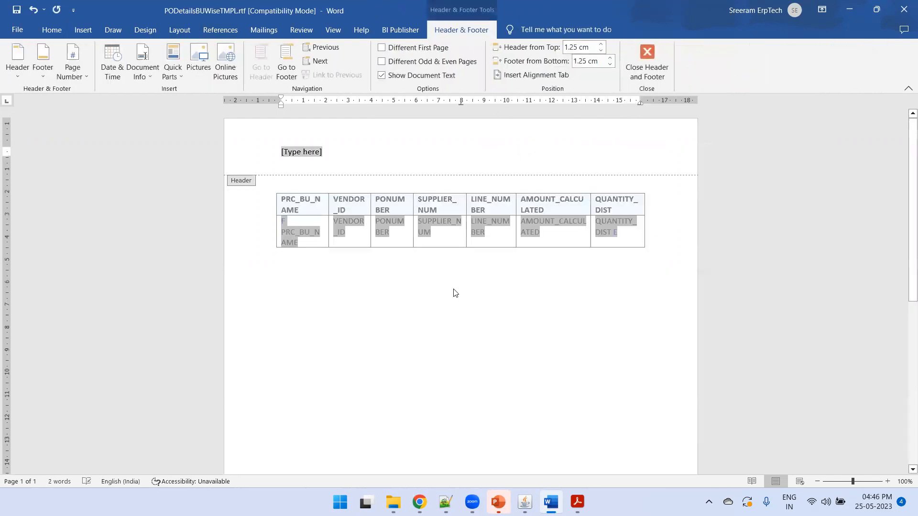
- Save the template and copy POLogoSubTmplDtls.rtf from the Archive folder into the SubTemplate folder
key("ctrl+s")
left_click(506, 327)
mouse_move(393, 502)
left_click(400, 466)
left_click(133, 118)
double_click(132, 116)
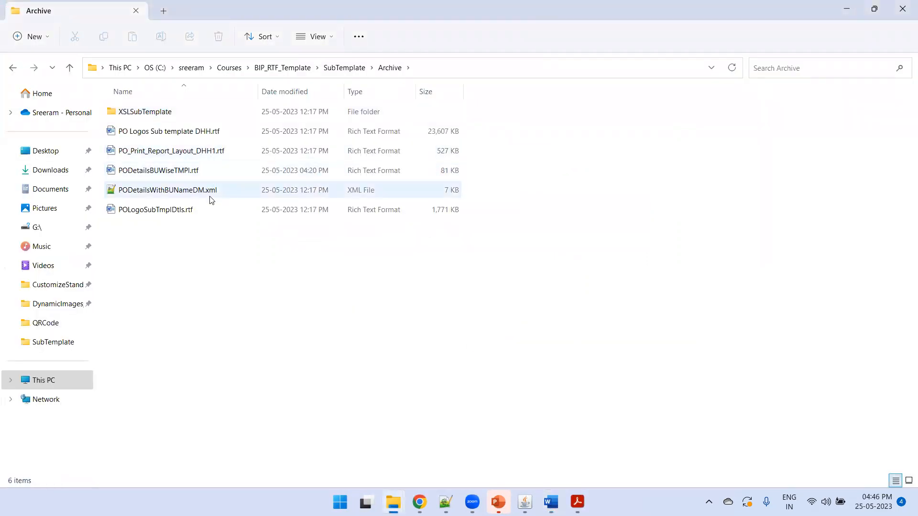
left_click(208, 209)
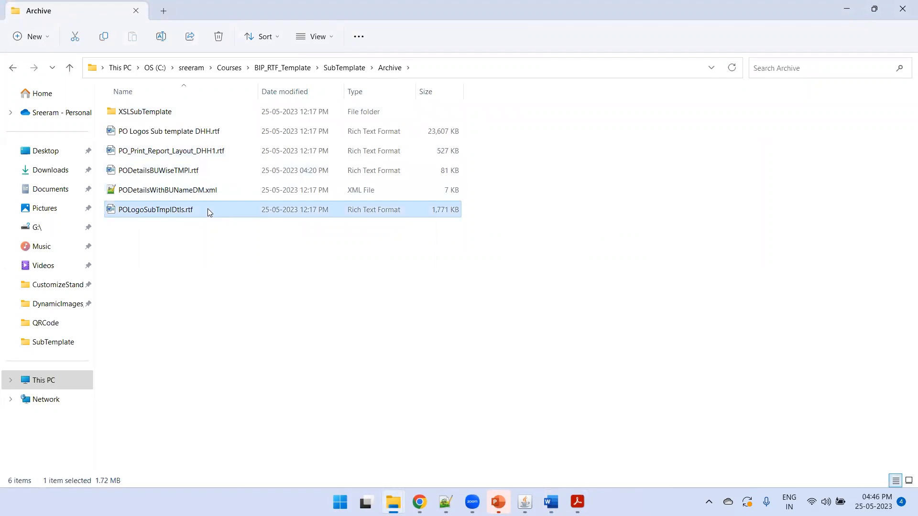
key("alt+Left")
key("ctrl+v")
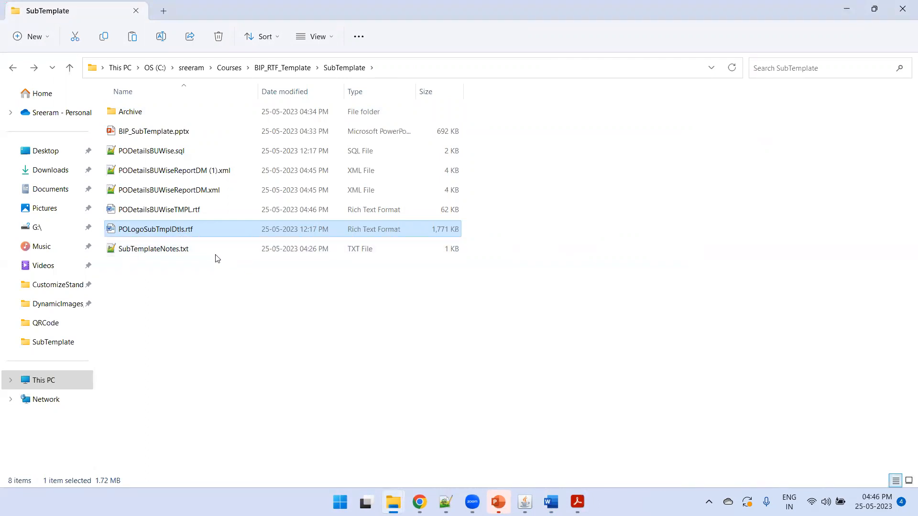
- Open POLogoSubTmplDtls.rtf from the SubTemplate folder in Word, enable editing and select the LOGOBU template name
double_click(187, 230)
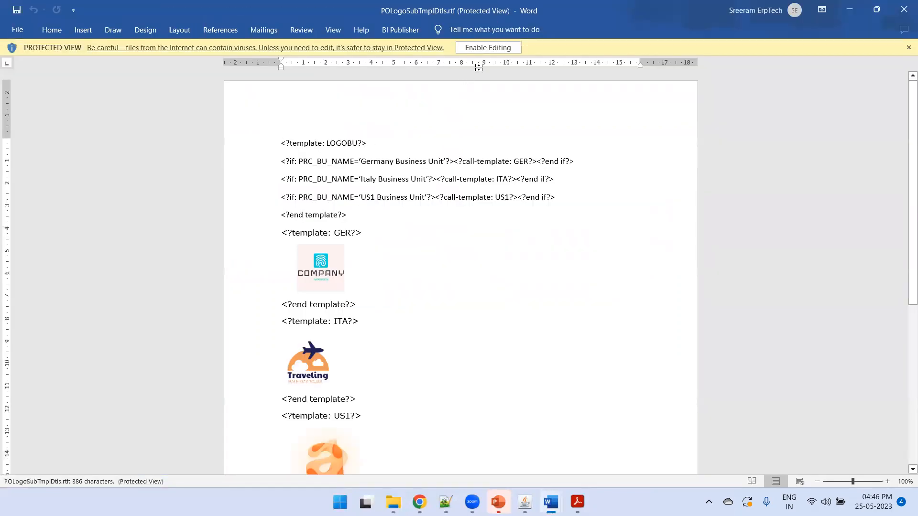
left_click(486, 48)
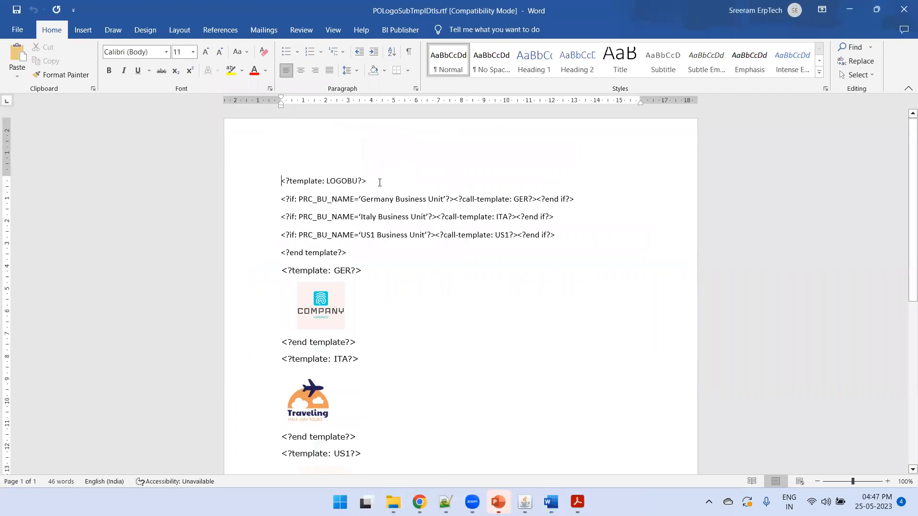
double_click(351, 180)
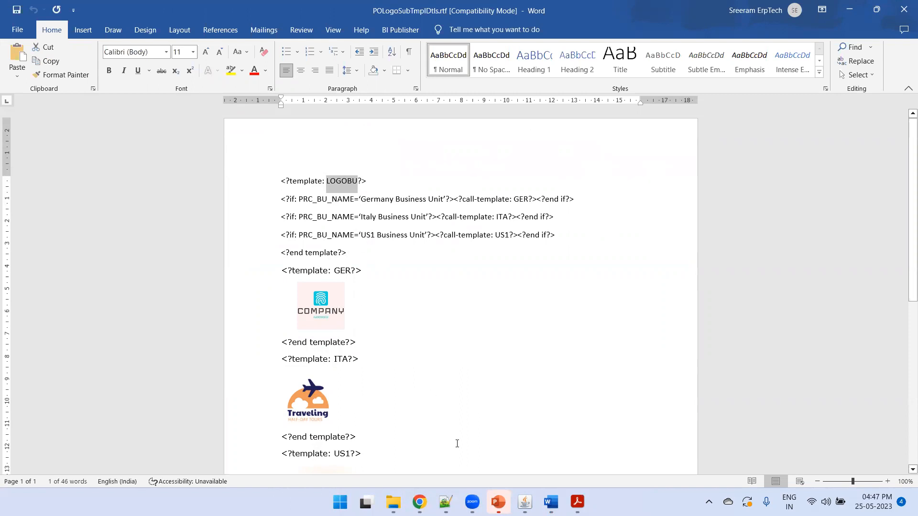
- Open PODetailsBUWiseReportDM.xml in Notepad++, examine the PRC_BU_NAME element and return to the sub-template in Word
left_click(445, 502)
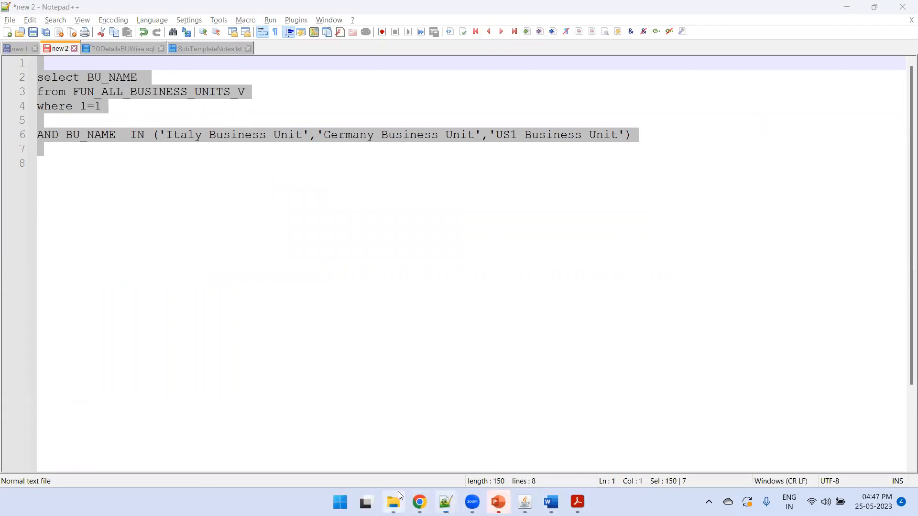
mouse_move(397, 491)
left_click(388, 424)
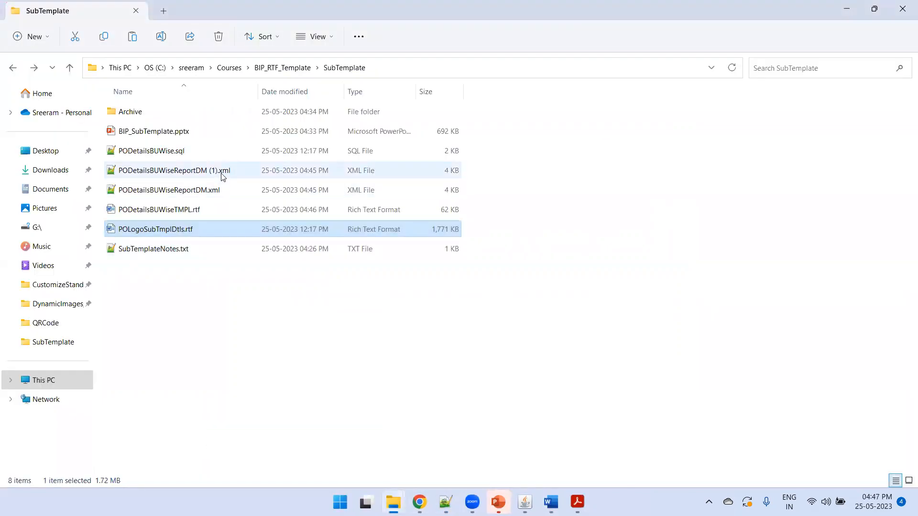
double_click(213, 189)
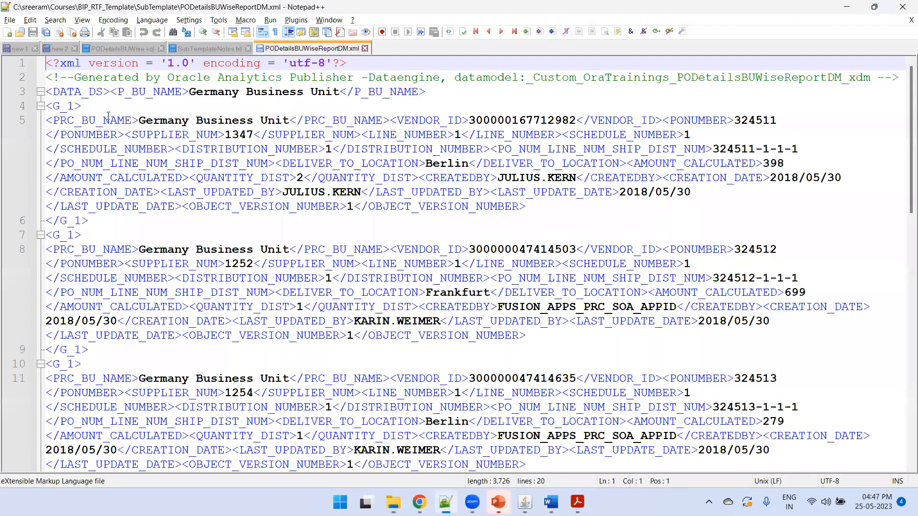
double_click(90, 120)
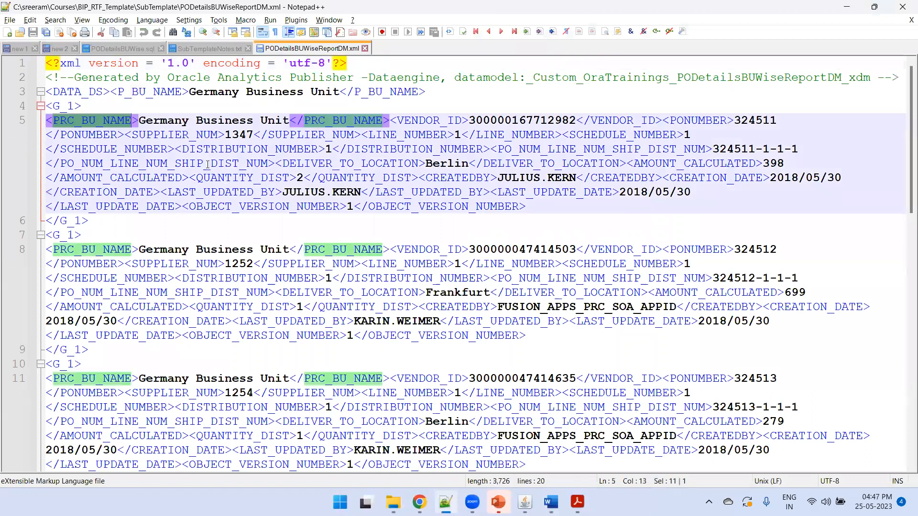
key("alt+Tab")
key("Tab")
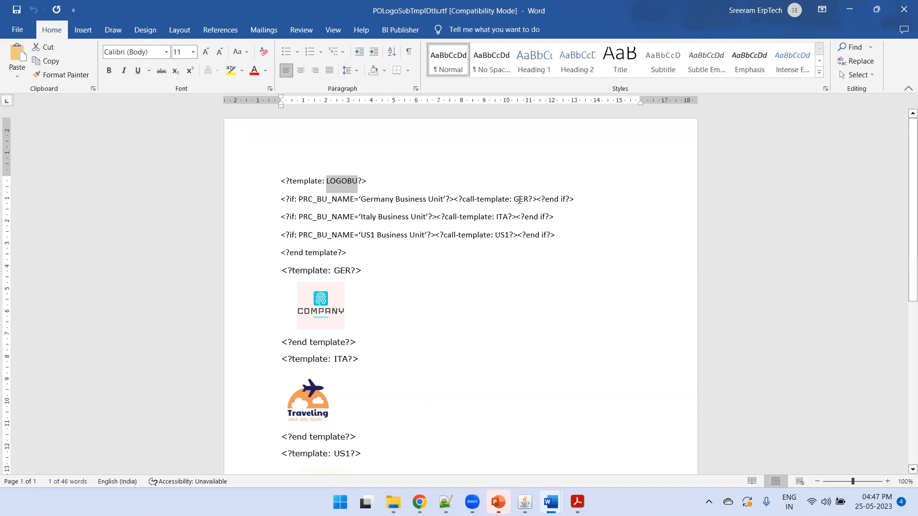
- Review the GER, ITA and US1 logo templates and the MyAddress template in the sub-template document
left_click(330, 290)
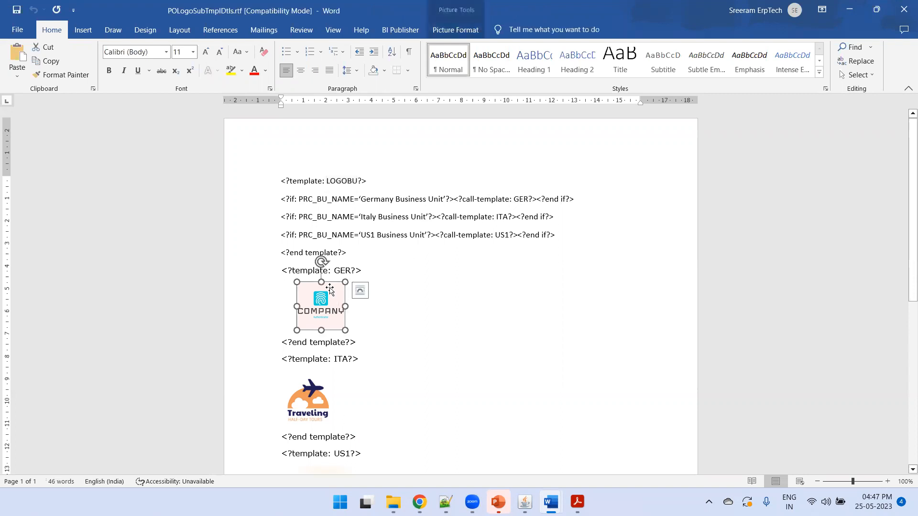
left_click(308, 394)
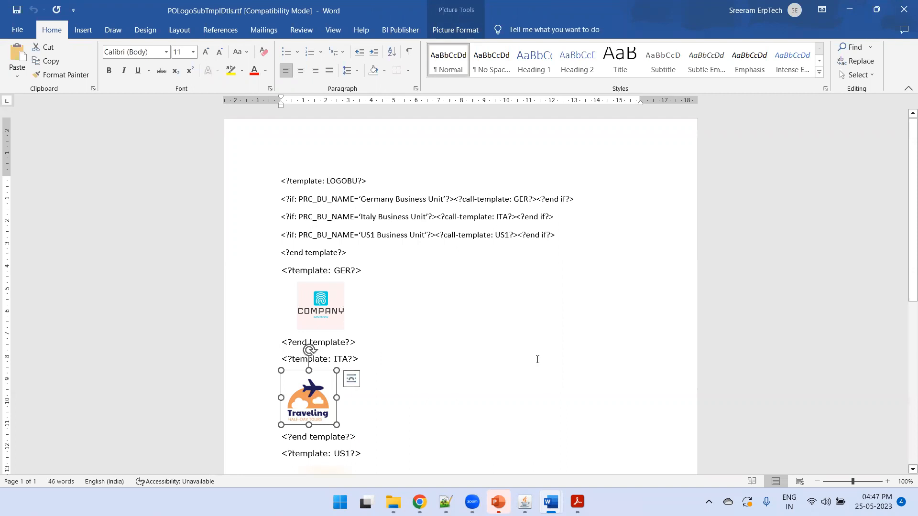
left_click_drag(904, 218, 905, 364)
left_click_drag(379, 370, 254, 305)
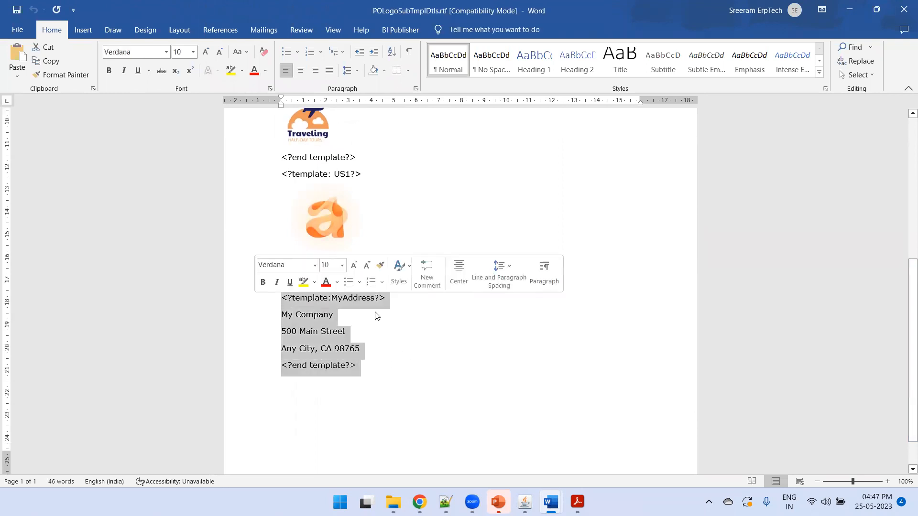
left_click(395, 339)
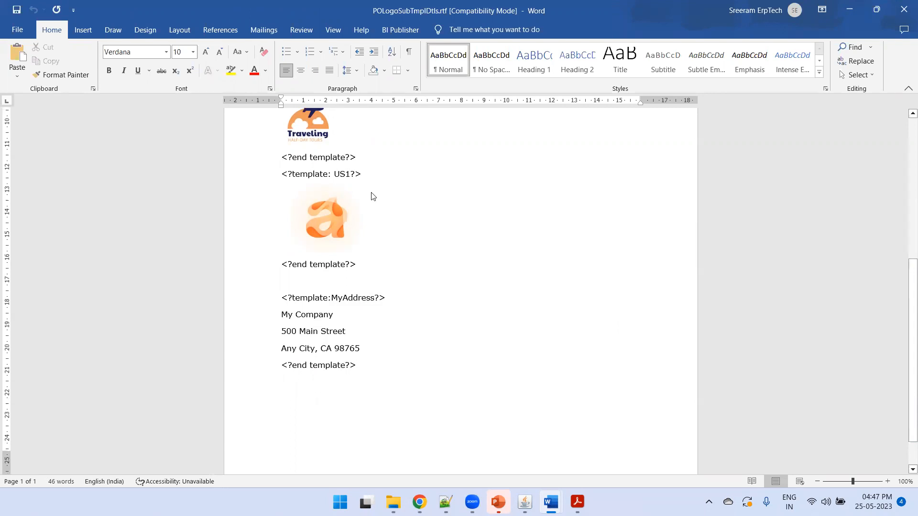
- Clear the header placeholder in PODetailsBUWiseTMPL.rtf and insert a table with two columns and one row
key("alt+Tab")
key("Delete")
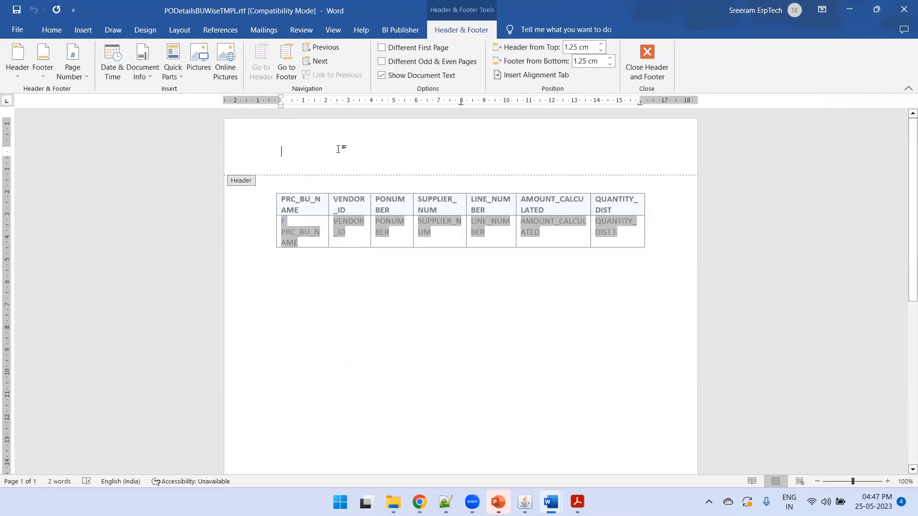
left_click(80, 30)
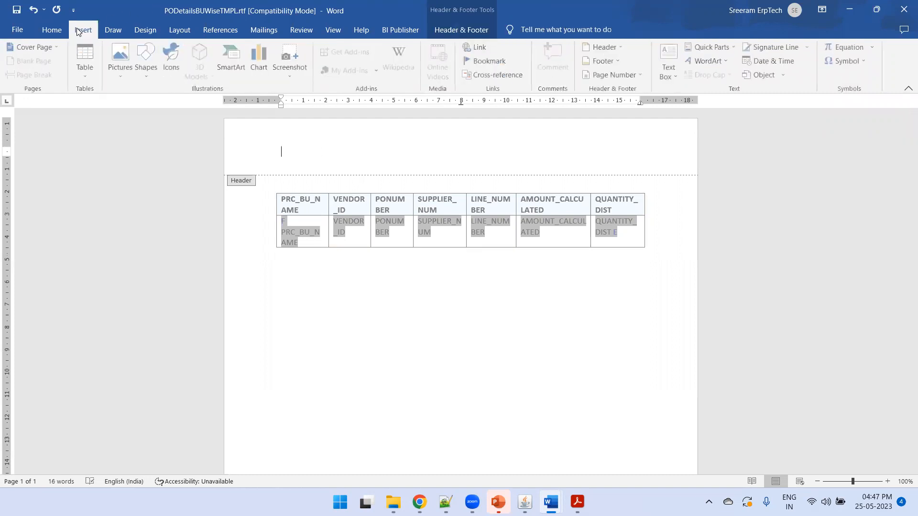
left_click(79, 77)
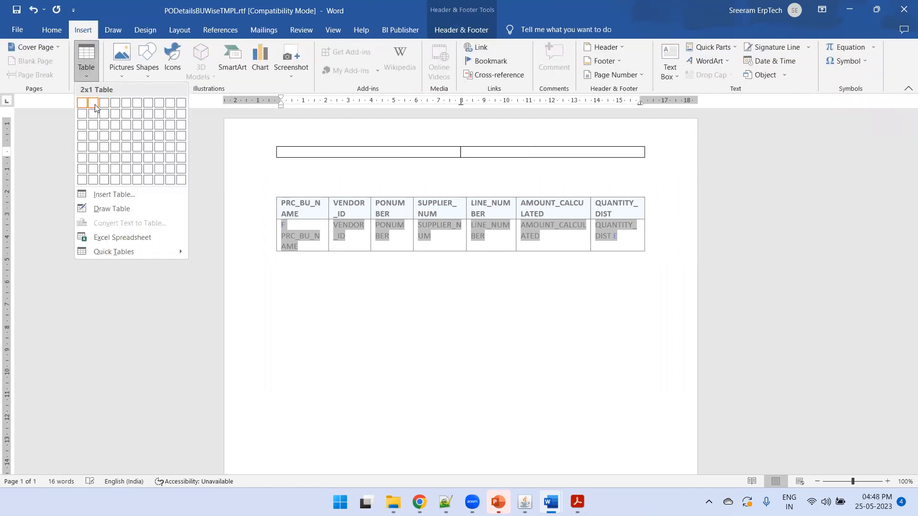
left_click(95, 104)
- Copy the Local import statement for POLogoSubTmplDtls.rtf from SubTemplateNotes.txt into the header table's first cell
left_click(446, 502)
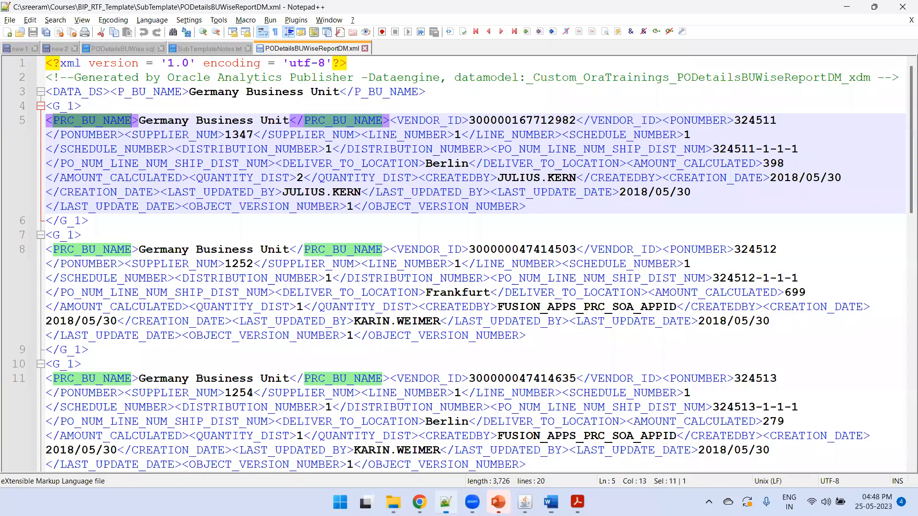
left_click(185, 48)
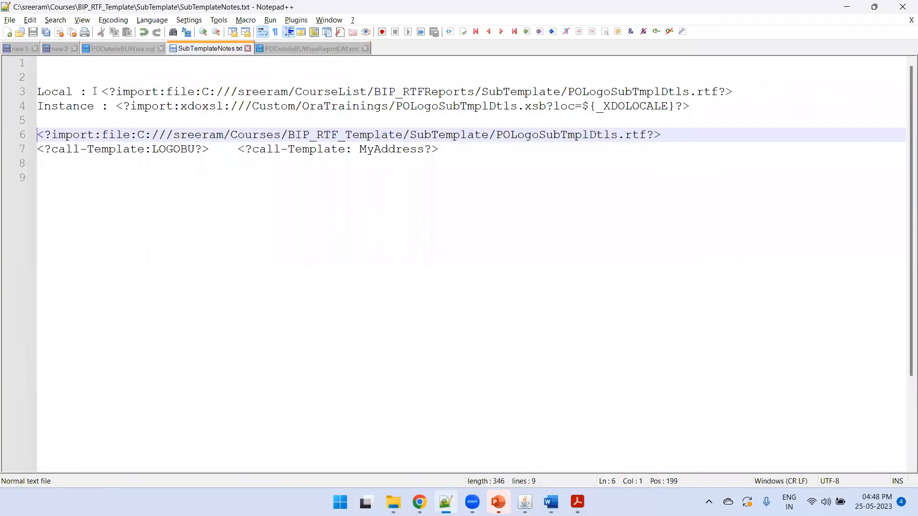
left_click_drag(98, 91, 784, 99)
key("ctrl+c")
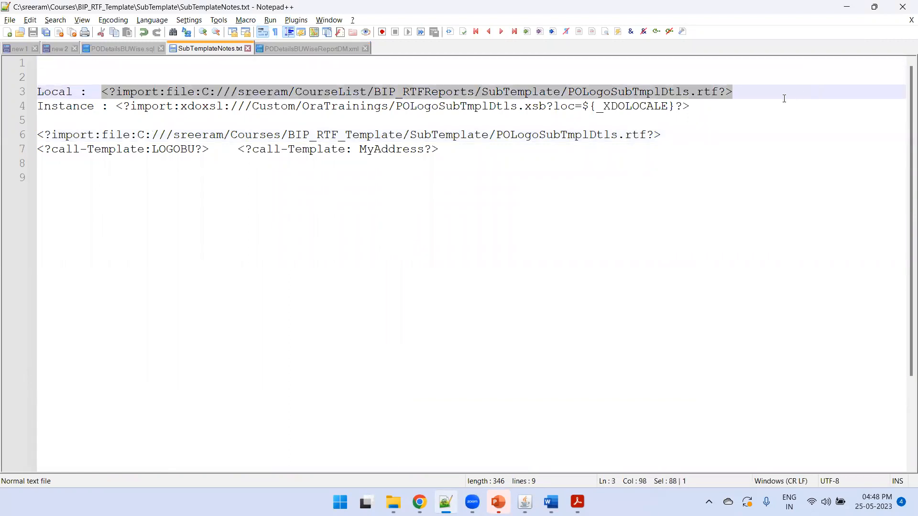
key("alt+Tab")
key("ctrl+v")
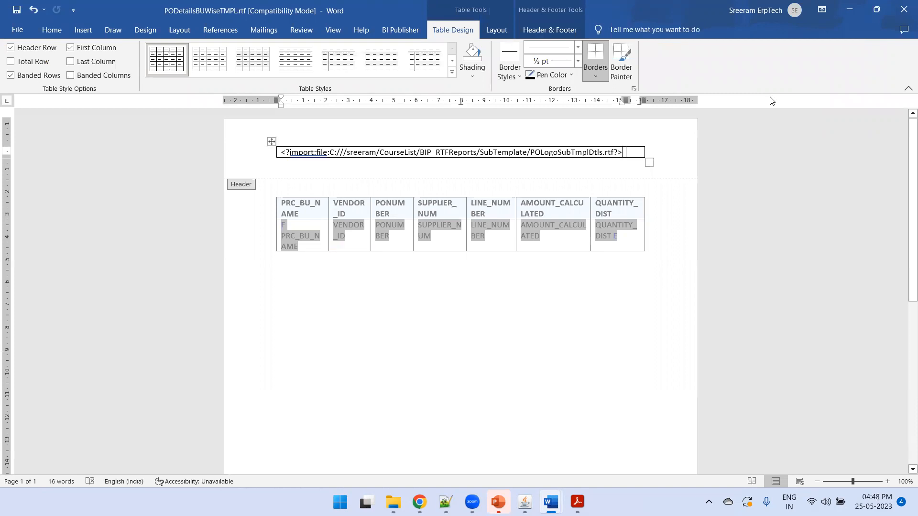
- Copy <?call-Template:LOGOBU?> from the notes onto a new line below the import statement in the header
key("alt+Tab")
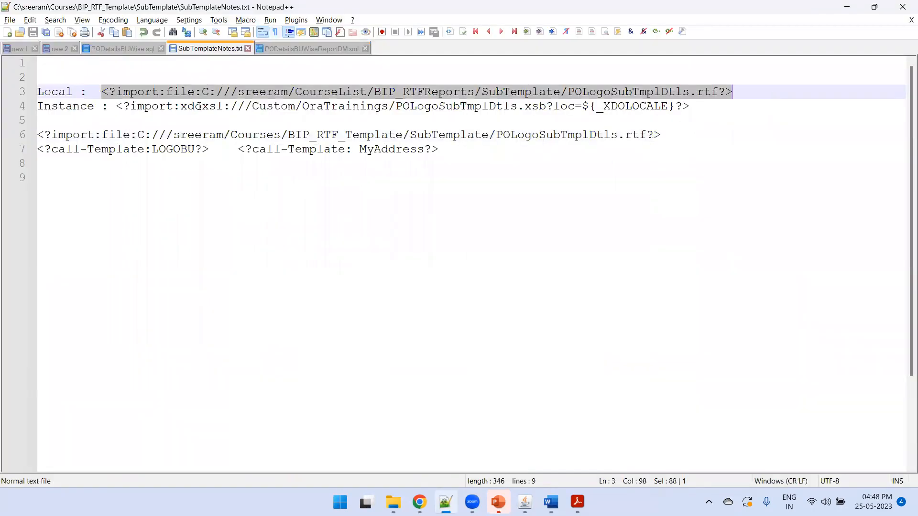
left_click_drag(211, 150, 38, 150)
key("ctrl+c")
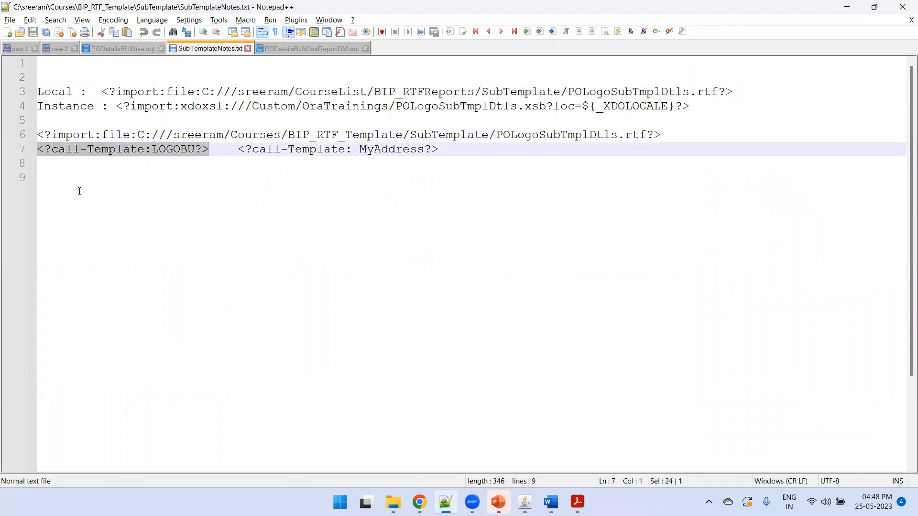
key("alt+Tab")
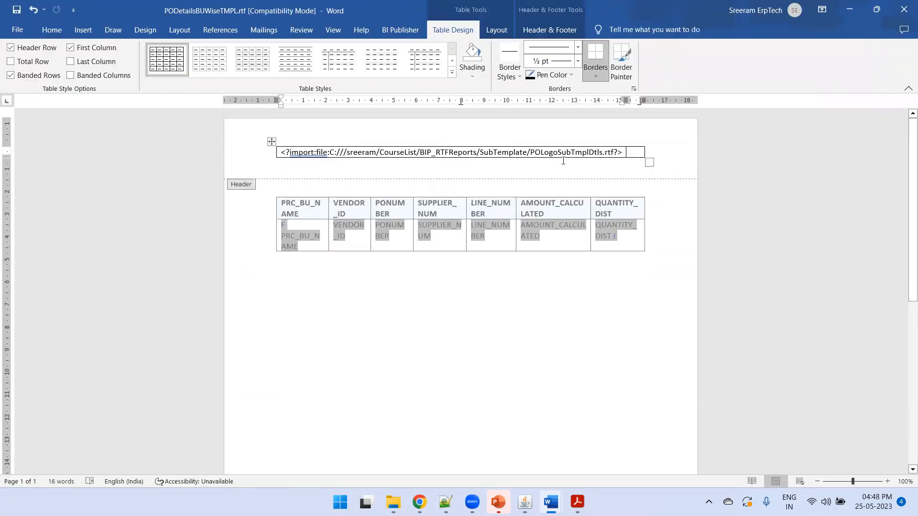
key("Return")
key("ctrl+v")
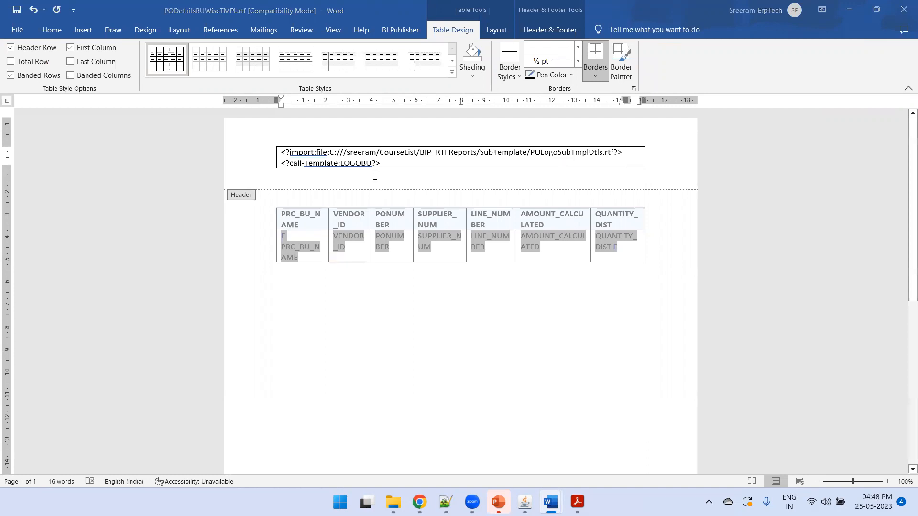
- Copy <?call-Template: MyAddress?> from the notes into the header table's second cell and widen that column to fit it on one line
key("alt+Tab")
left_click_drag(236, 148, 461, 145)
key("ctrl+c")
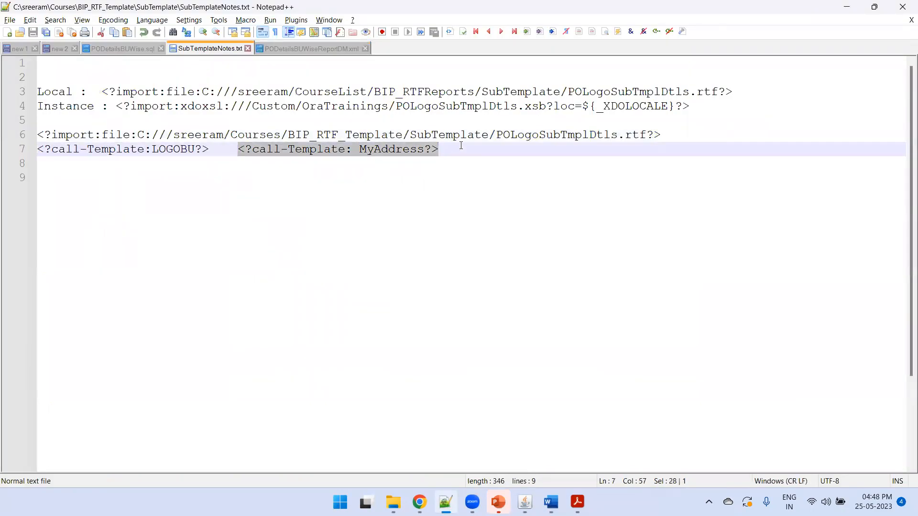
key("alt+Tab")
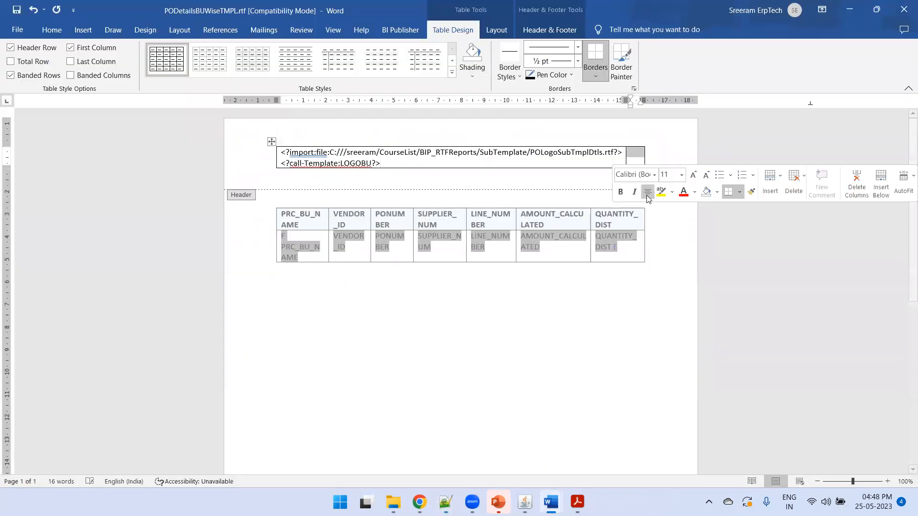
left_click(636, 159)
key("ctrl+v")
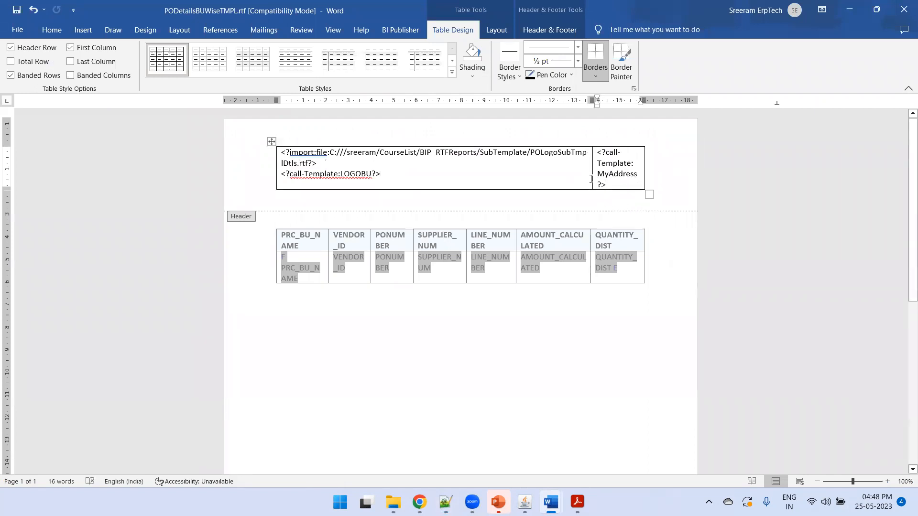
left_click_drag(592, 180, 523, 179)
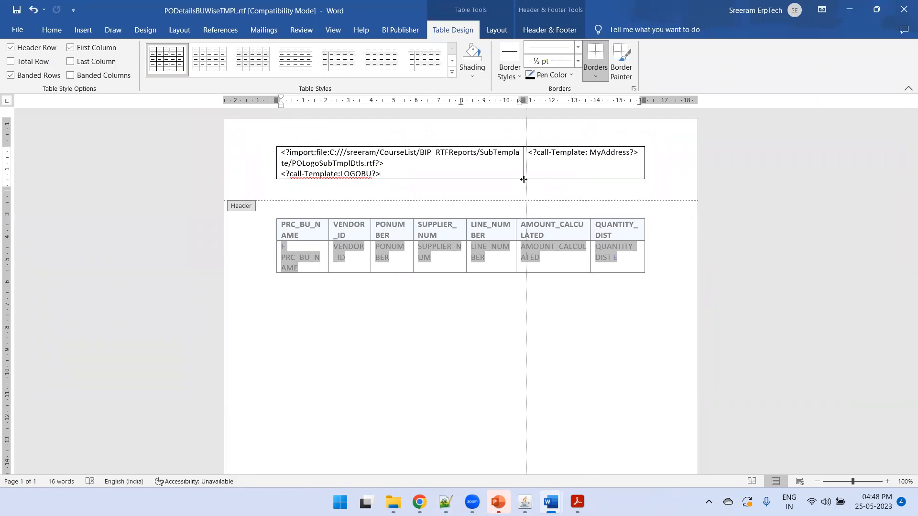
- Set the page orientation to landscape, widen the header table's second column and return to the document body
left_click(171, 31)
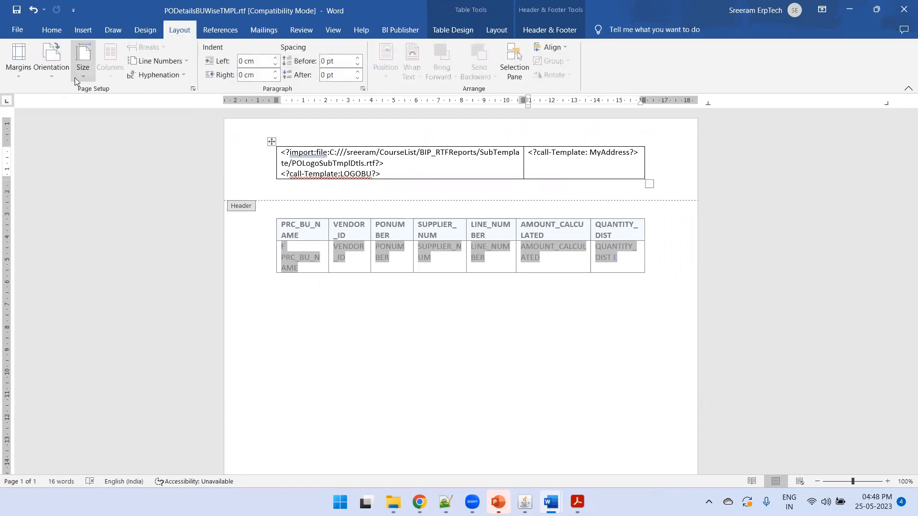
left_click(61, 77)
left_click(72, 122)
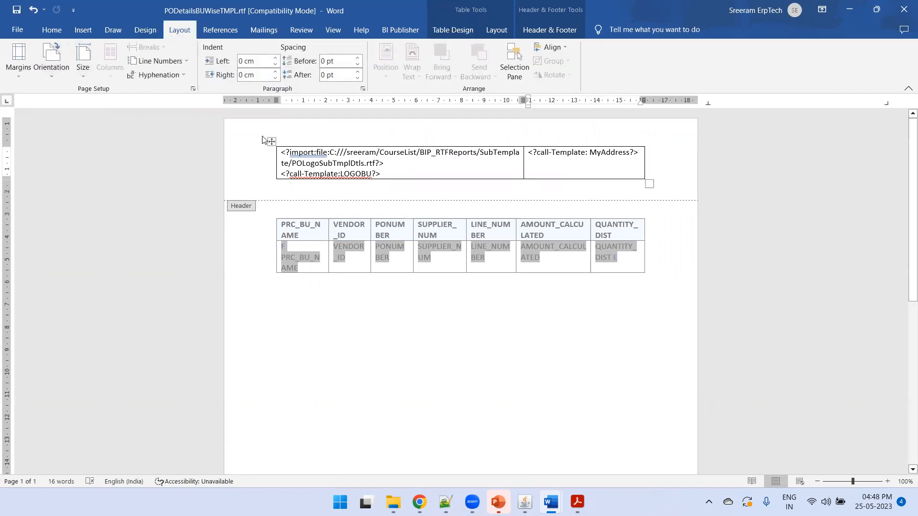
left_click_drag(549, 185, 704, 157)
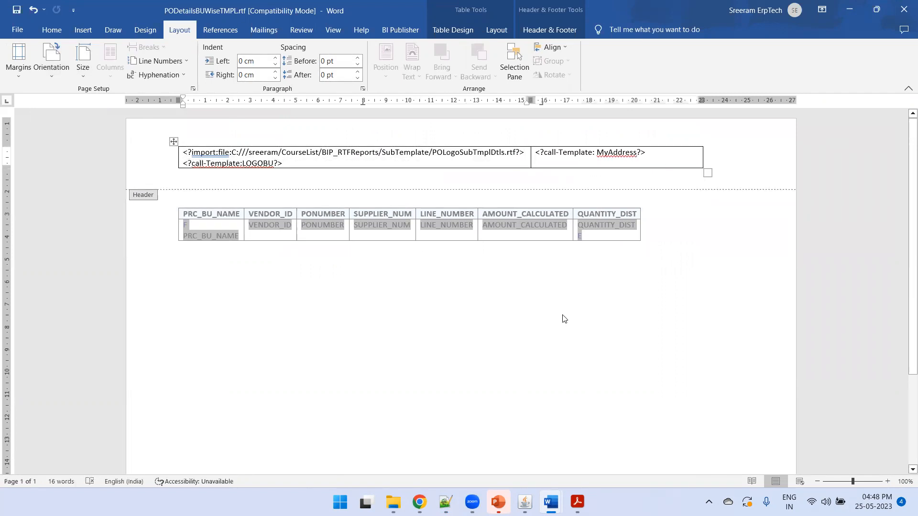
double_click(564, 251)
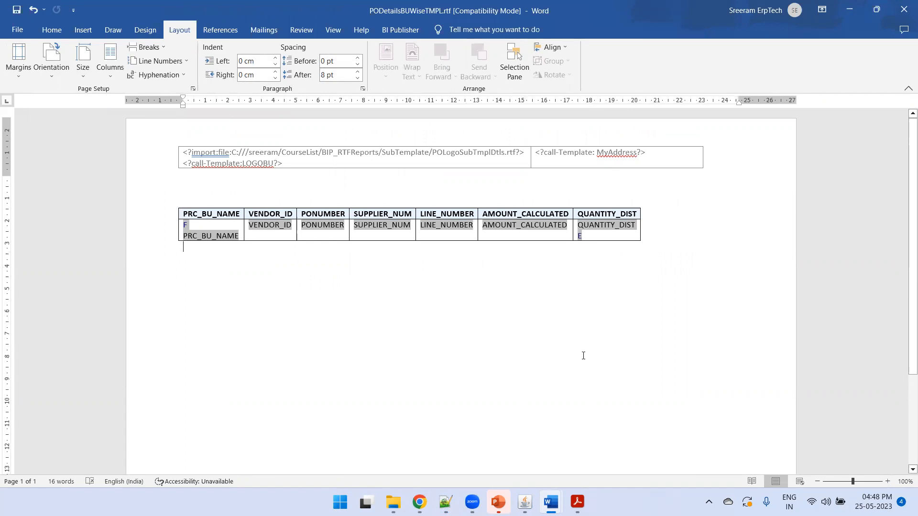
- Locate tmplviewer.jar in the TemplateViewer folder and check the xdk-secure-io-mode setting in BI Publisher Template Viewer
left_click(525, 502)
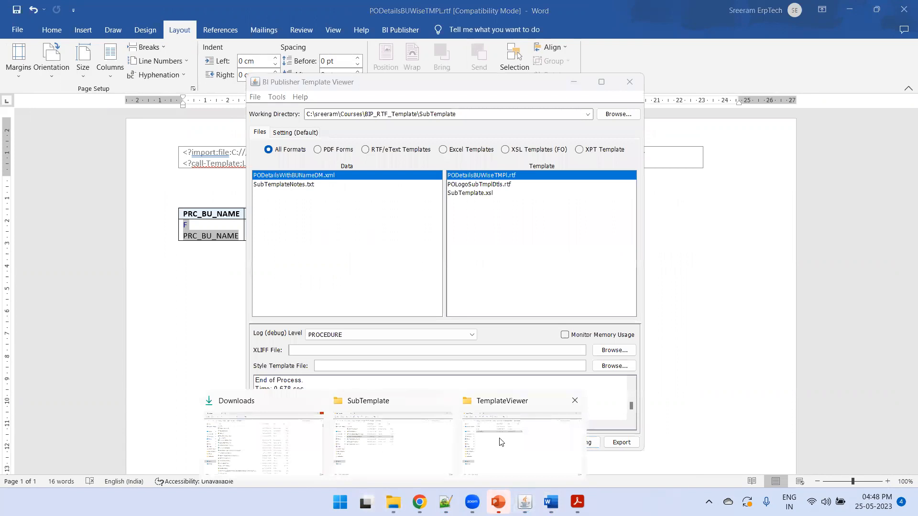
left_click(500, 441)
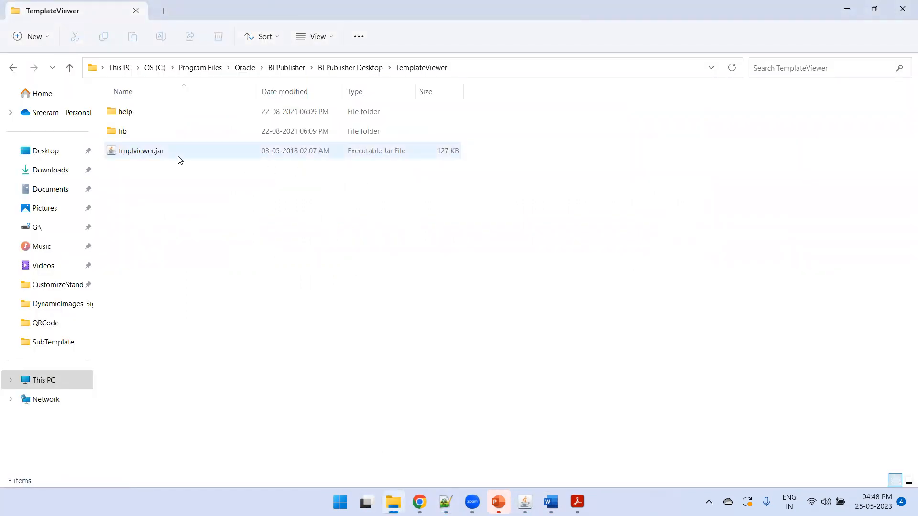
left_click(524, 501)
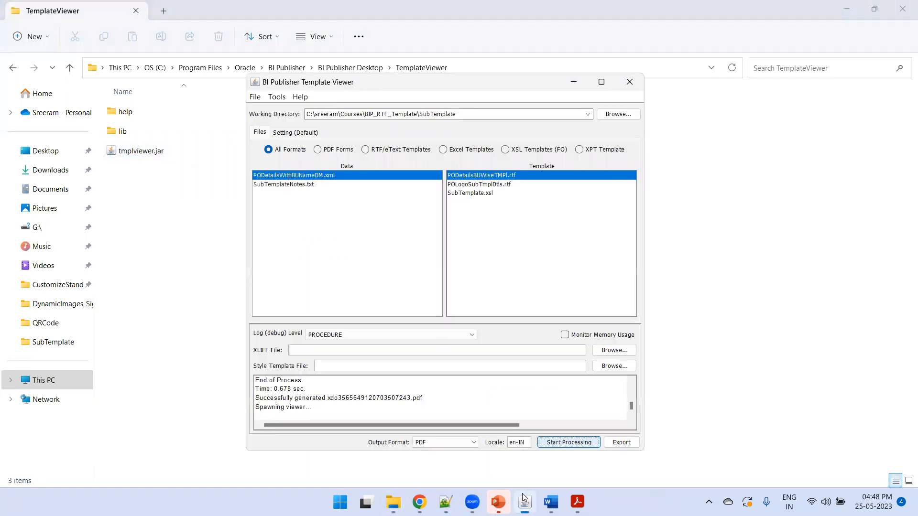
left_click(284, 135)
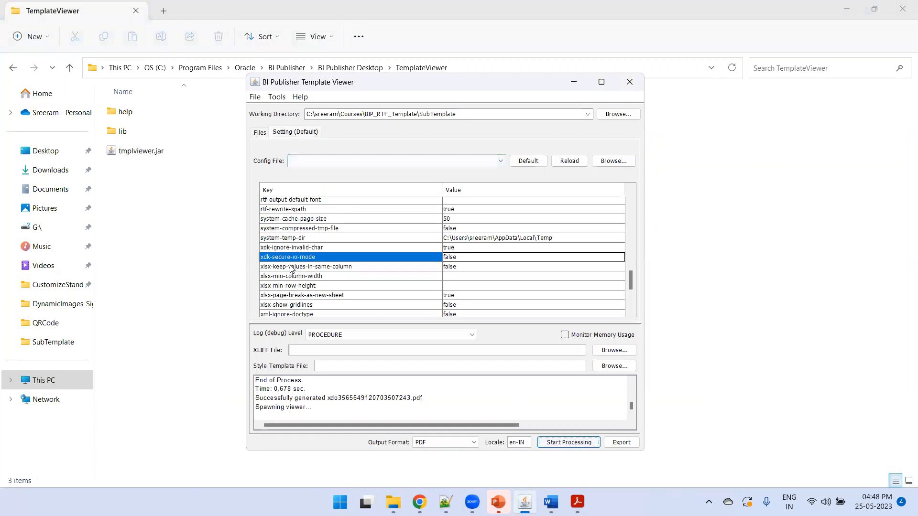
double_click(472, 259)
left_click(260, 133)
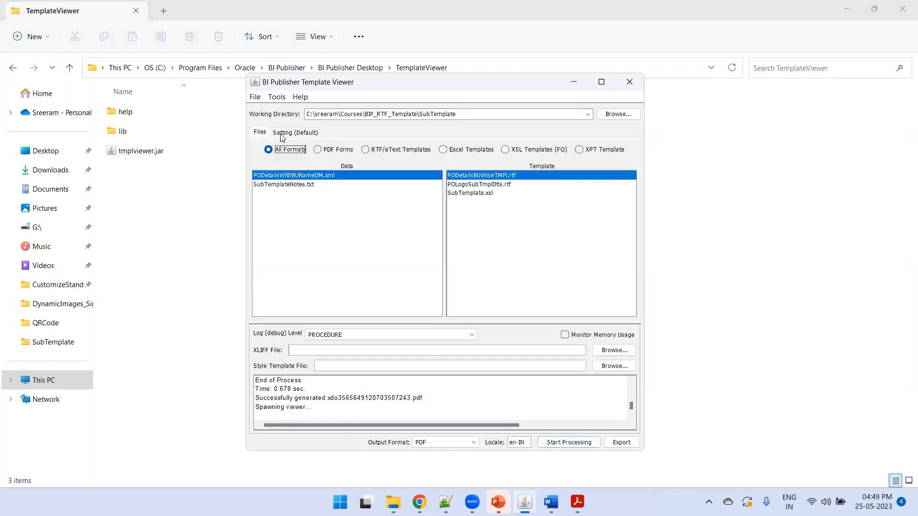
- Confirm the SubTemplate folder's path in File Explorer and reload that folder as the Template Viewer's working directory
left_click(523, 117)
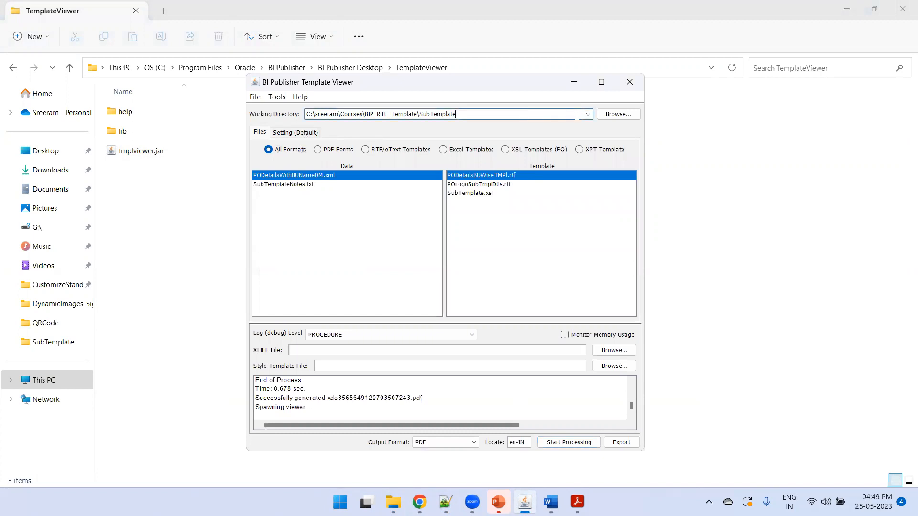
mouse_move(392, 502)
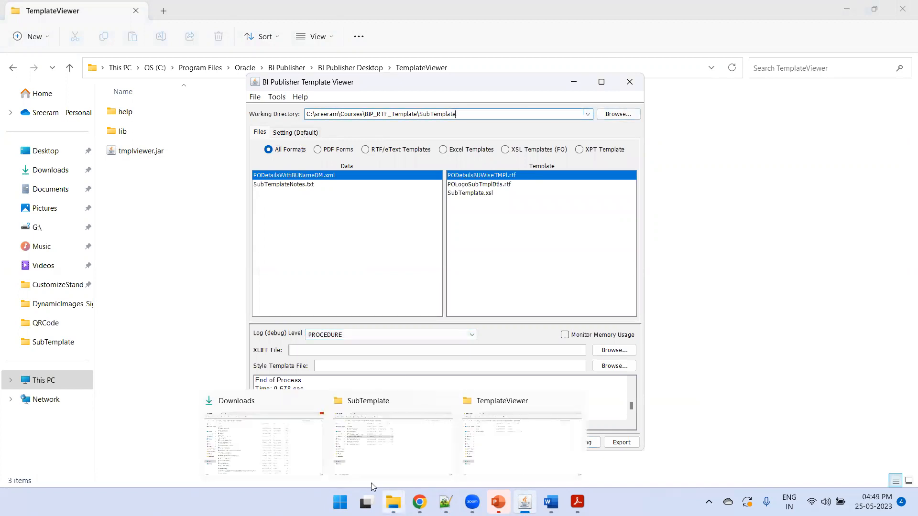
left_click(363, 459)
key("alt+d")
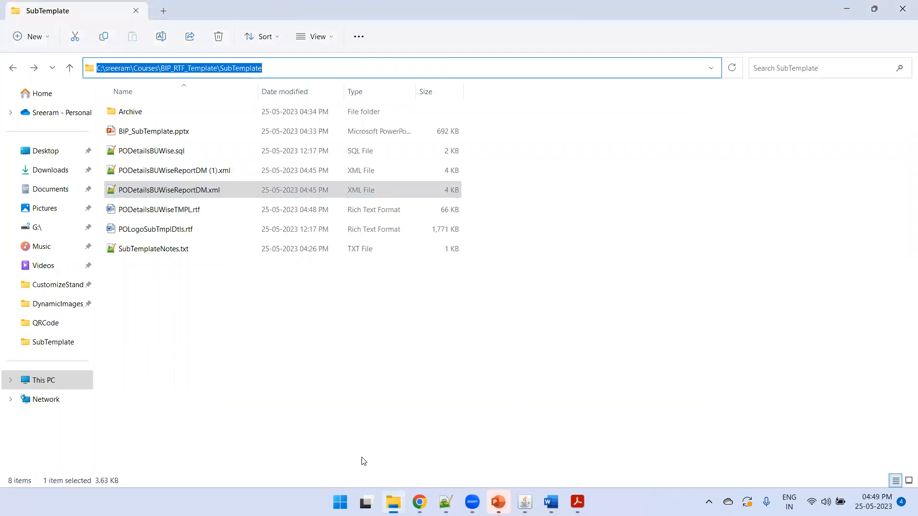
key("alt+Tab")
left_click(617, 113)
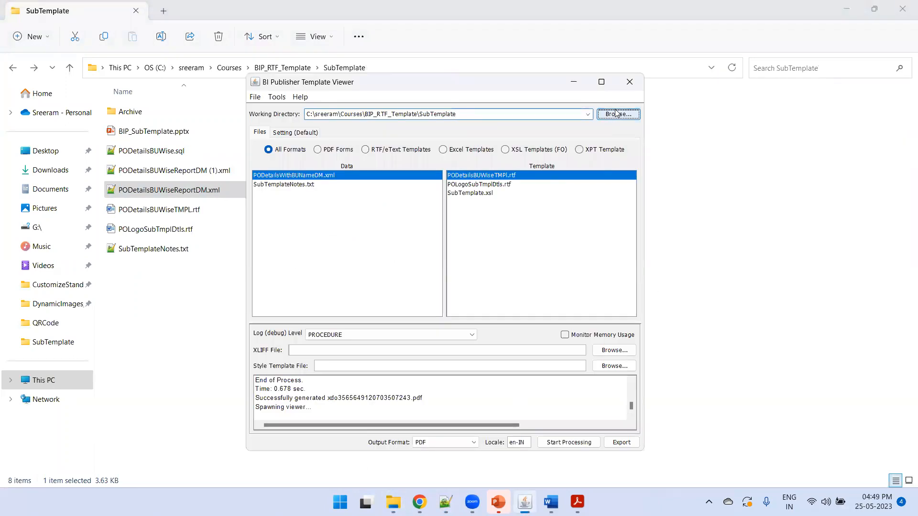
key("Return")
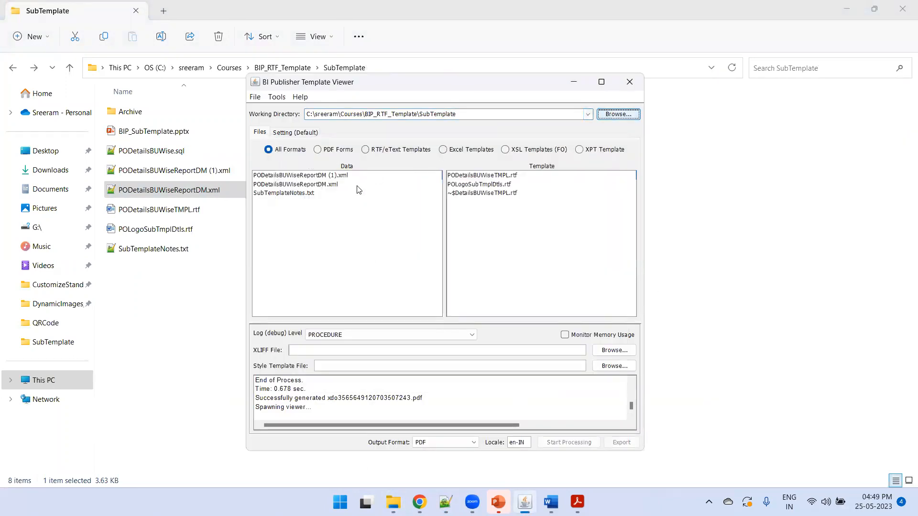
- Choose PODetailsBUWiseReportDM.xml as data and PODetailsBUWiseTMPL.rtf as template, and try to process them to PDF
left_click(319, 185)
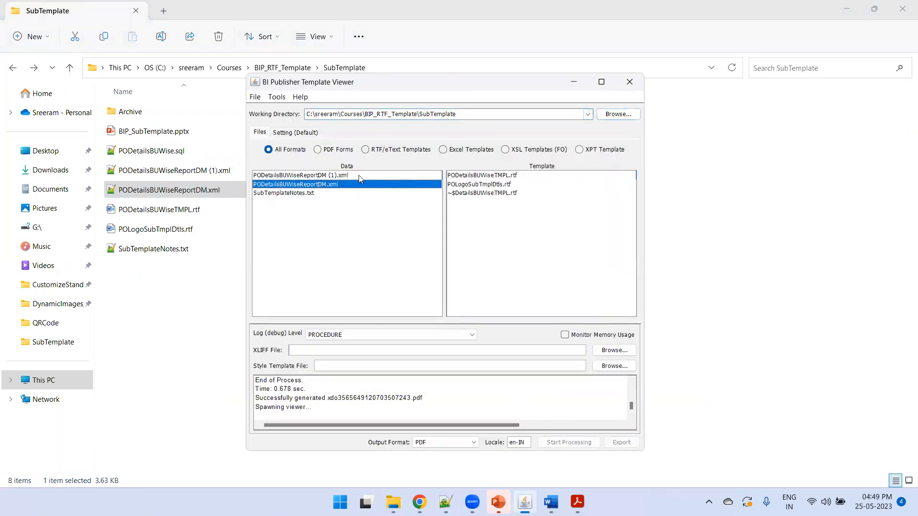
left_click(496, 176)
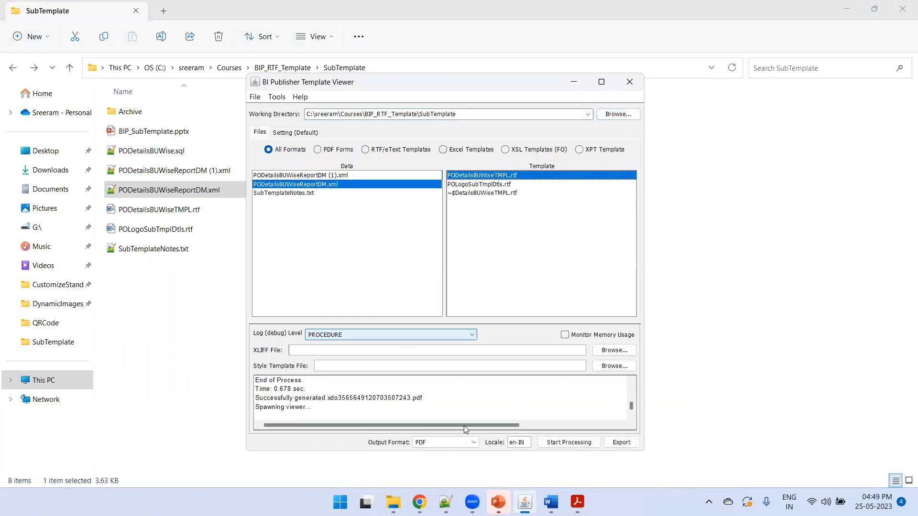
left_click(569, 442)
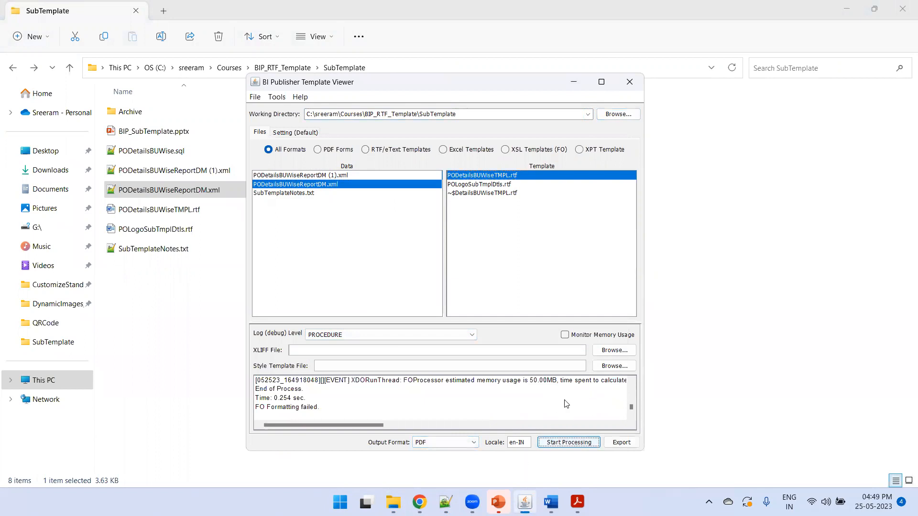
left_click(465, 402)
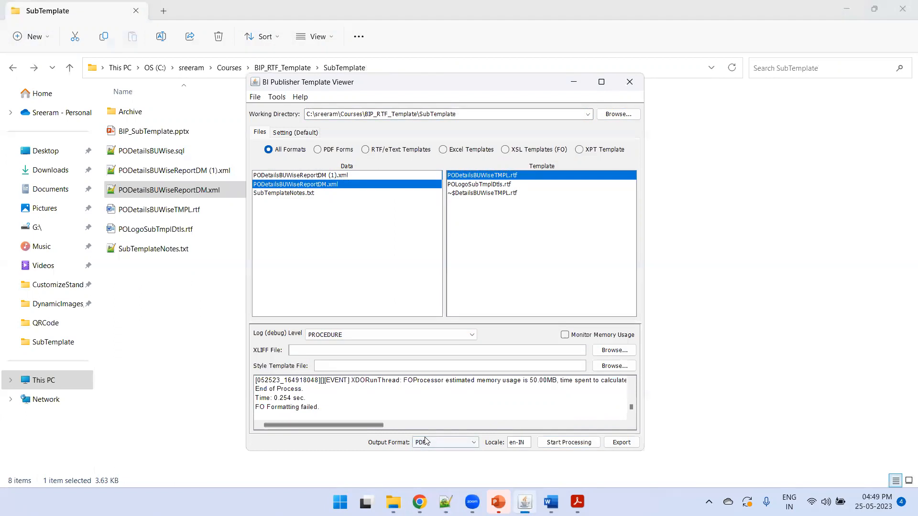
- Copy the import statement from the Word template's header onto a separate line below the Instance entry in SubTemplateNotes.txt and save the notes
left_click(551, 502)
left_click(528, 424)
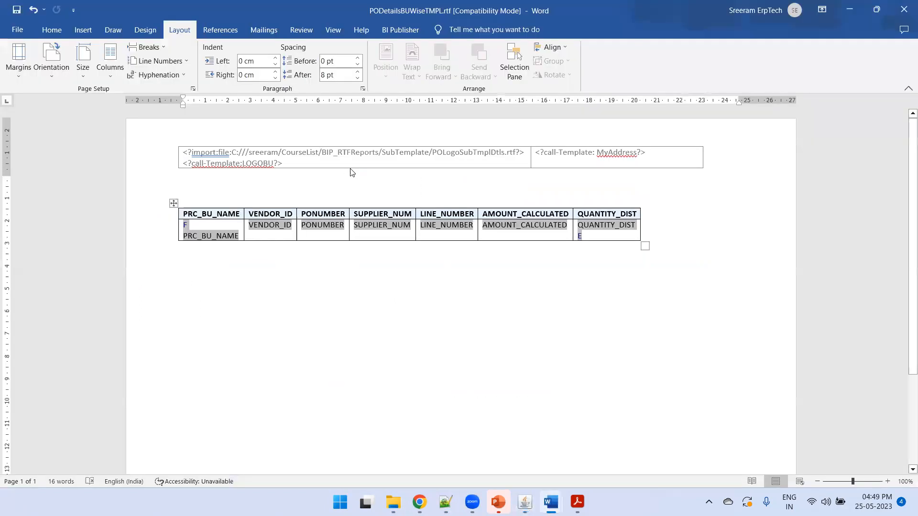
double_click(433, 168)
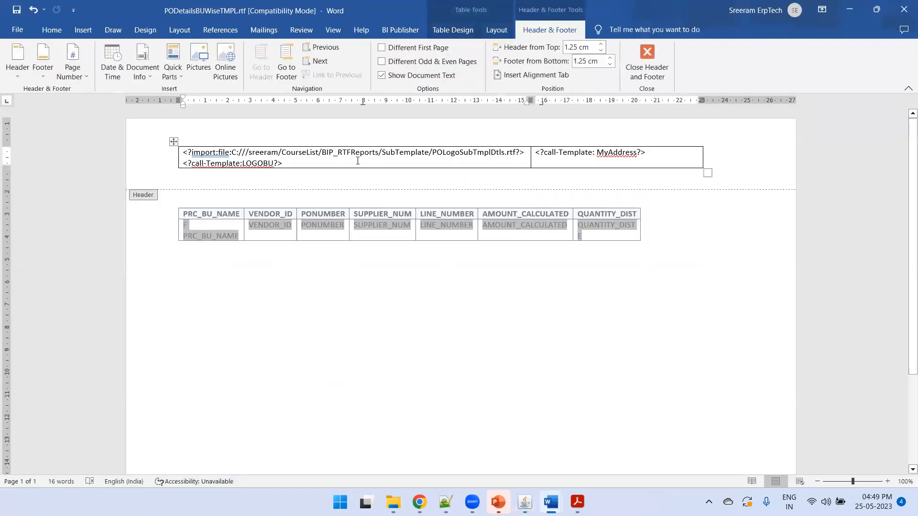
left_click_drag(527, 152, 184, 153)
key("ctrl+c")
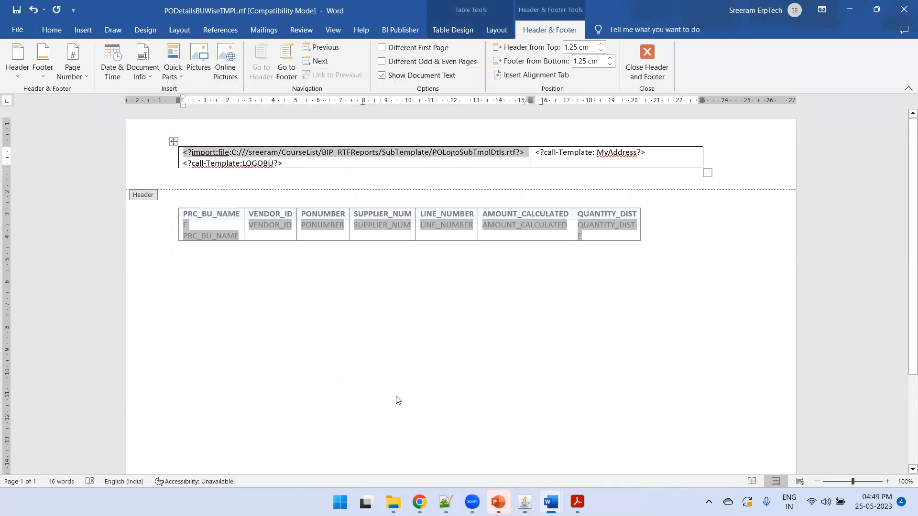
left_click(445, 501)
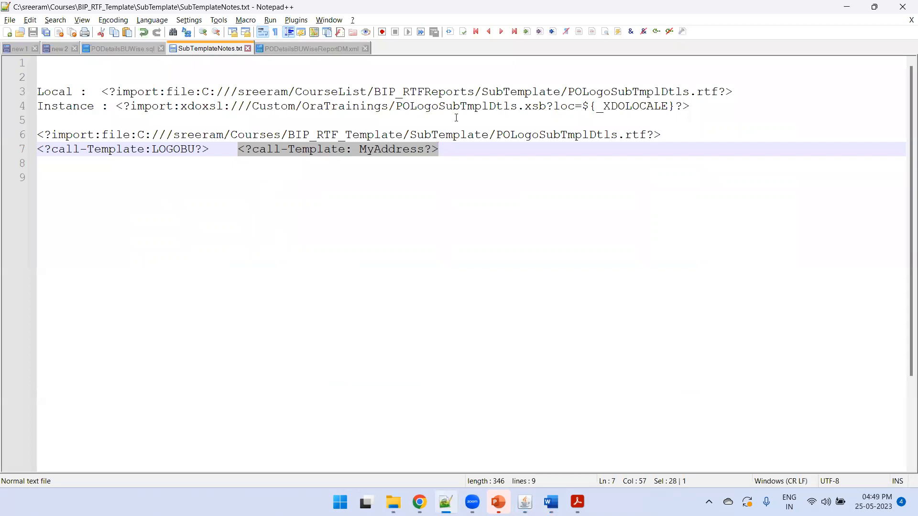
left_click(712, 114)
key("Return")
key("ctrl+v")
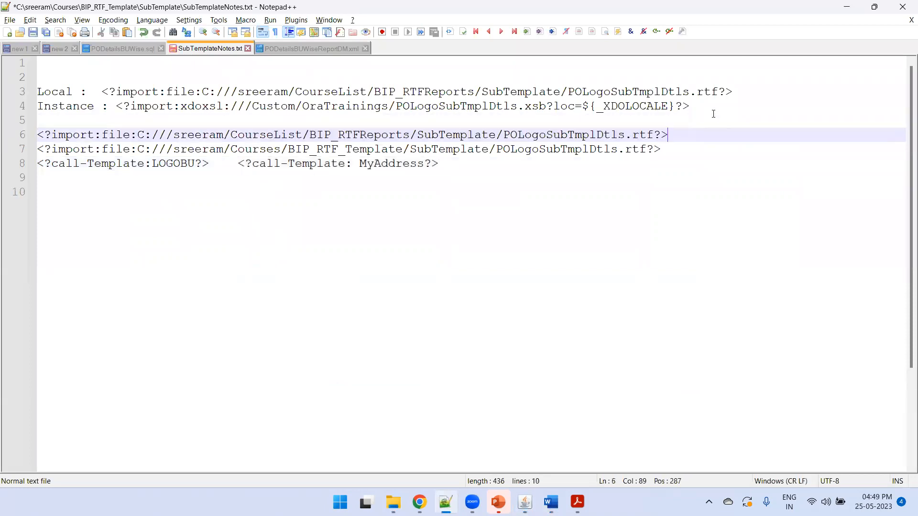
key("Return")
key("Return")
key("ctrl+s")
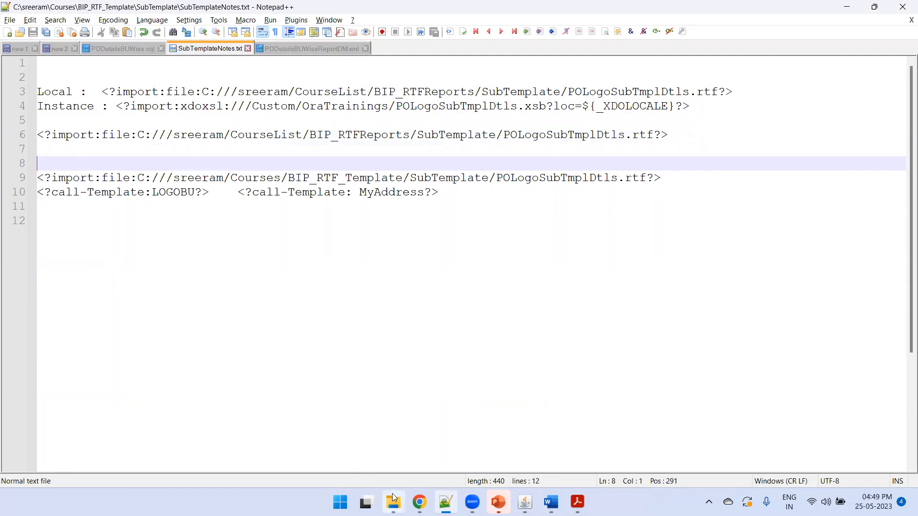
- Copy the SubTemplate folder's path from File Explorer into SubTemplateNotes.txt below the copied import statement
mouse_move(393, 499)
left_click(371, 463)
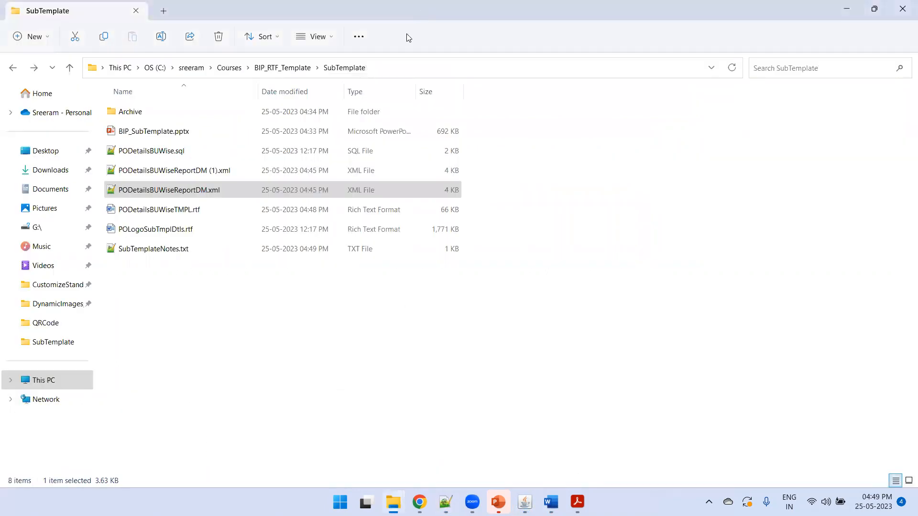
left_click(399, 69)
key("ctrl+c")
key("alt+Tab")
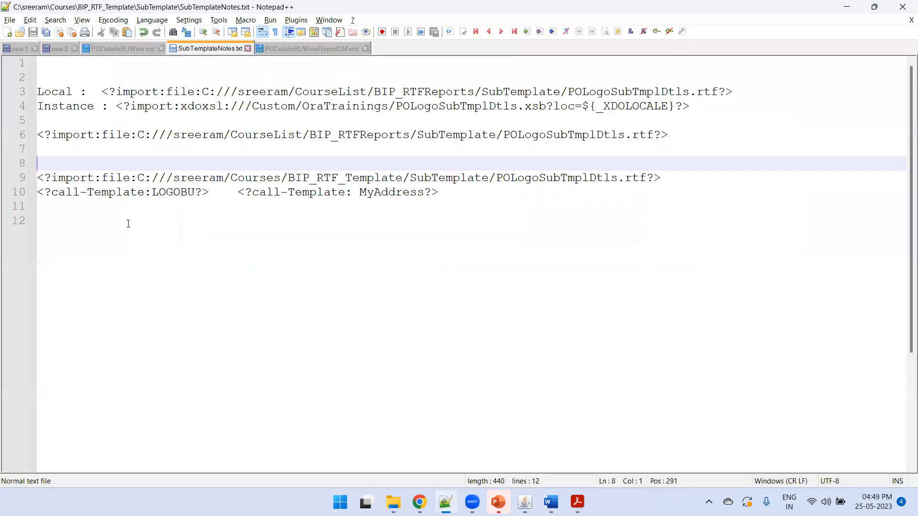
key("ctrl+v")
key("Return")
key("Return")
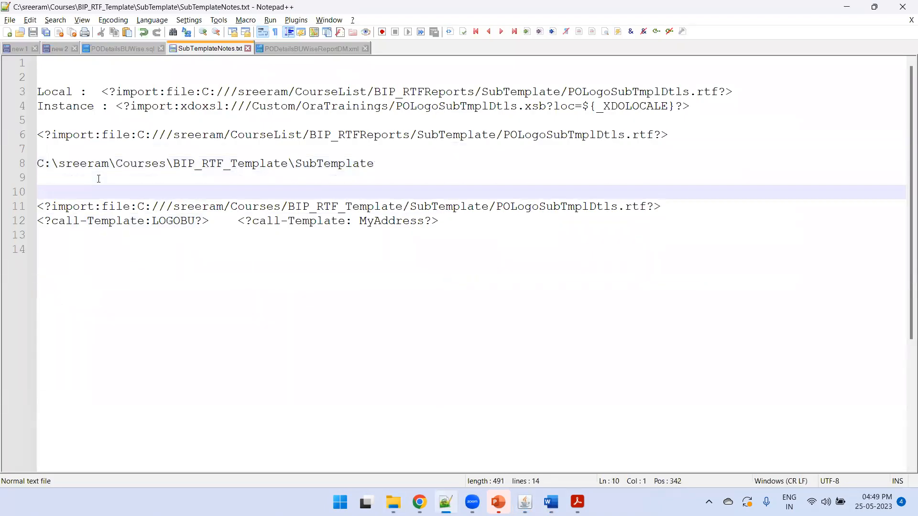
- Replace CourseList with Courses and BIP_RTFReports with BIP_RTF_Template in the copied import statement, and save the notes
double_click(143, 162)
key("ctrl+c")
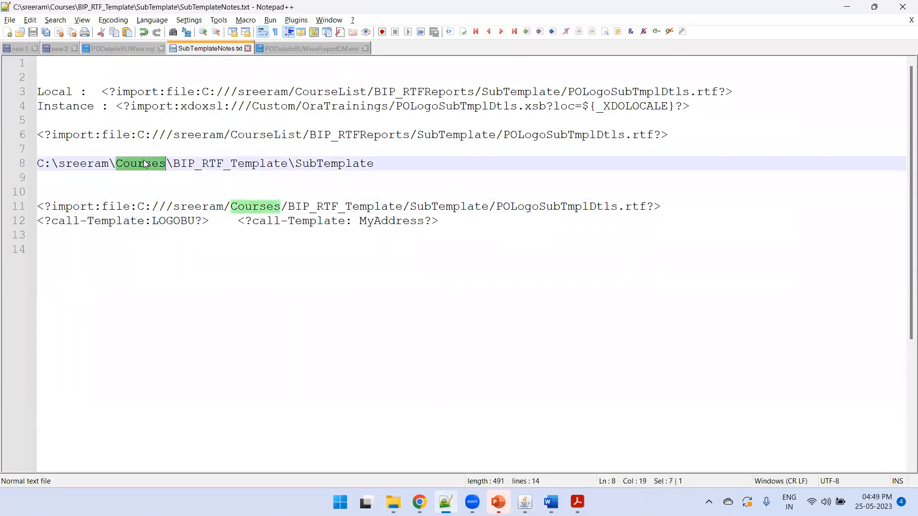
double_click(253, 134)
key("ctrl+v")
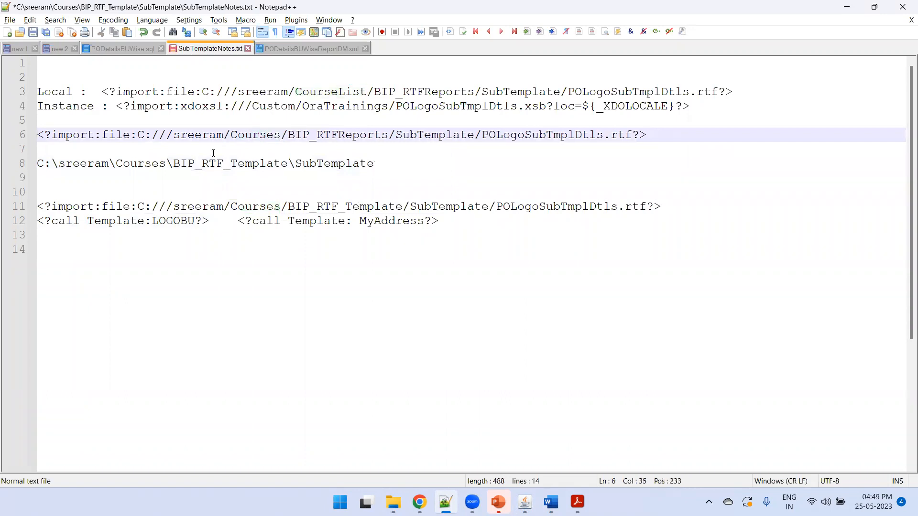
double_click(191, 164)
key("ctrl+c")
double_click(326, 135)
key("ctrl+v")
key("ctrl+s")
- Delete the pasted folder path line from SubTemplateNotes.txt and save the file
left_click_drag(402, 183, 21, 166)
key("Delete")
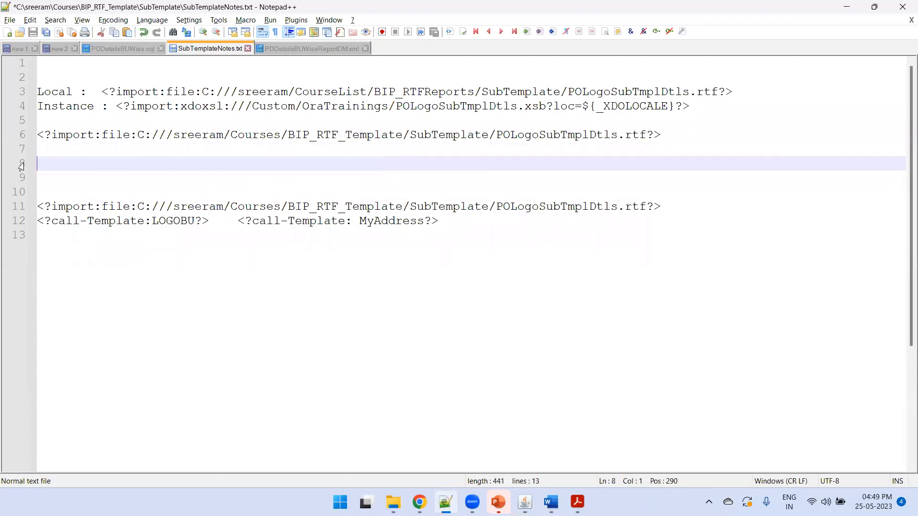
key("ctrl+s")
- Replace the import statement in the Word header table with the corrected one from the notes, using the Courses/BIP_RTF_Template/SubTemplate path
key("Up")
key("Up")
key("shift+Down")
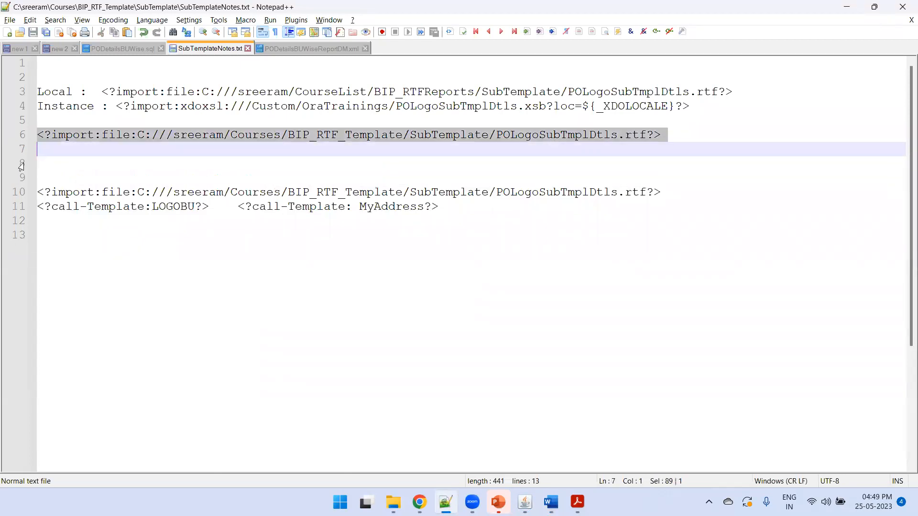
key("alt+Tab")
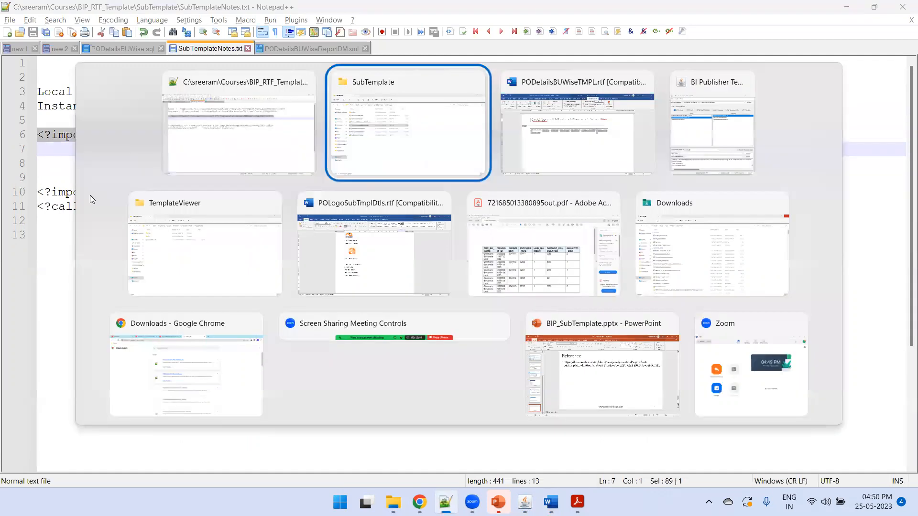
key("alt+Tab")
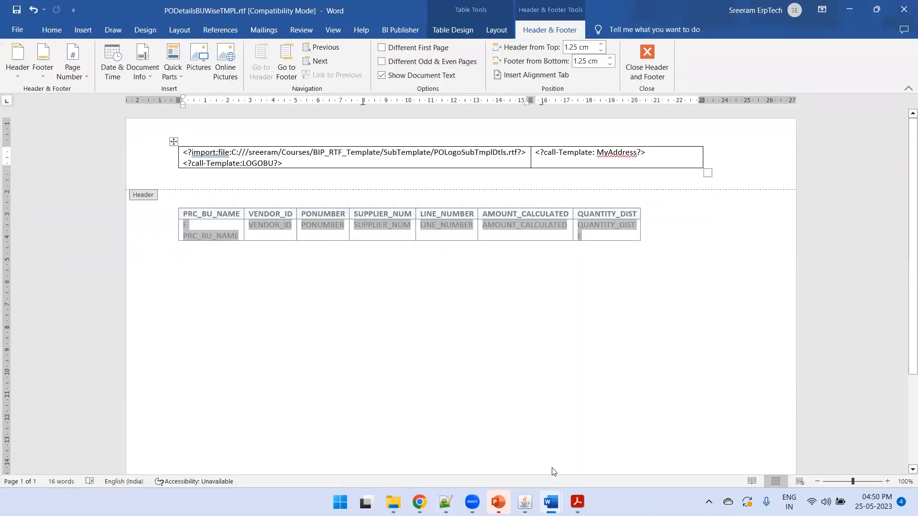
- Process PODetailsBUWiseTMPL.rtf with PODetailsBUWiseReportDM.xml in Template Viewer to generate the PDF preview
left_click(525, 502)
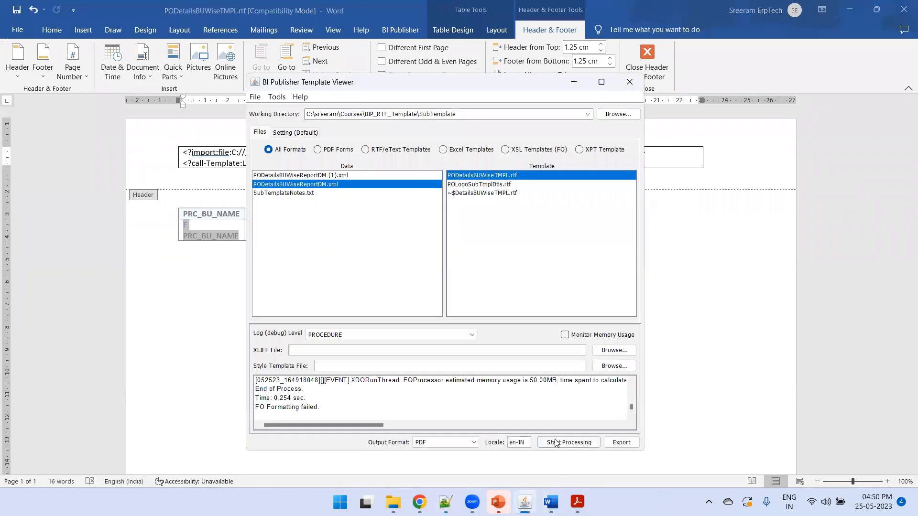
left_click_drag(398, 83, 291, 52)
left_click(457, 413)
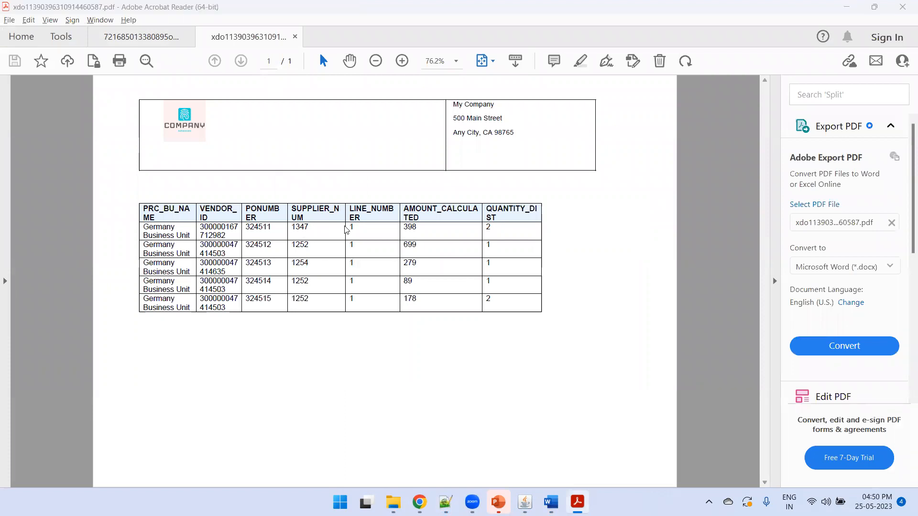
- Select PODetailsBUWiseReportDM (1).xml as the data file in Template Viewer and generate the PDF with the same template
key("alt+Tab")
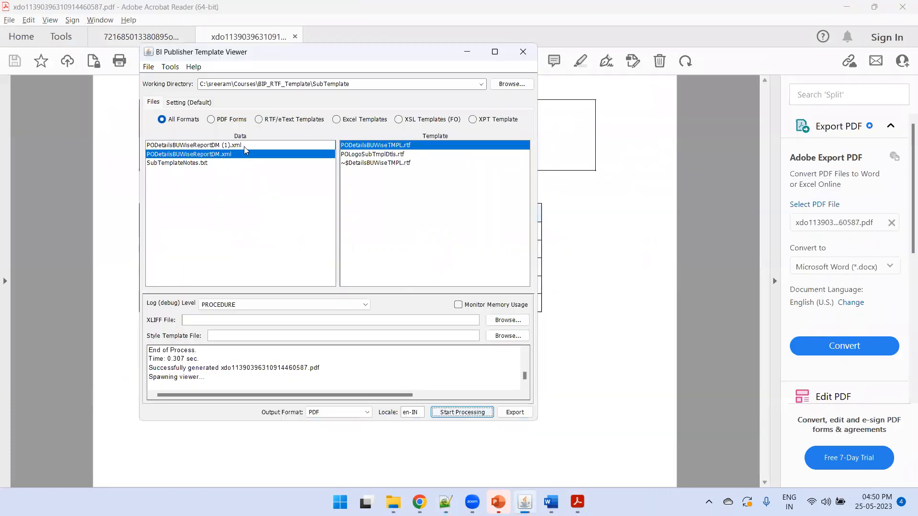
left_click(241, 146)
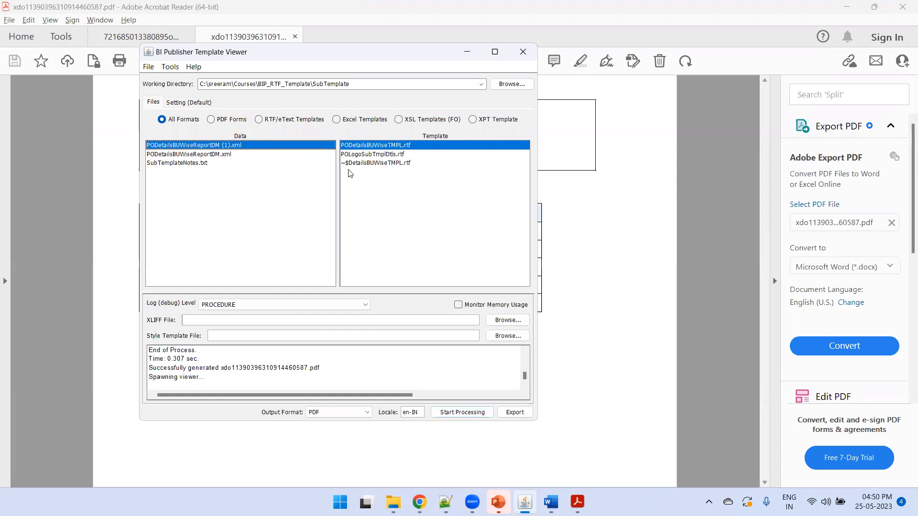
left_click(461, 413)
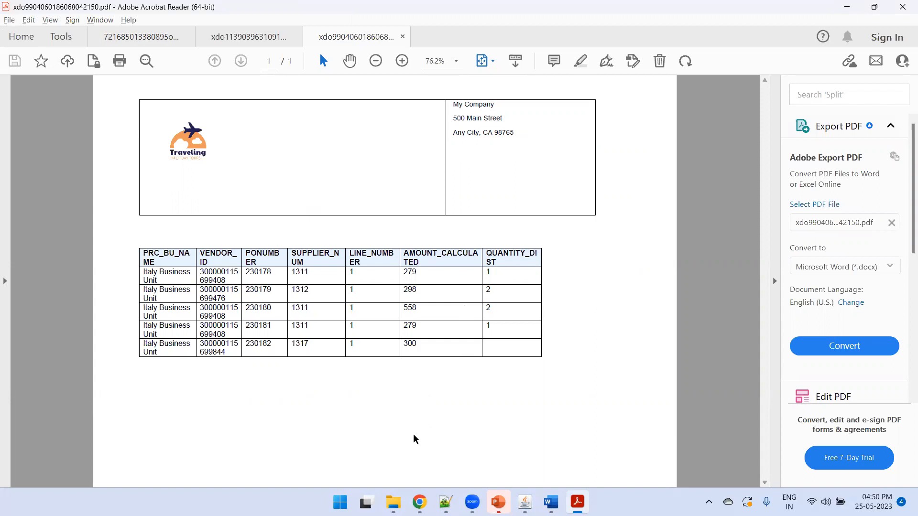
- Switch to Chrome, cancel the Save As dialog of the untitled data model, and save the PODetailsBUWiseReportDM data model
left_click(419, 502)
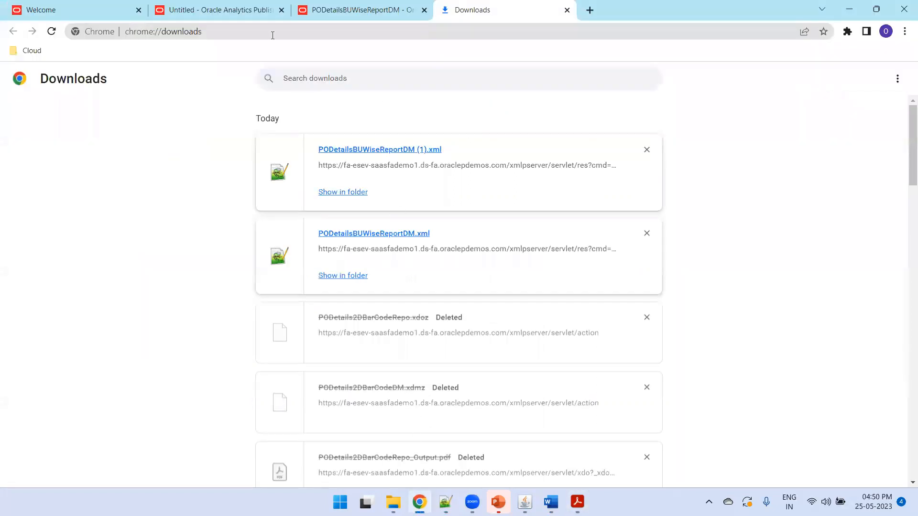
left_click(265, 10)
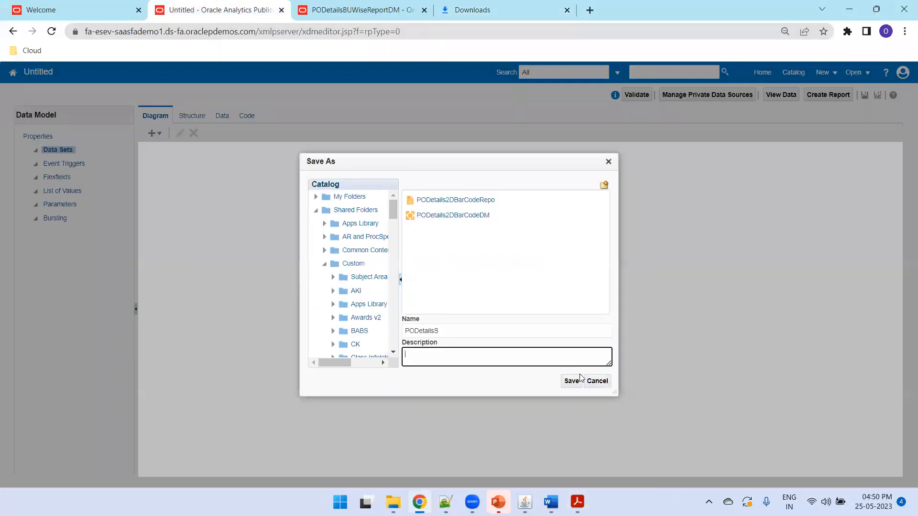
left_click(595, 381)
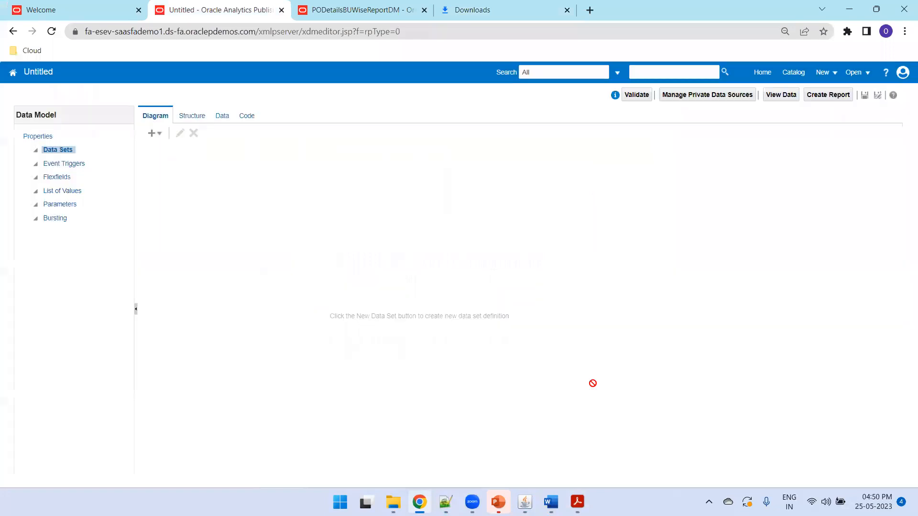
left_click(368, 9)
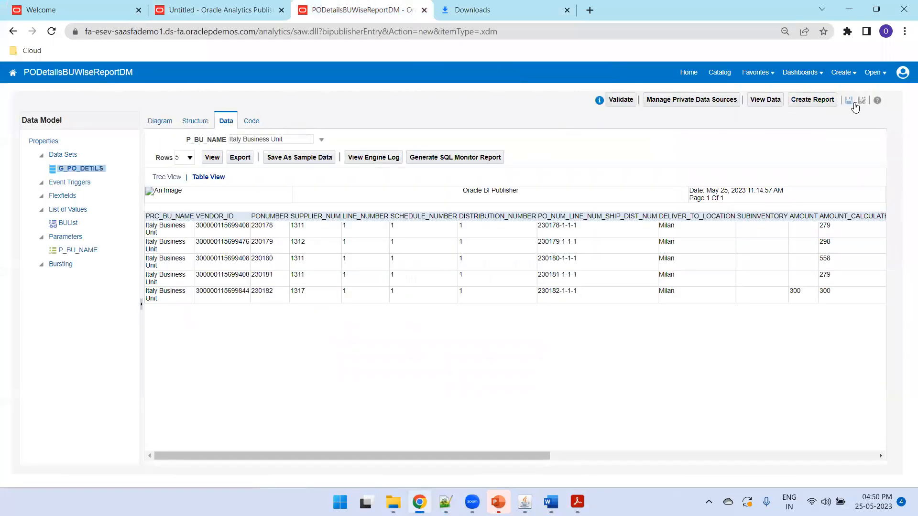
left_click(847, 100)
- Create a new published report and copy the SubTemplate folder path from File Explorer
left_click(841, 74)
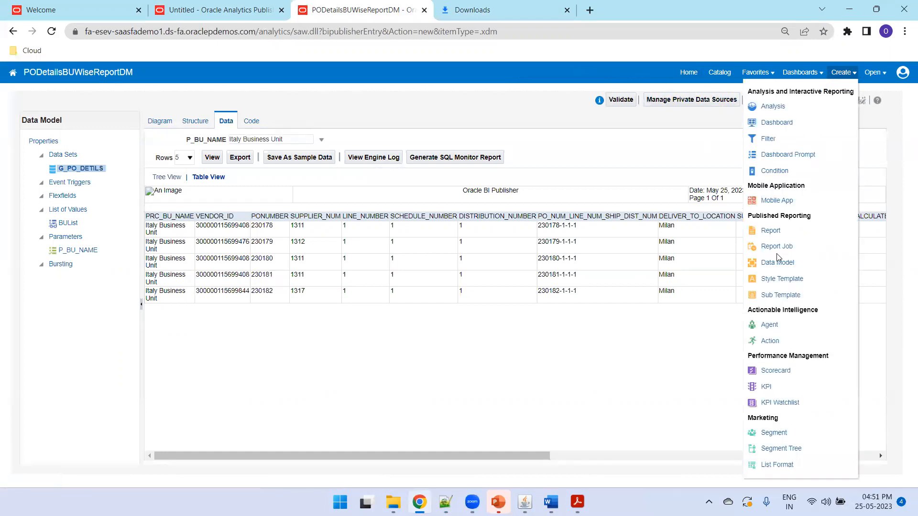
left_click(771, 231)
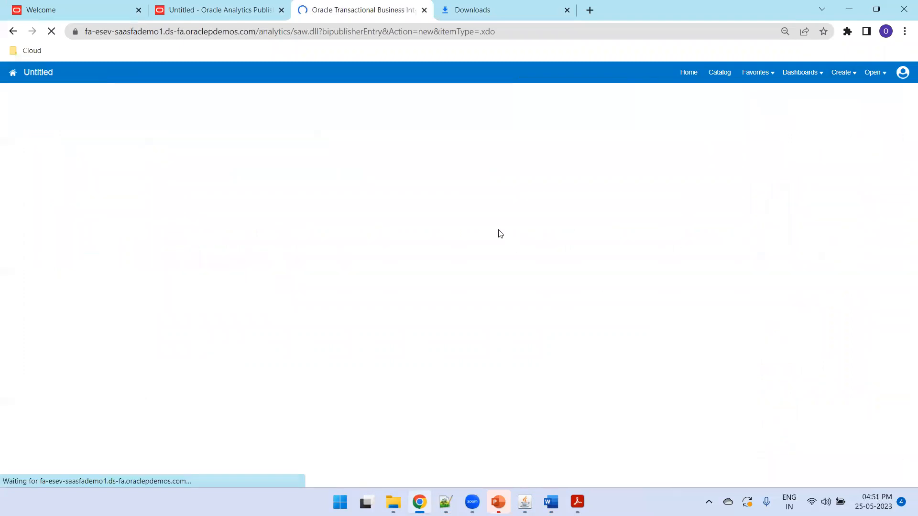
mouse_move(401, 492)
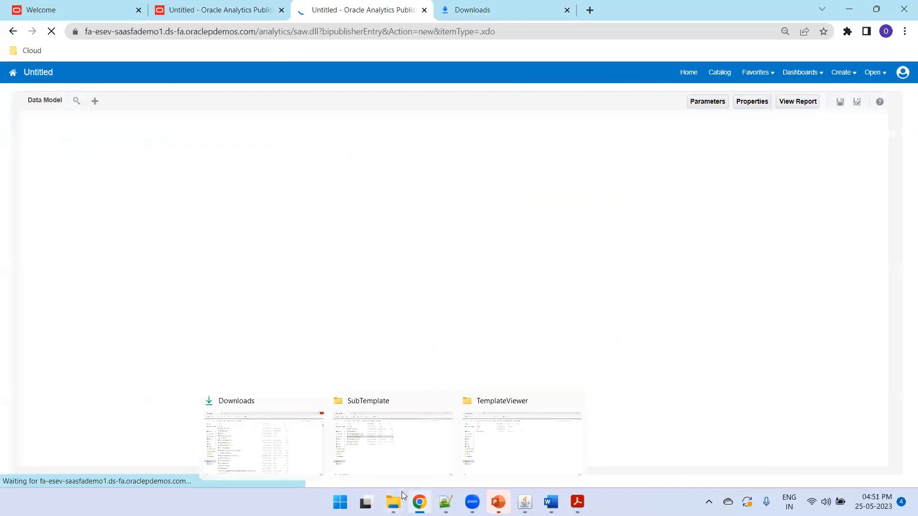
left_click(430, 420)
key("alt+d")
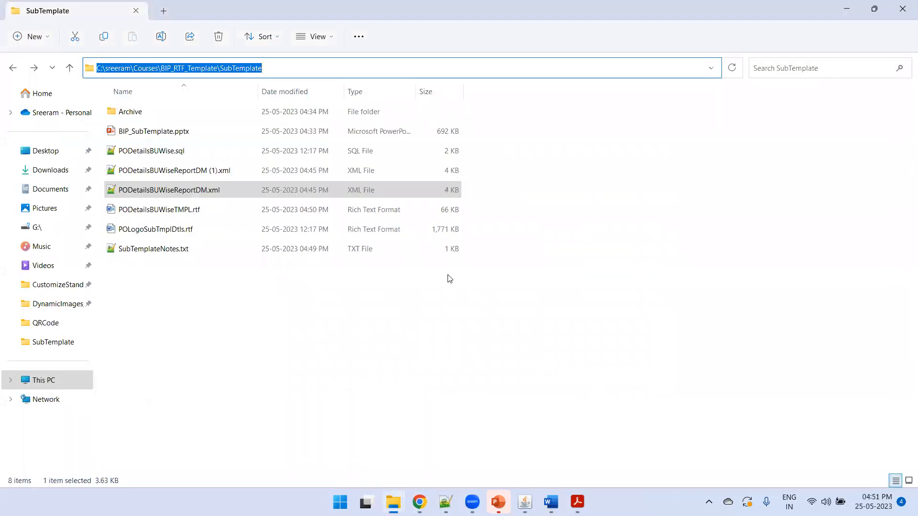
key("alt+Tab")
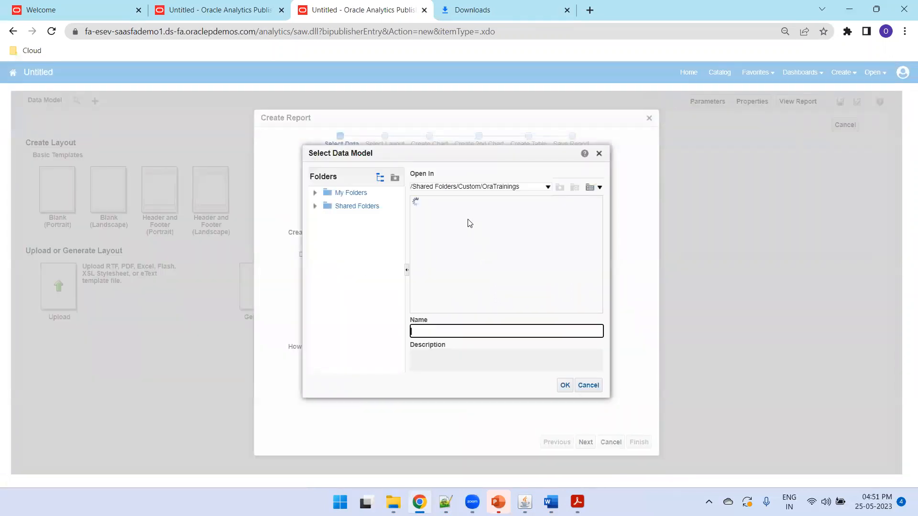
- Select PODetailsBUWiseReportDM from /Shared Folders/Custom/OraTrainings as the data model of the new report
left_click(455, 216)
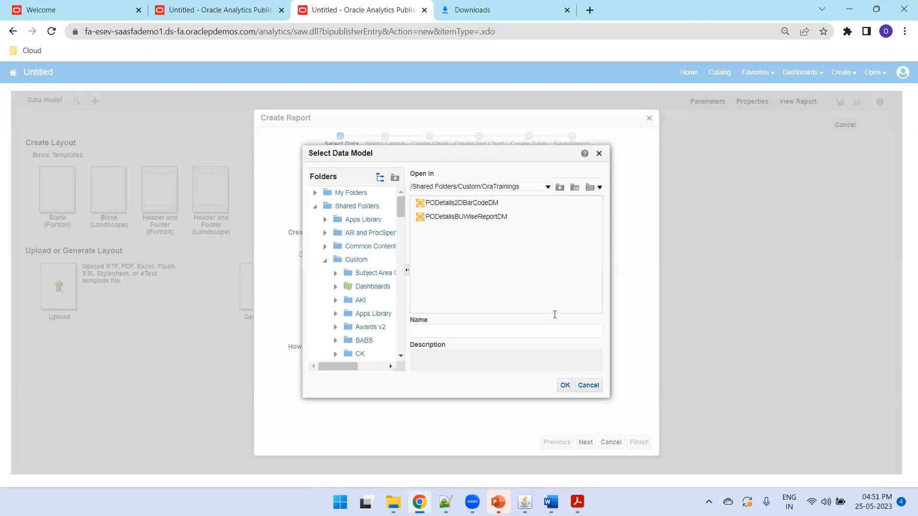
left_click(567, 387)
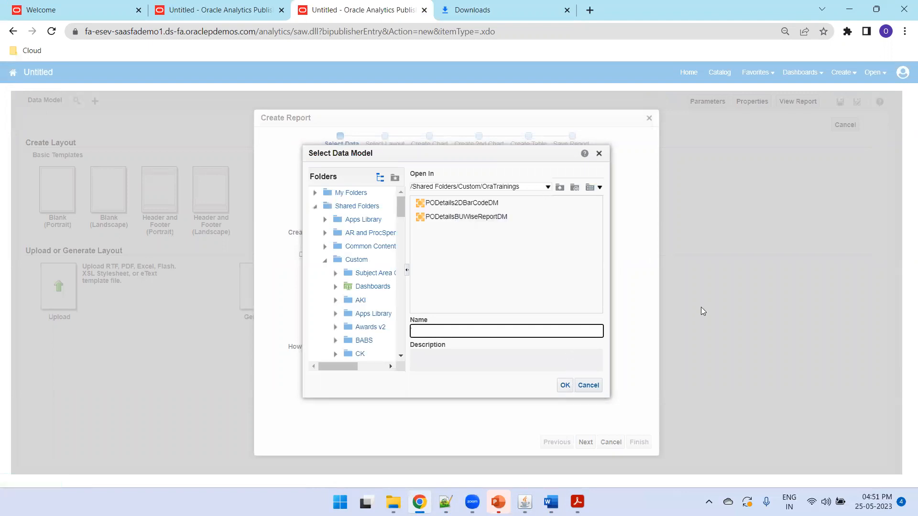
key("F11")
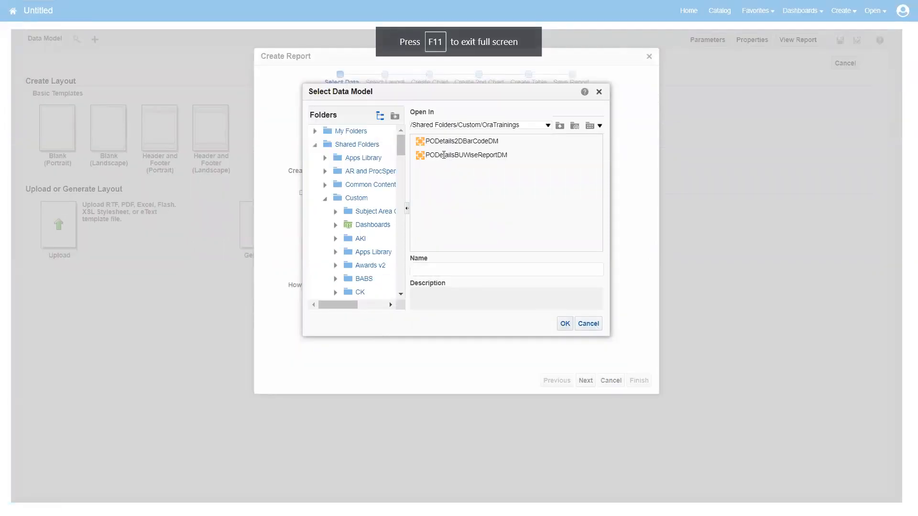
left_click(452, 155)
left_click(567, 324)
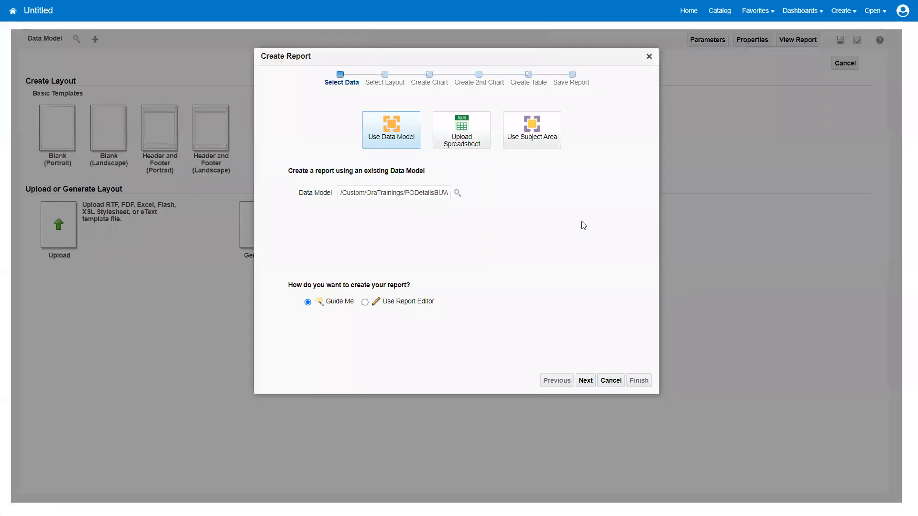
- Create the report with the Report Editor option and save it as PODtailsBUWiseRepo in the OraTrainings folder
left_click(365, 302)
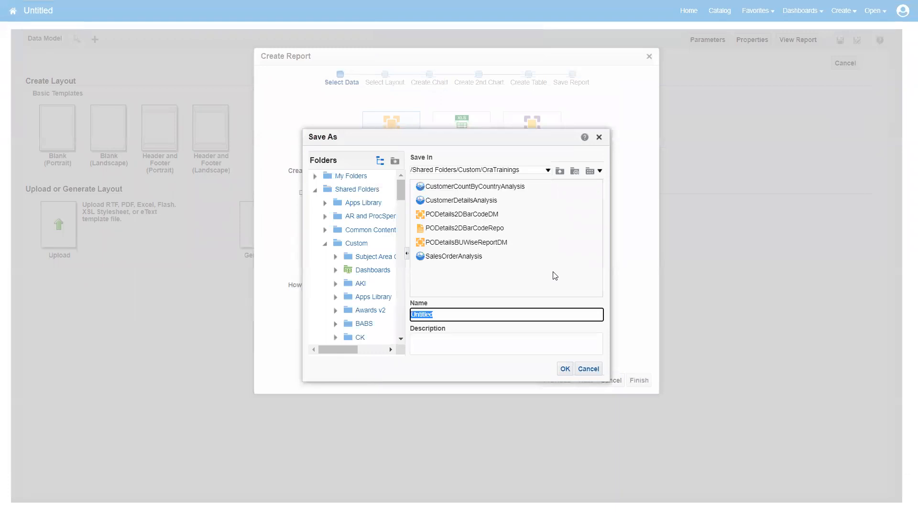
type("F")
left_click(564, 368)
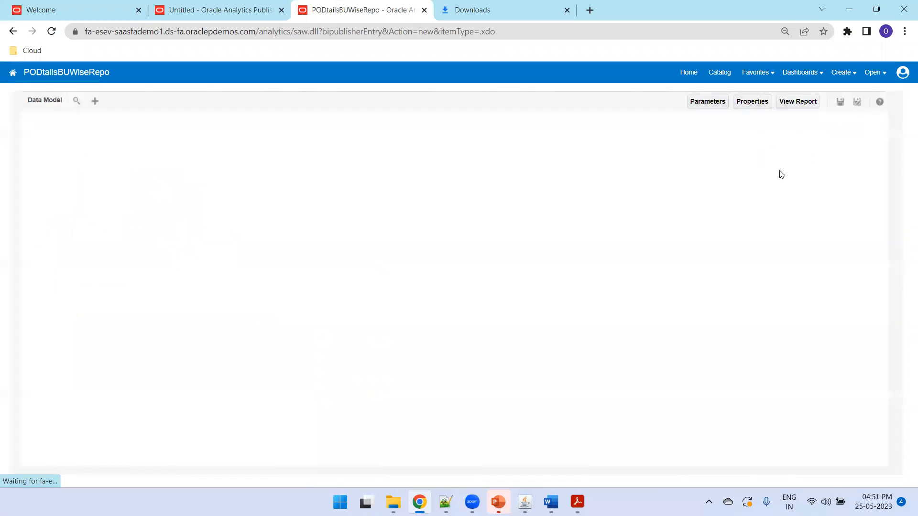
left_click(841, 104)
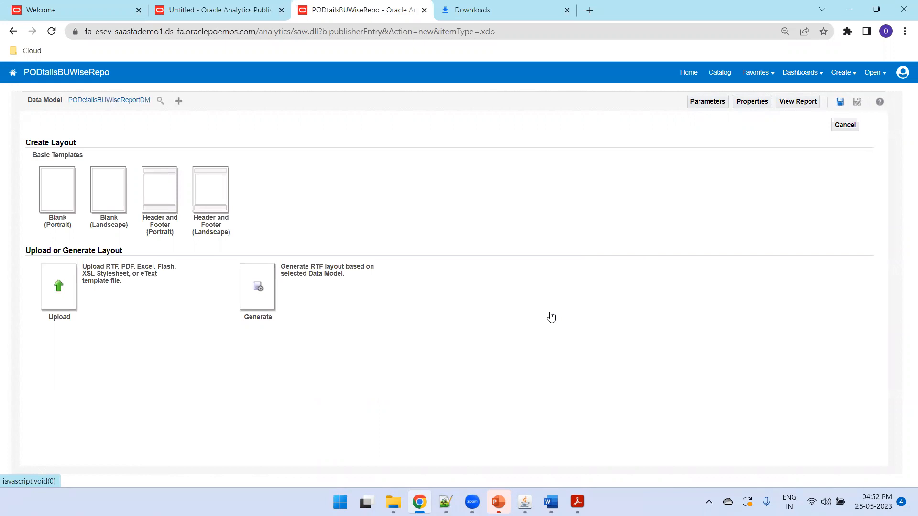
- Copy the Instance import statement with the xdoxsl:///Custom/OraTrainings path from SubTemplateNotes.txt
mouse_move(550, 502)
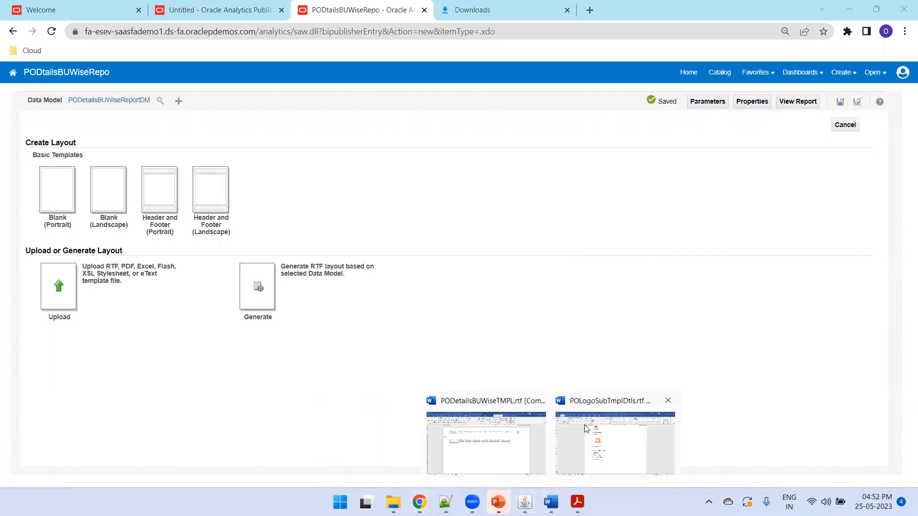
left_click(482, 438)
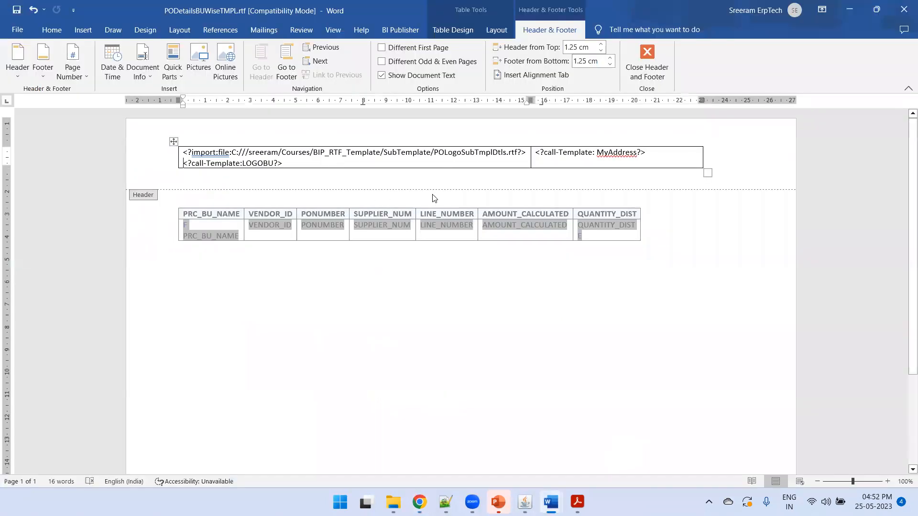
left_click(445, 501)
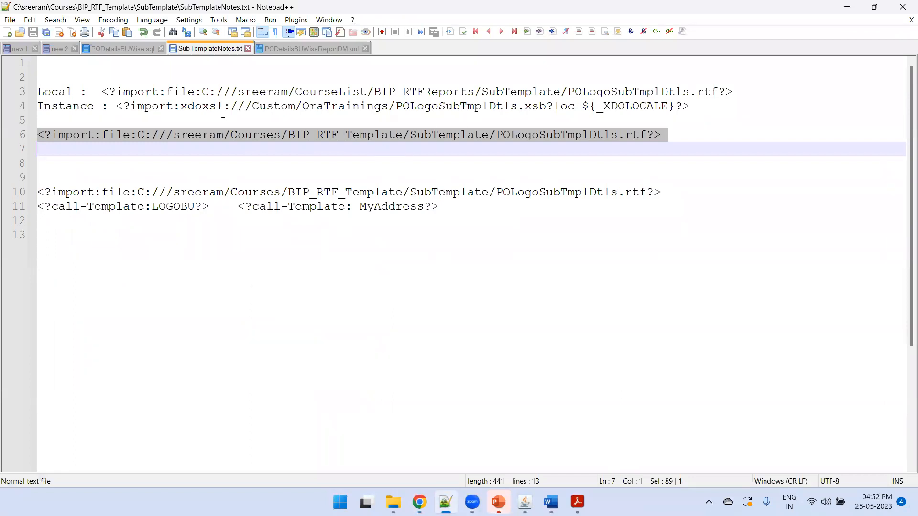
left_click_drag(117, 105, 690, 105)
key("ctrl+c")
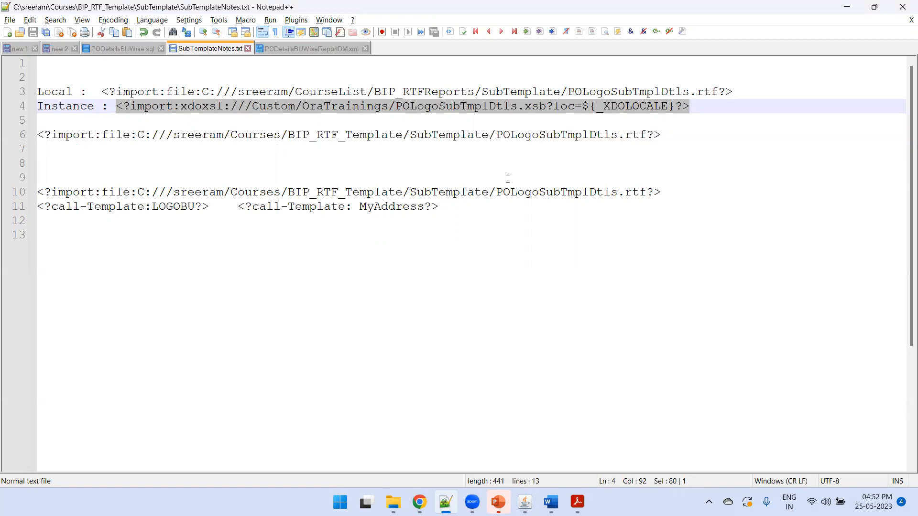
- Replace the local file import statement in the PODetailsBUWiseTMPL.rtf header table with the copied xdoxsl one for POLogoSubTmplDtls.xsb, and save the template
left_click(550, 501)
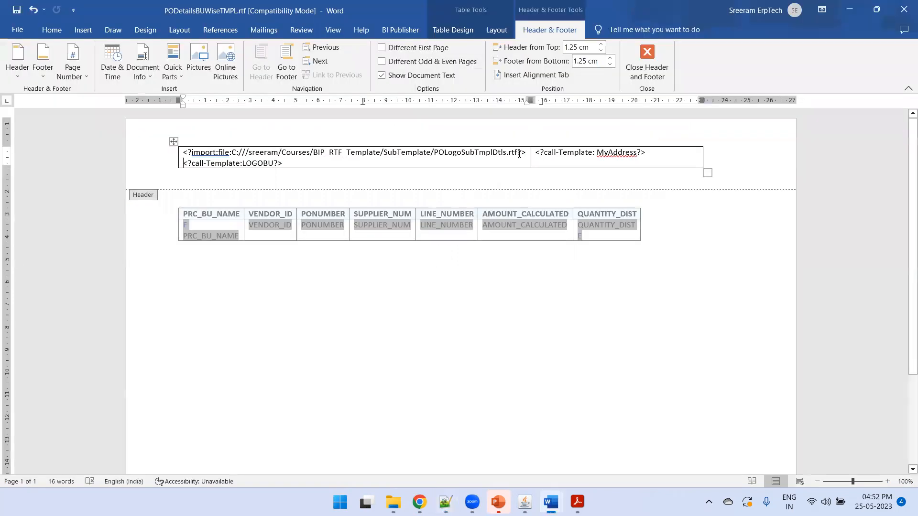
left_click_drag(526, 153, 183, 146)
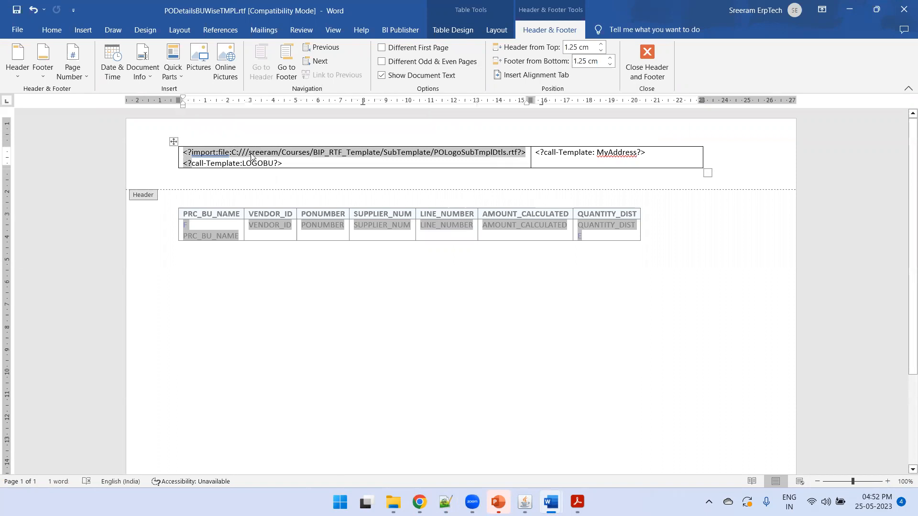
left_click_drag(526, 152, 310, 152)
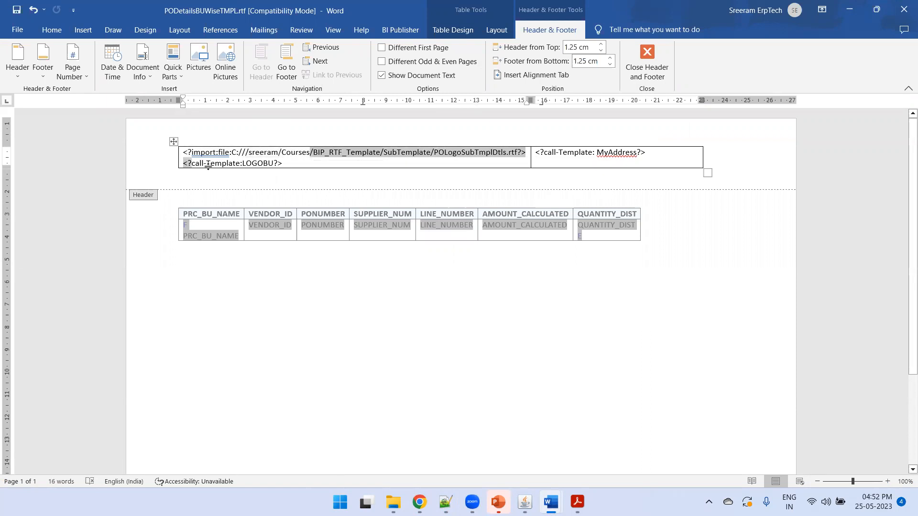
left_click(180, 164)
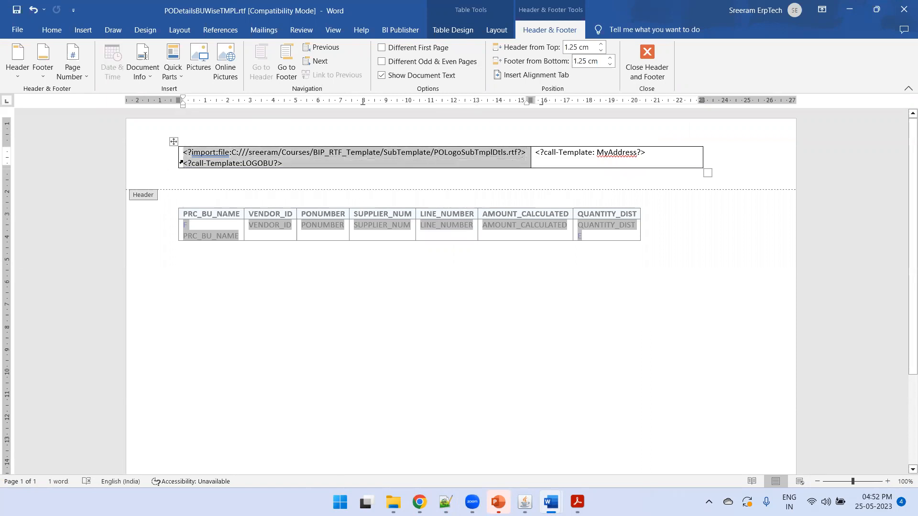
left_click(187, 164)
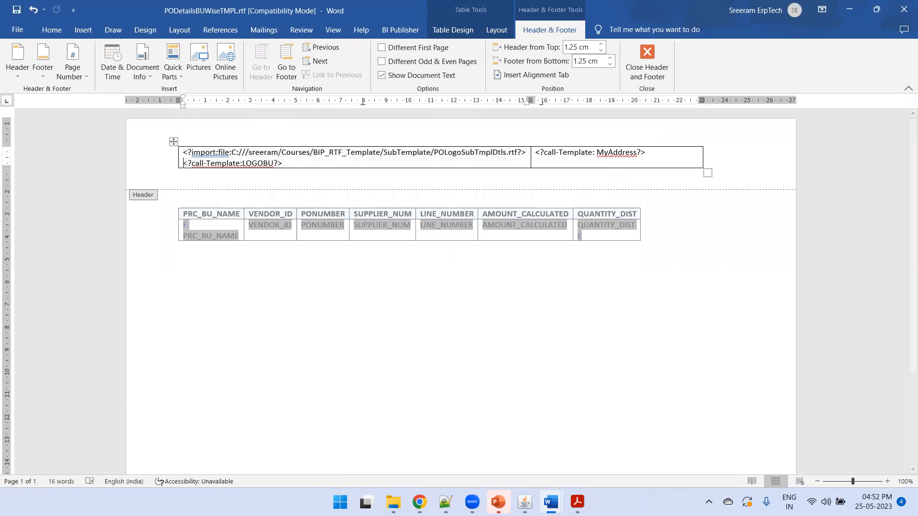
key("Return")
key("shift+Up")
key("shift+Up")
key("ctrl+v")
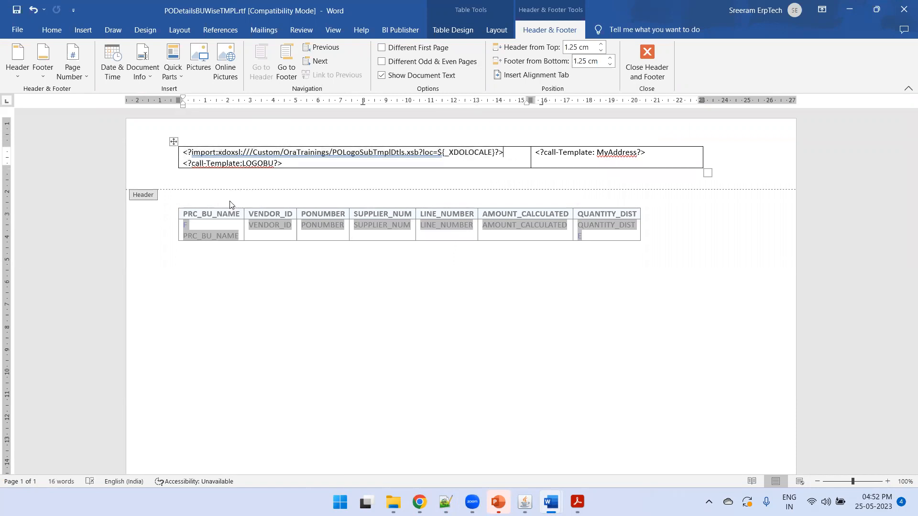
- Switch back to the report in Chrome and start a template upload with the layout name Output
key("alt+Tab")
key("Tab")
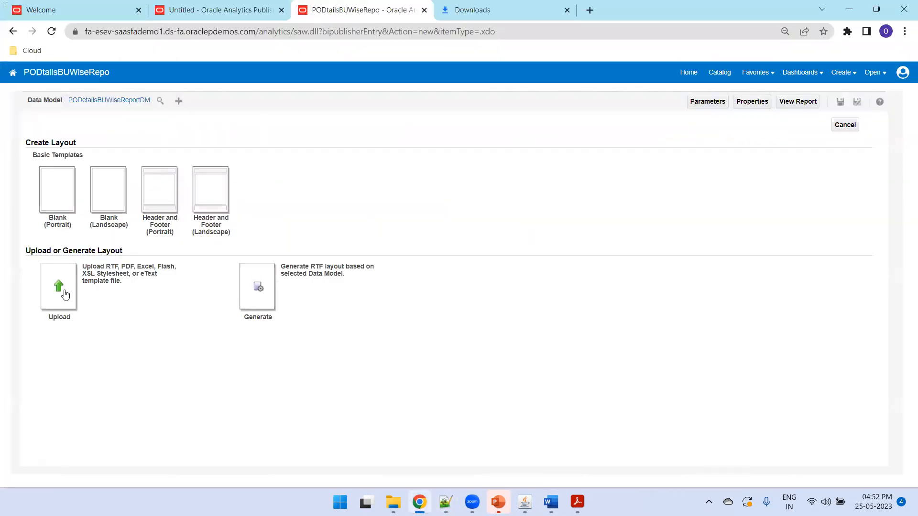
left_click(65, 295)
type("Output")
key("Tab")
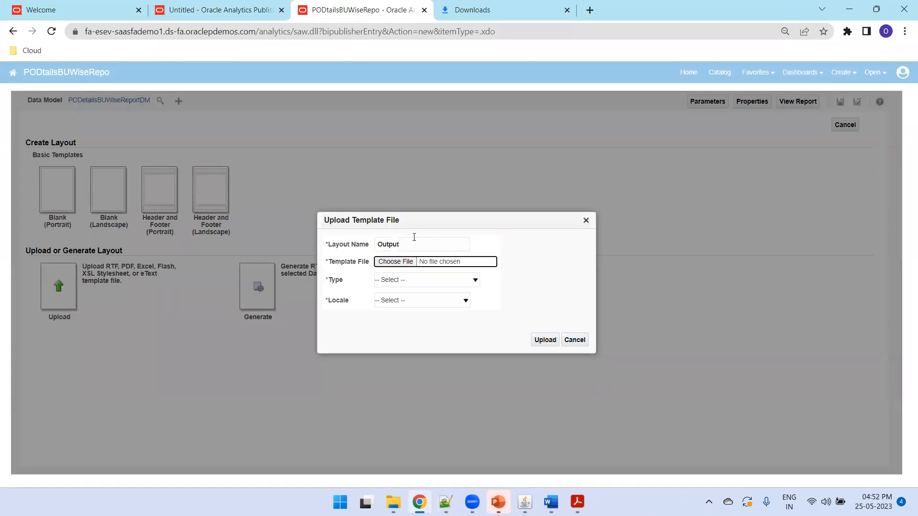
- Browse for the template file and go to the BIP_RTF_Template SubTemplate folder using its path copied from File Explorer
left_click(408, 266)
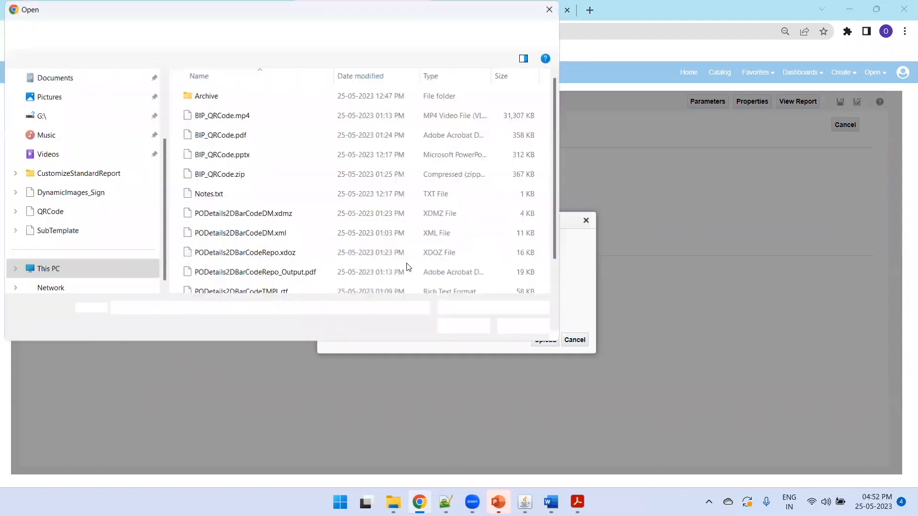
key("ctrl+v")
key("Return")
key("Return")
key("alt+Tab")
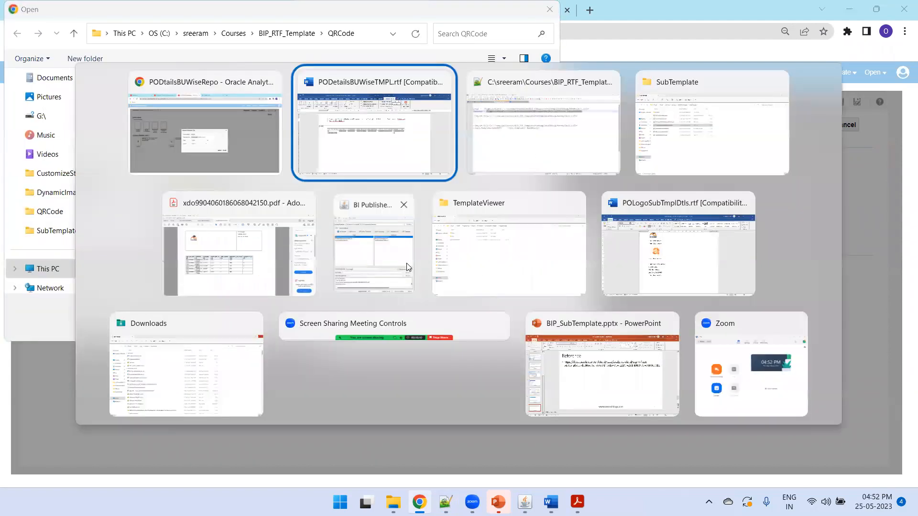
key("alt+Tab")
key("alt+Tab")
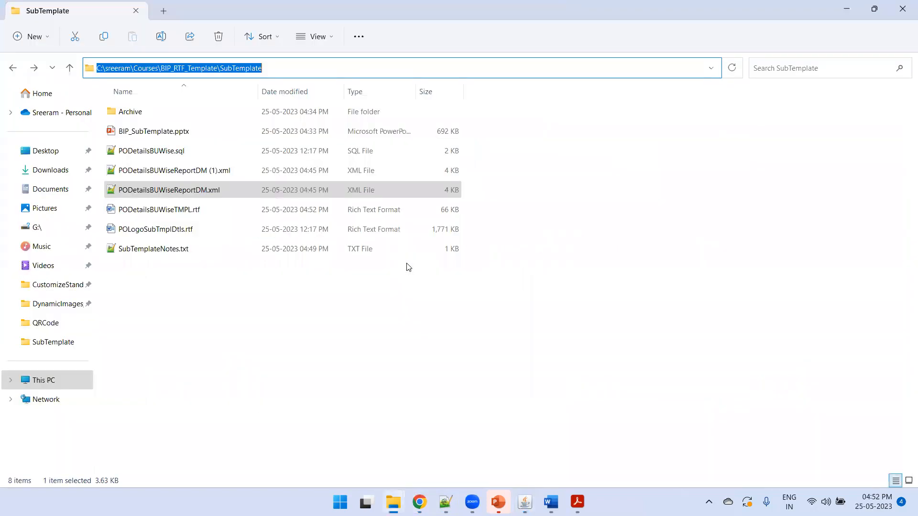
key("alt+Tab")
key("alt+Tab")
key("alt+Tab")
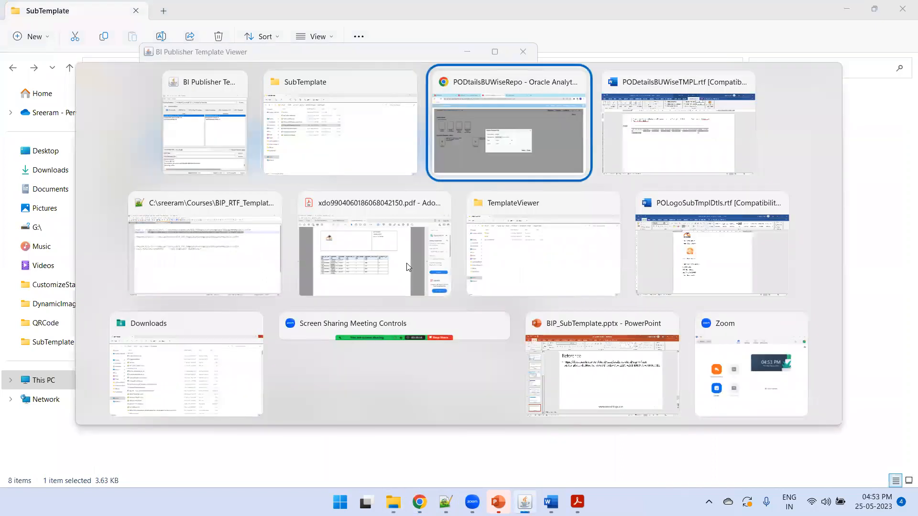
key("Return")
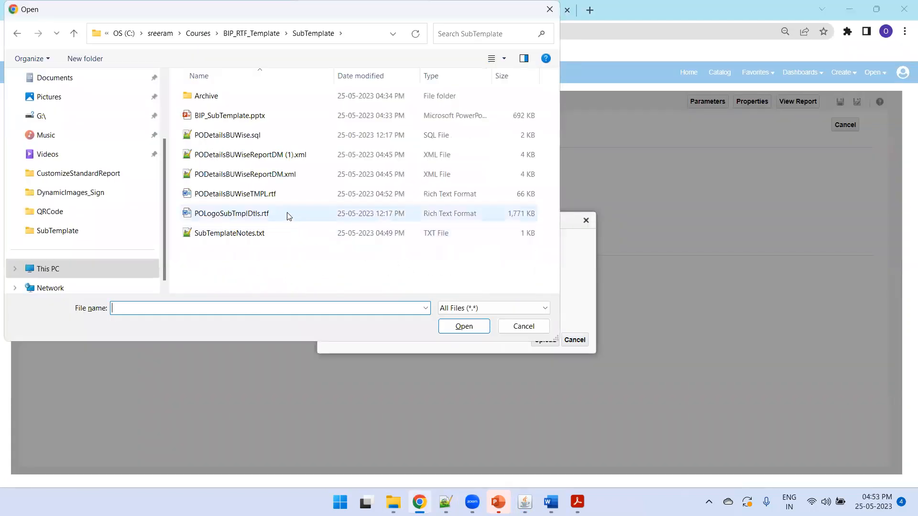
- Choose PODetailsBUWiseTMPL.rtf as the template file, set its type and locale, and upload it as the Output layout
double_click(268, 193)
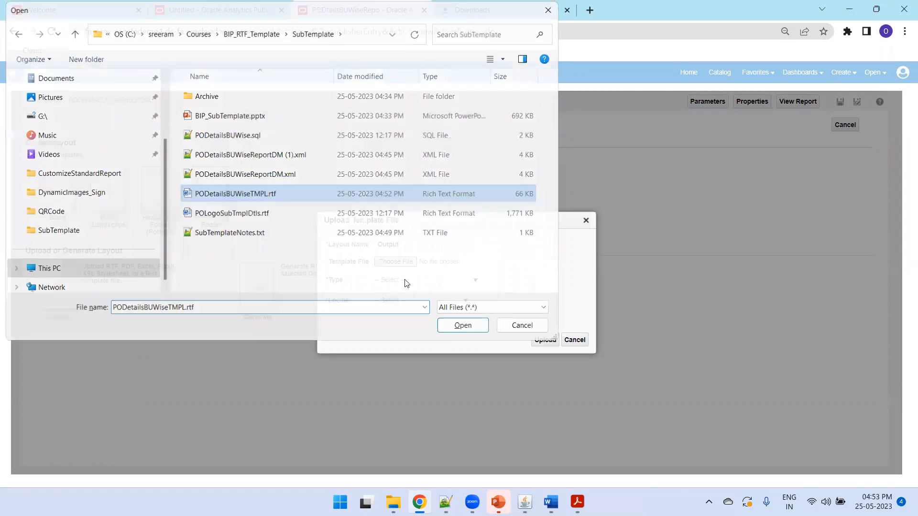
left_click(404, 280)
left_click(403, 286)
key("Tab")
key("e")
left_click(555, 345)
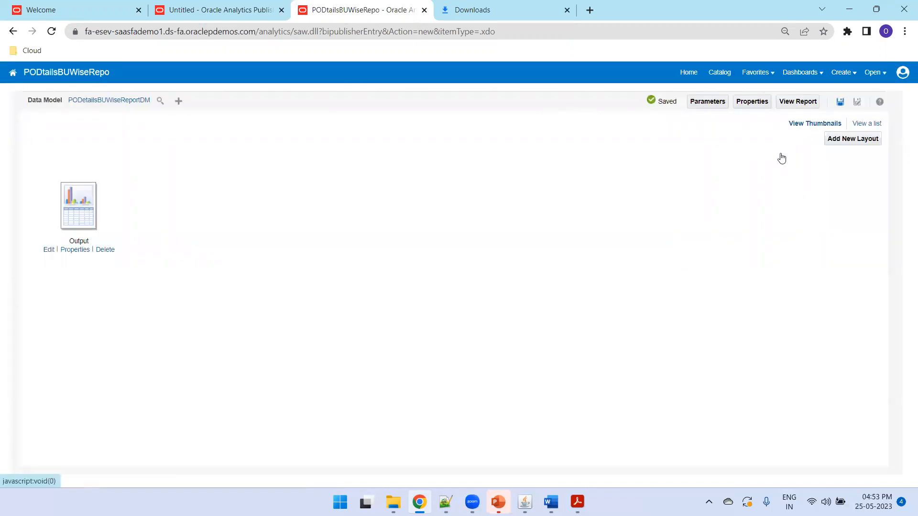
- Create a new sub-template in Published Reporting and start uploading a template file to it
left_click(851, 74)
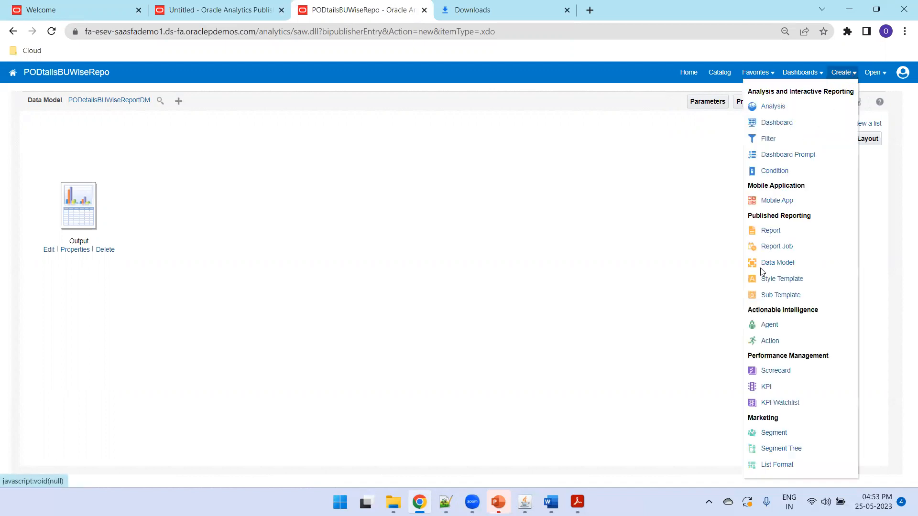
left_click(779, 296)
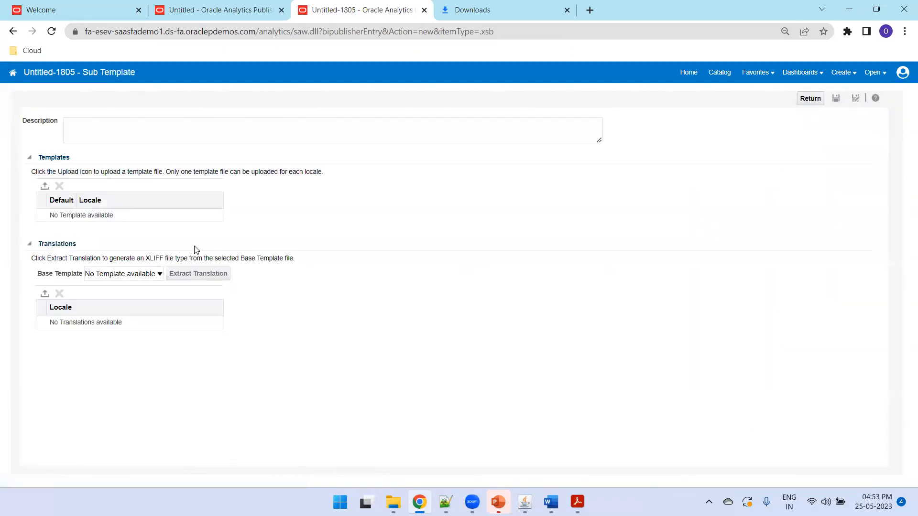
left_click(45, 189)
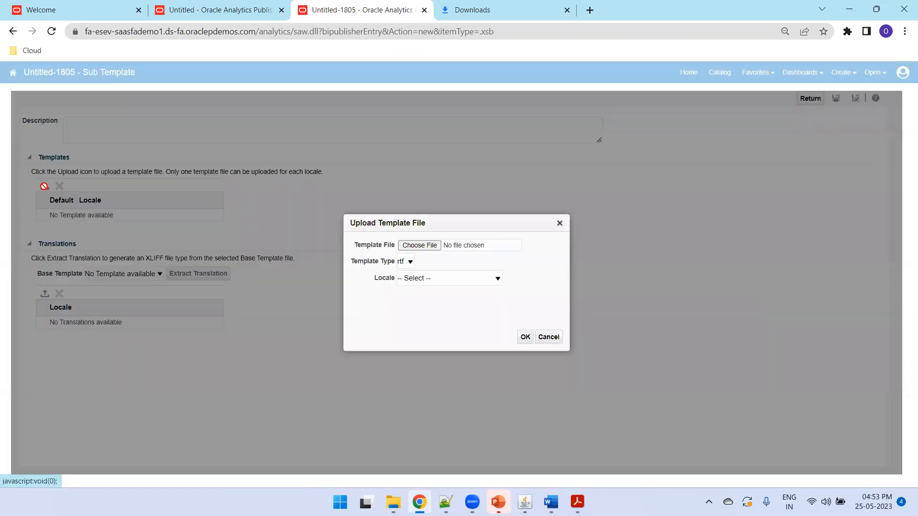
- Choose POLogoSubTmplDtls.rtf as the rtf template file, set the locale to English, and upload it
left_click(433, 246)
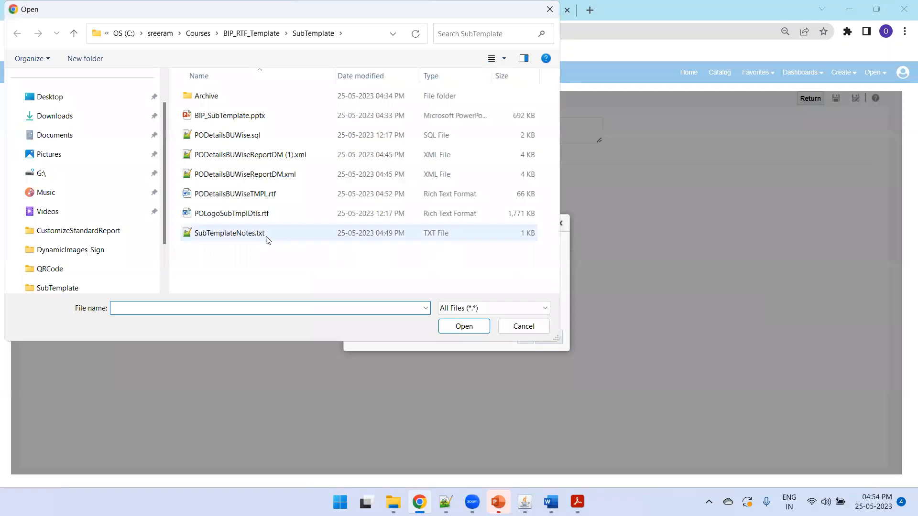
double_click(234, 214)
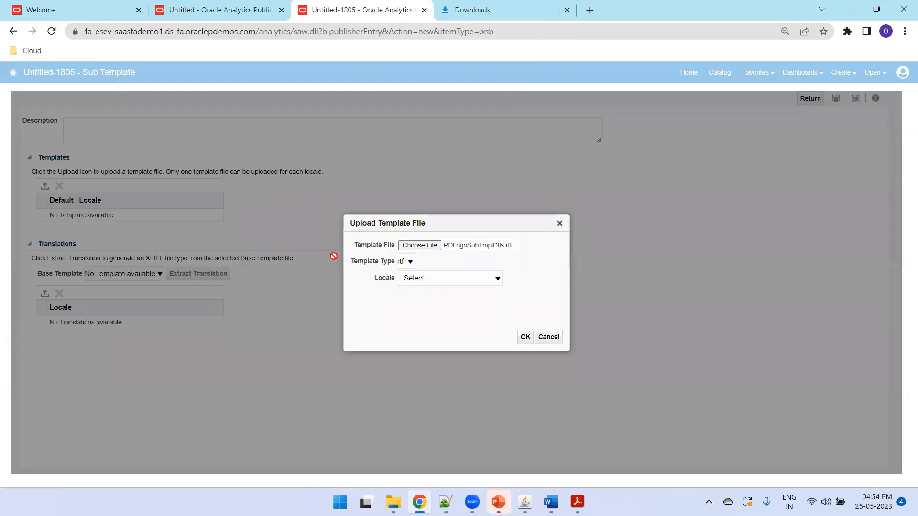
left_click(428, 282)
key("e")
key("Return")
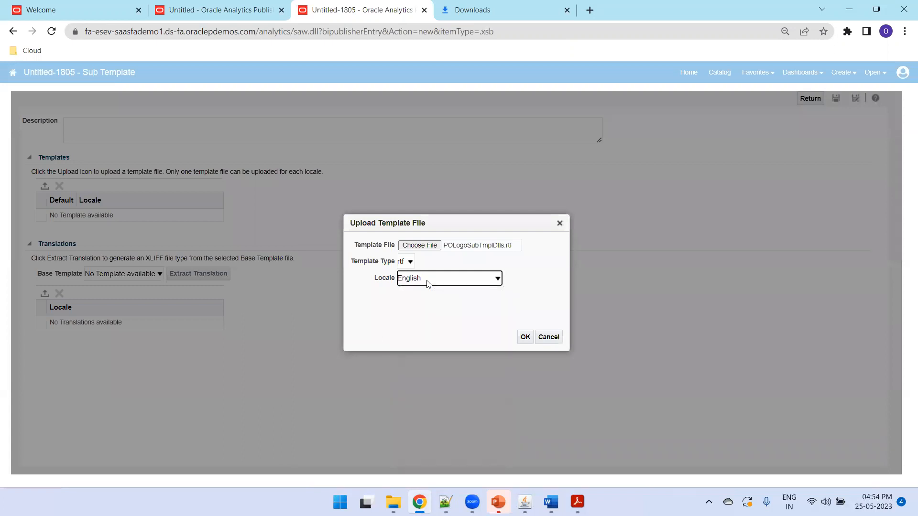
left_click(525, 341)
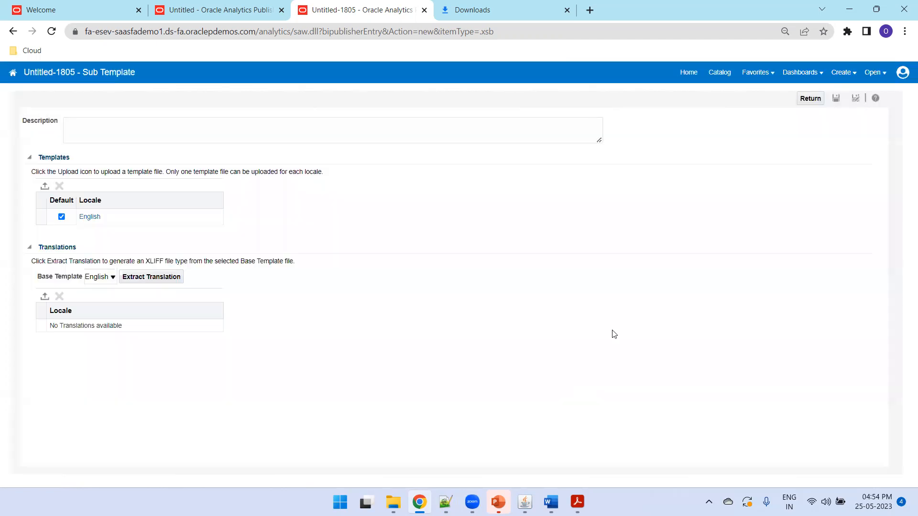
- Save the sub-template in /Shared Folders/Custom/OraTrainings as POLogoSubTmplDtls, copying the name from the Instance import statement in the Notepad++ notes
left_click(837, 98)
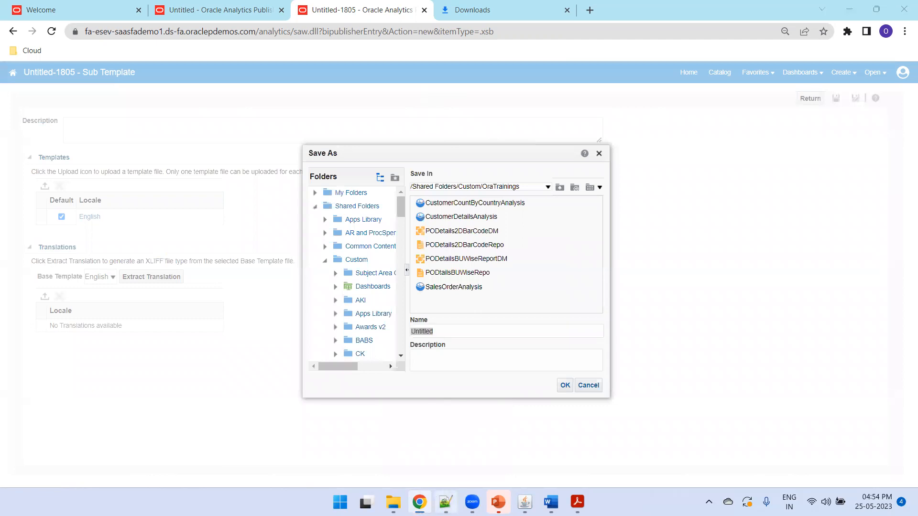
left_click(446, 502)
double_click(471, 110)
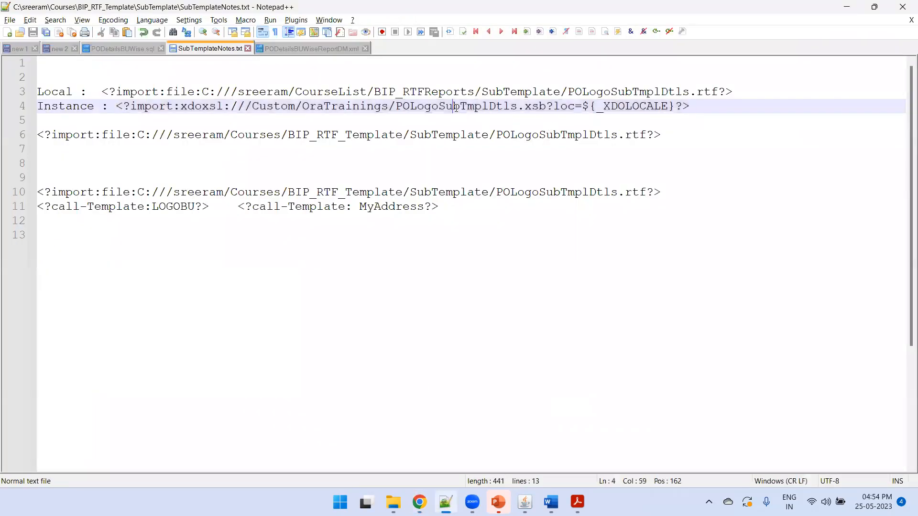
key("ctrl+c")
key("alt+Tab")
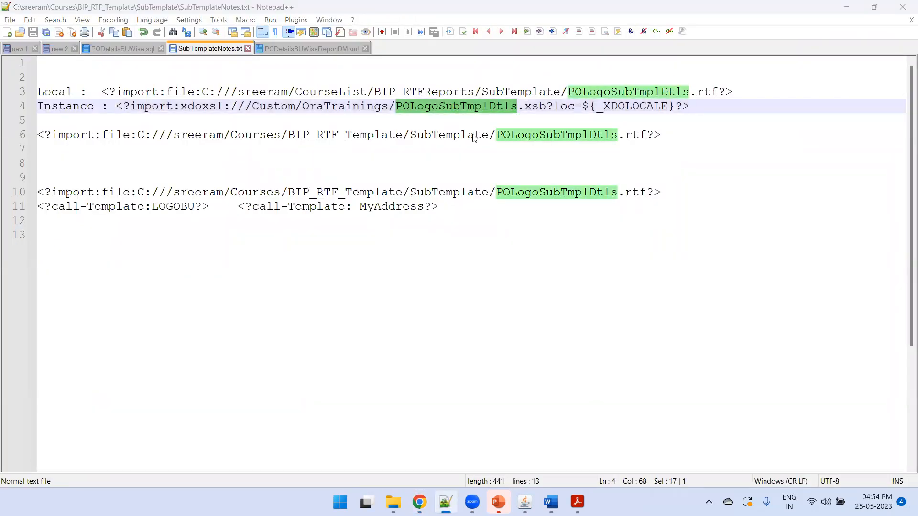
key("ctrl+v")
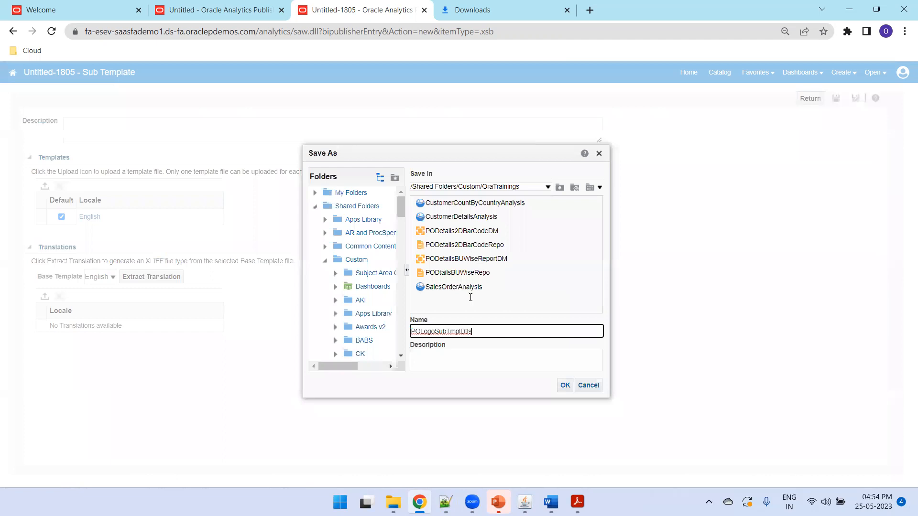
left_click(564, 384)
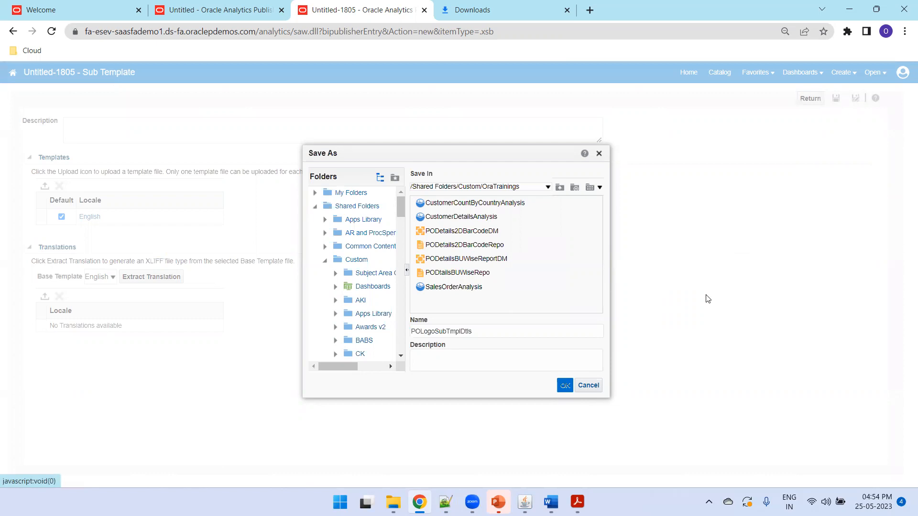
key("alt+Tab")
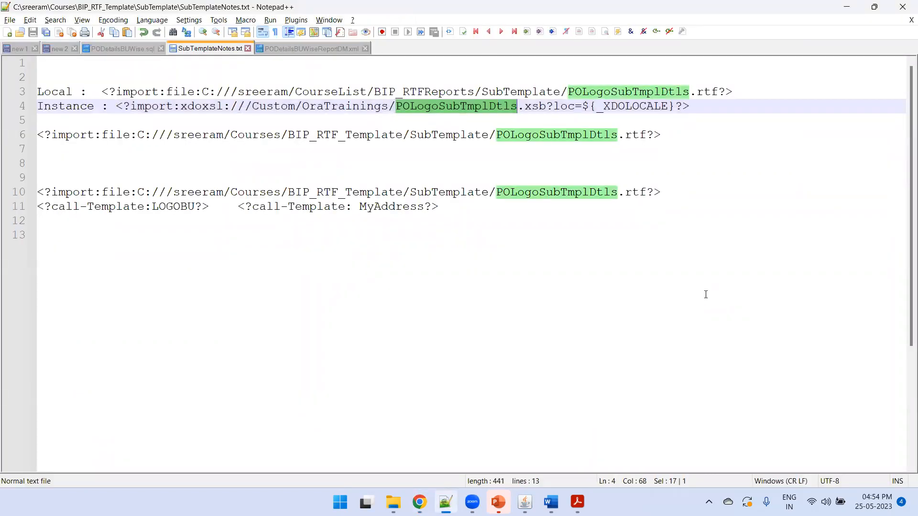
key("alt+Tab")
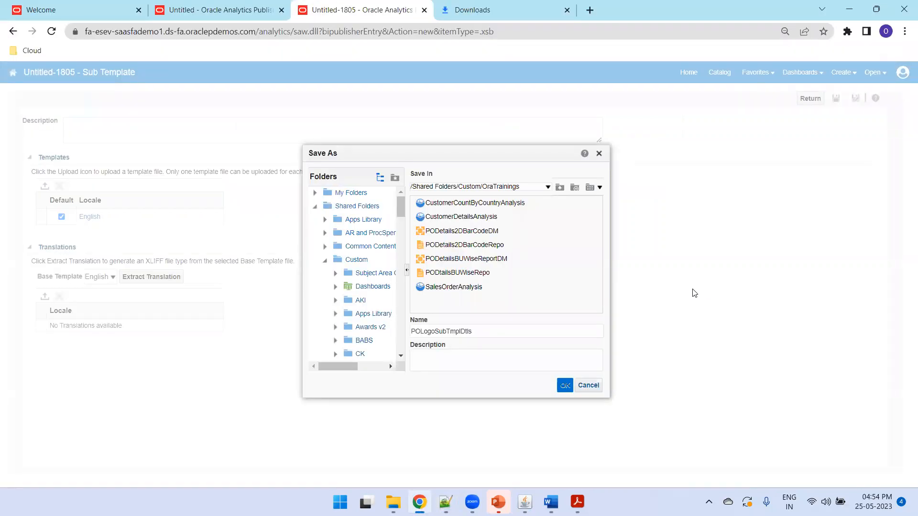
key("Return")
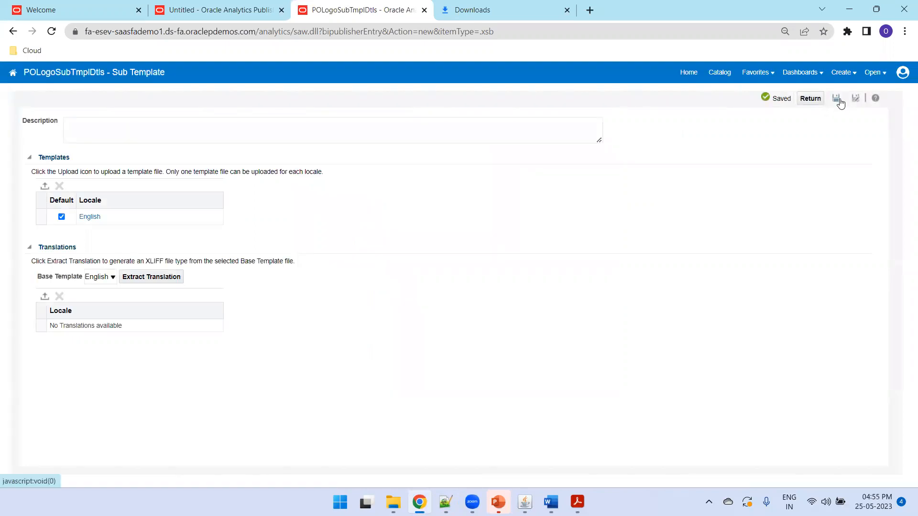
- Leave the sub-template editor and open the PODtailsBUWiseRepo report from the OraTrainings folder of the catalog
left_click(814, 103)
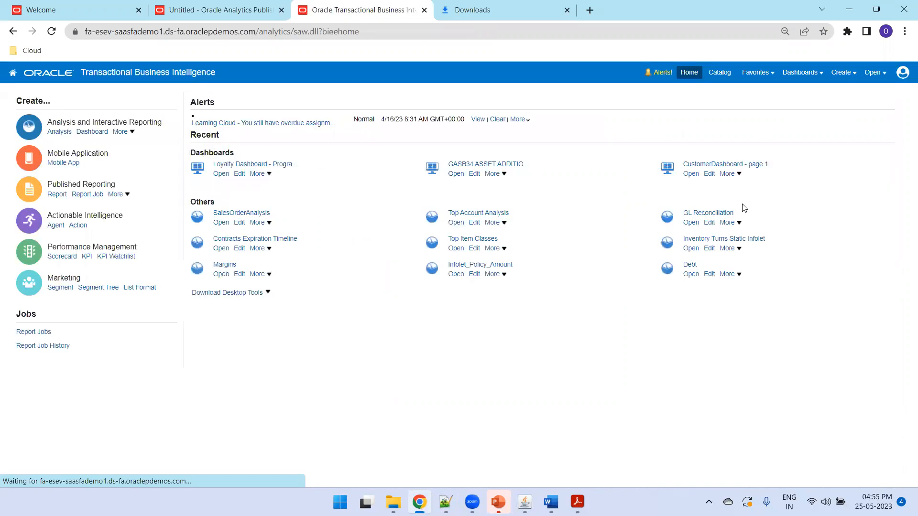
left_click(725, 72)
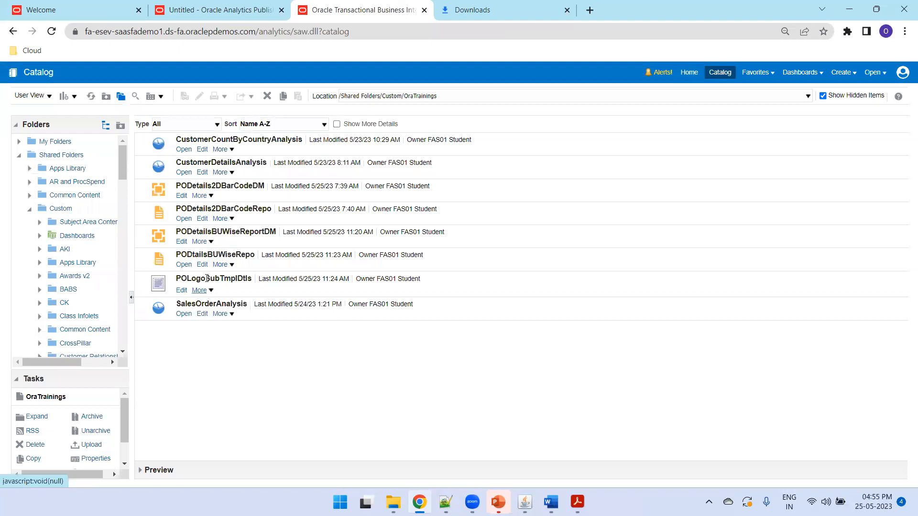
left_click(184, 265)
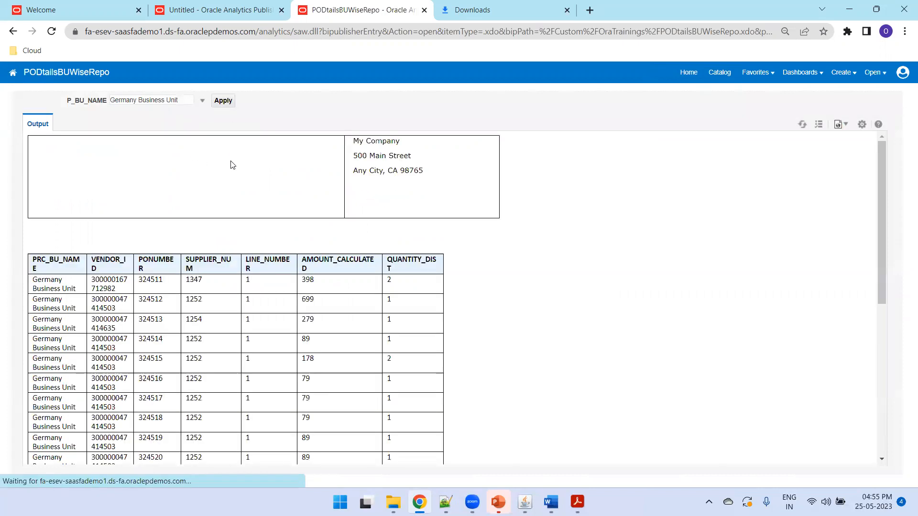
- Run the report with P_BU_NAME set to Italy Business Unit to check its logo and address header
left_click(170, 102)
left_click(156, 119)
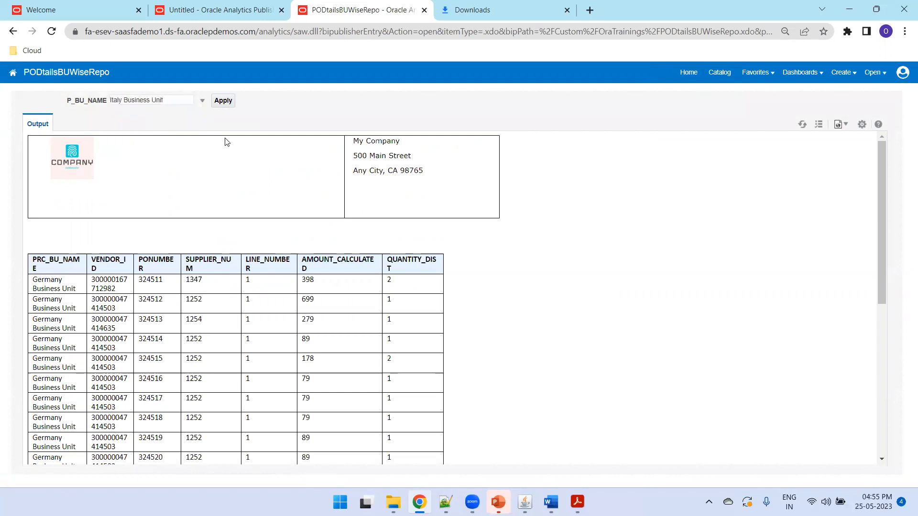
left_click(222, 101)
- Set the report's P_BU_NAME parameter to US1 Business Unit
left_click(146, 103)
left_click(129, 128)
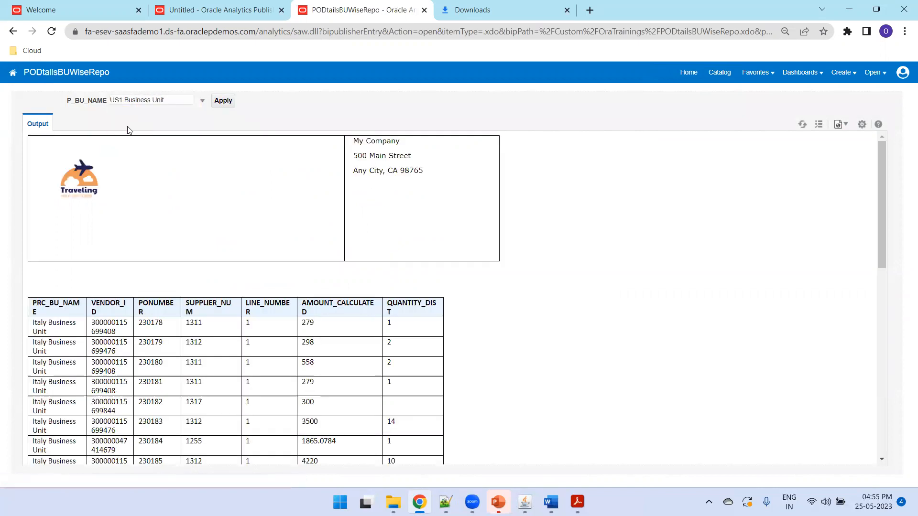